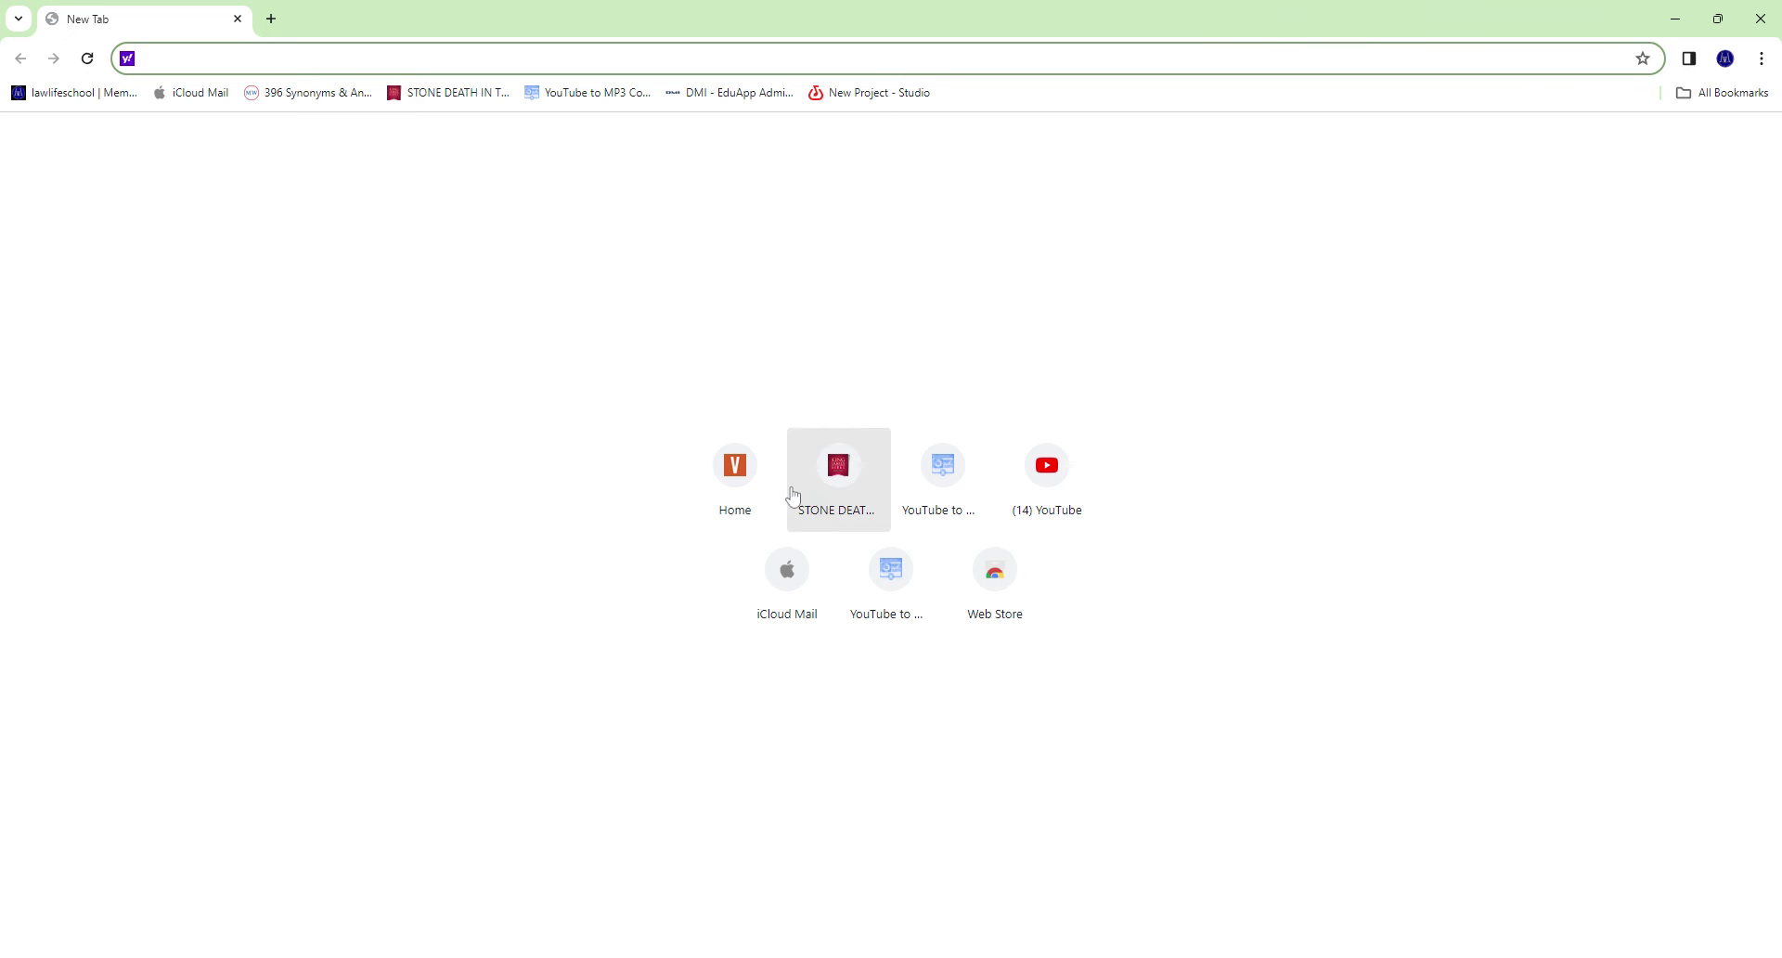
Open the Vyond home page and advance the Recent videos row twice to older episodes.
left_click(733, 483)
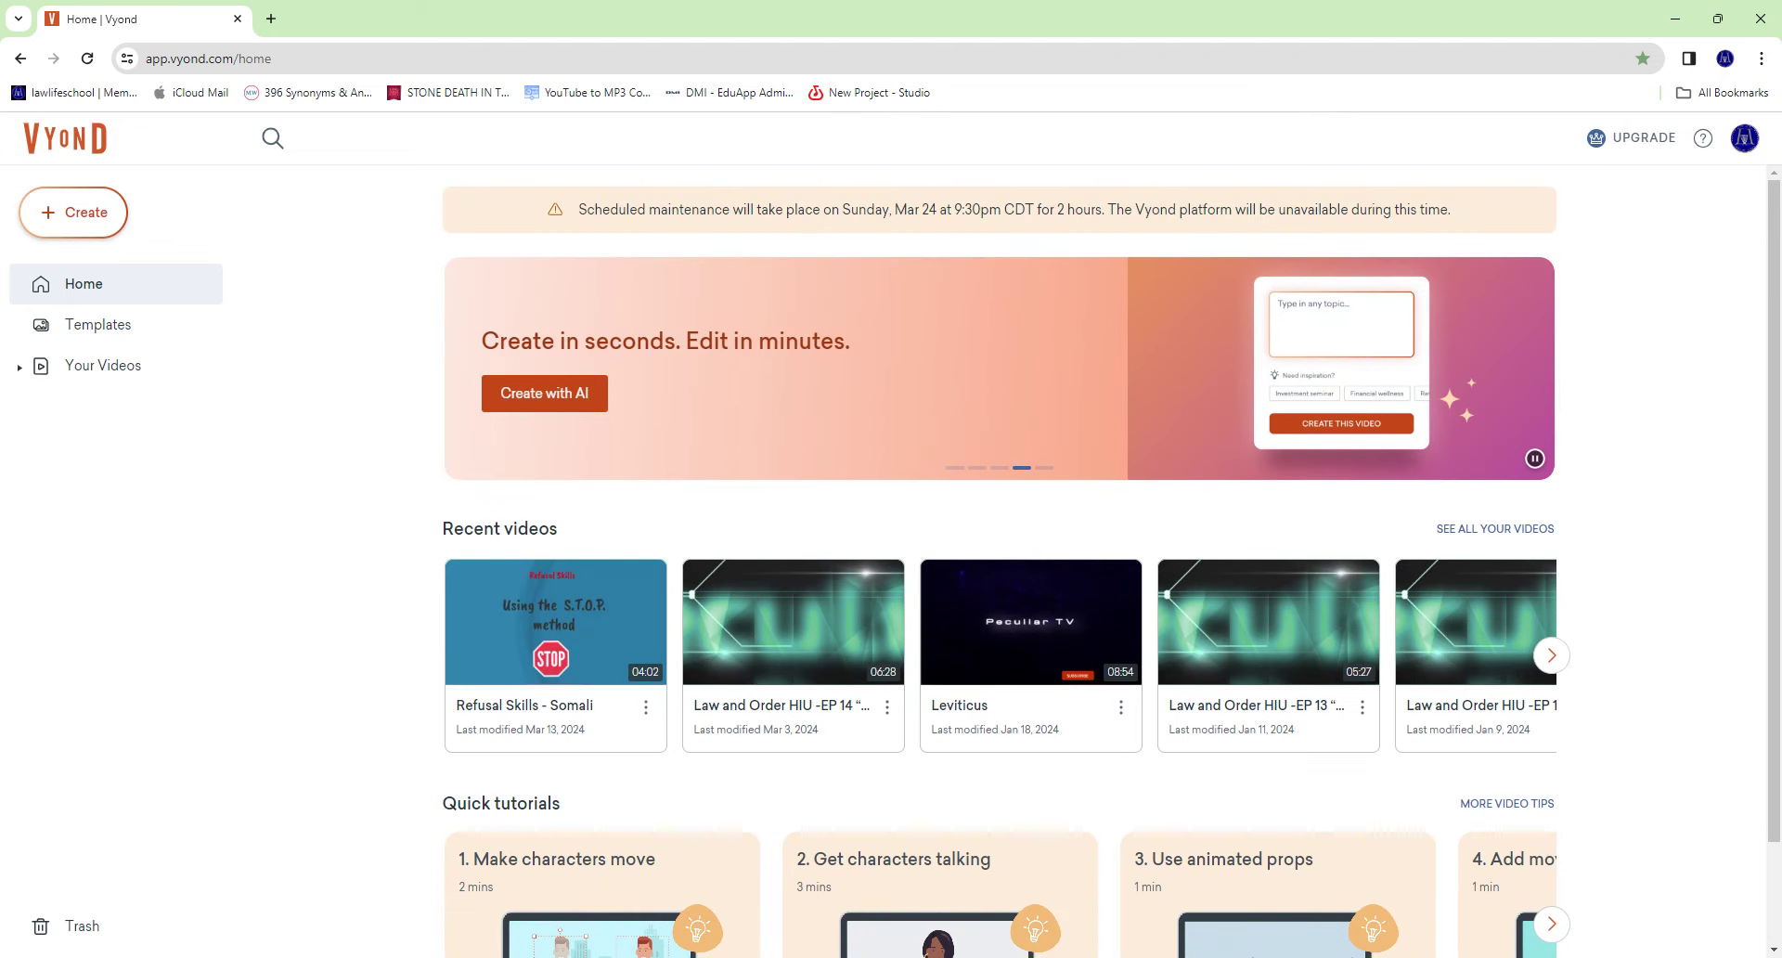
scroll(1112, 561, "down", 2)
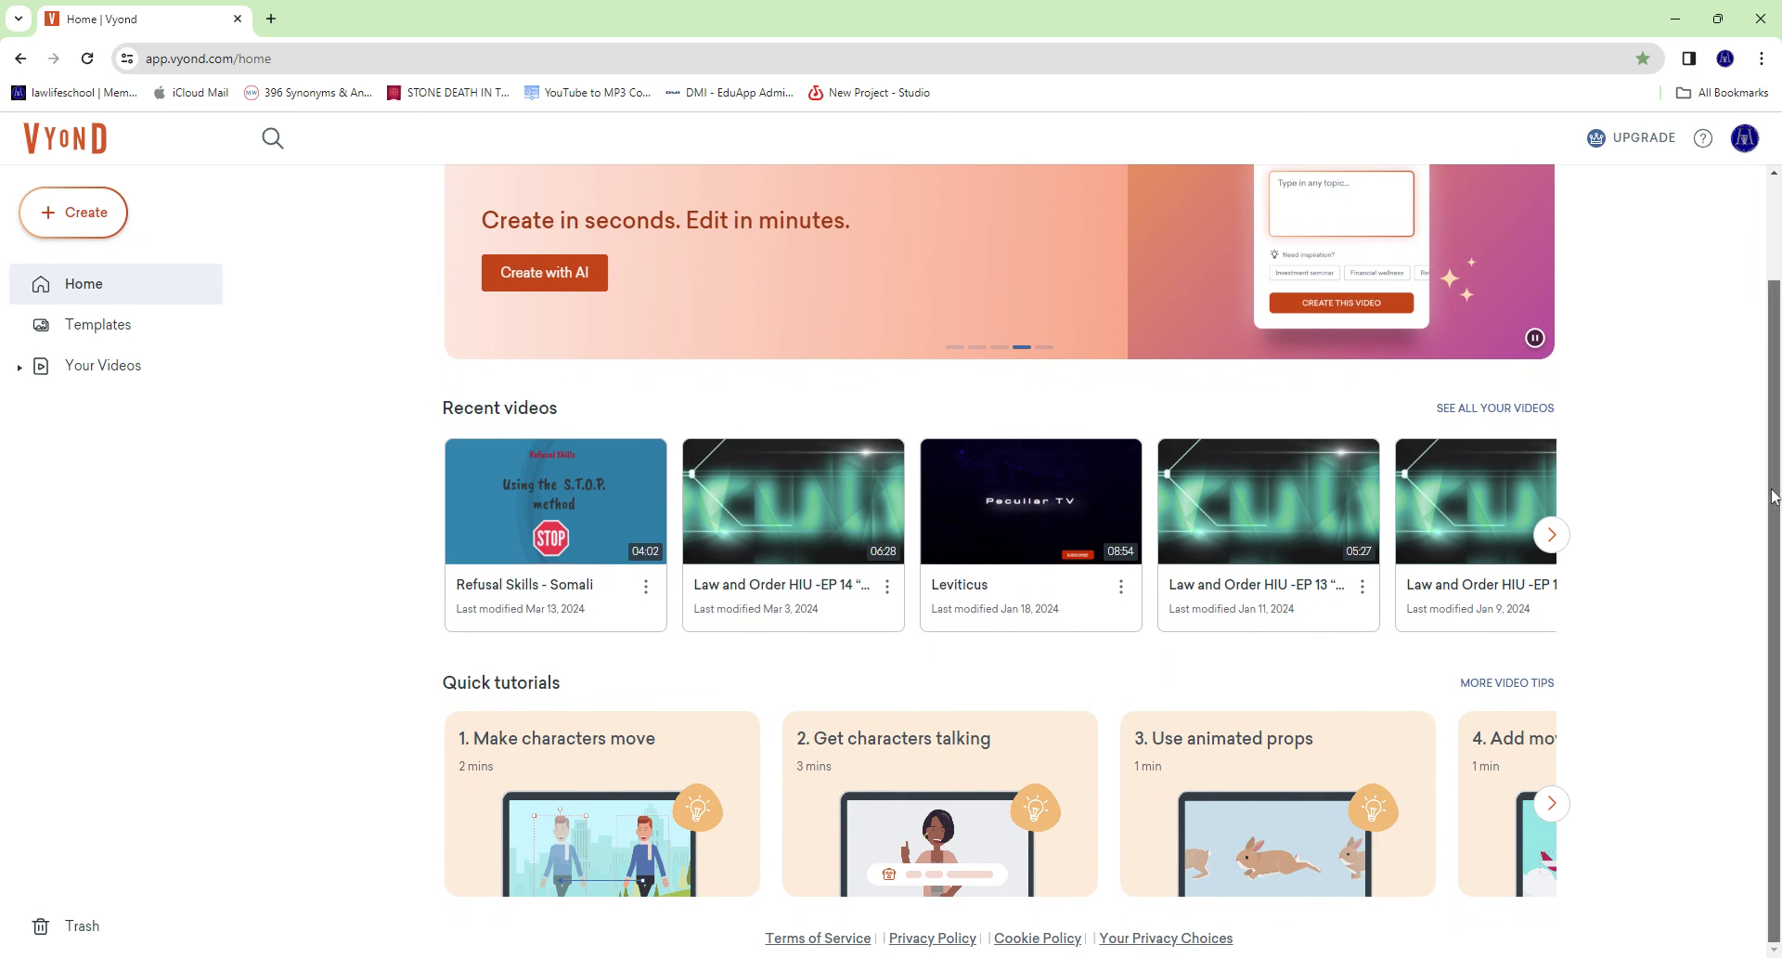
left_click(1562, 535)
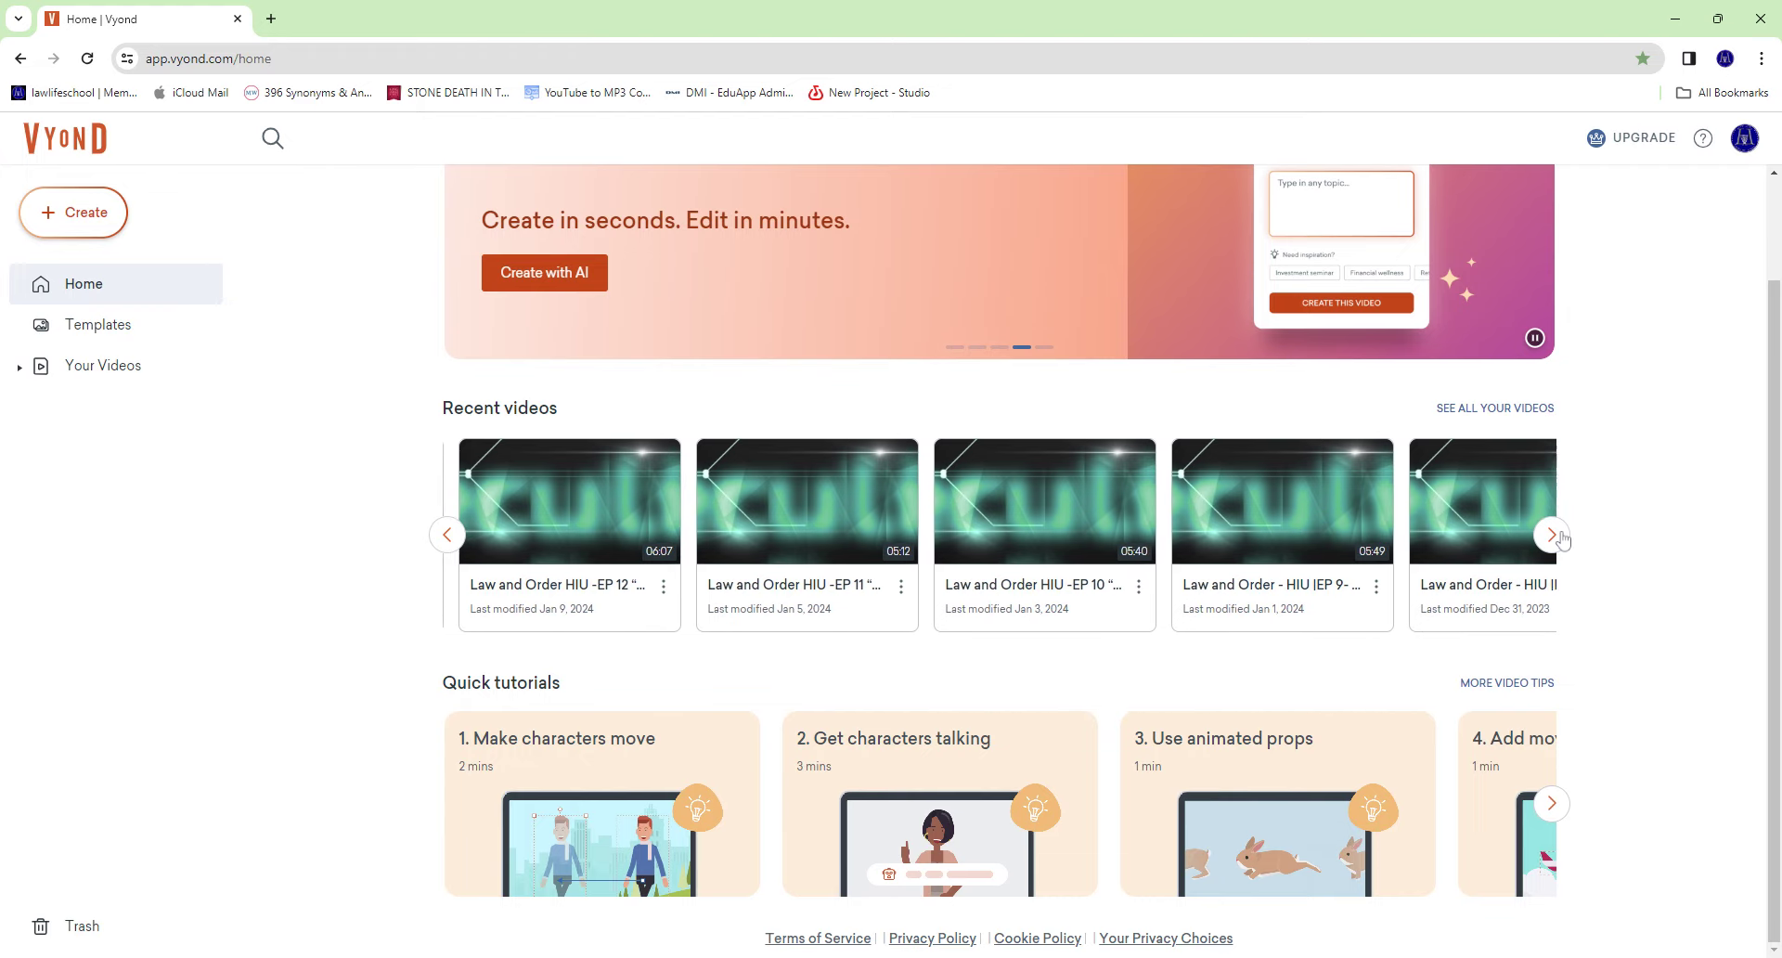
left_click(1562, 536)
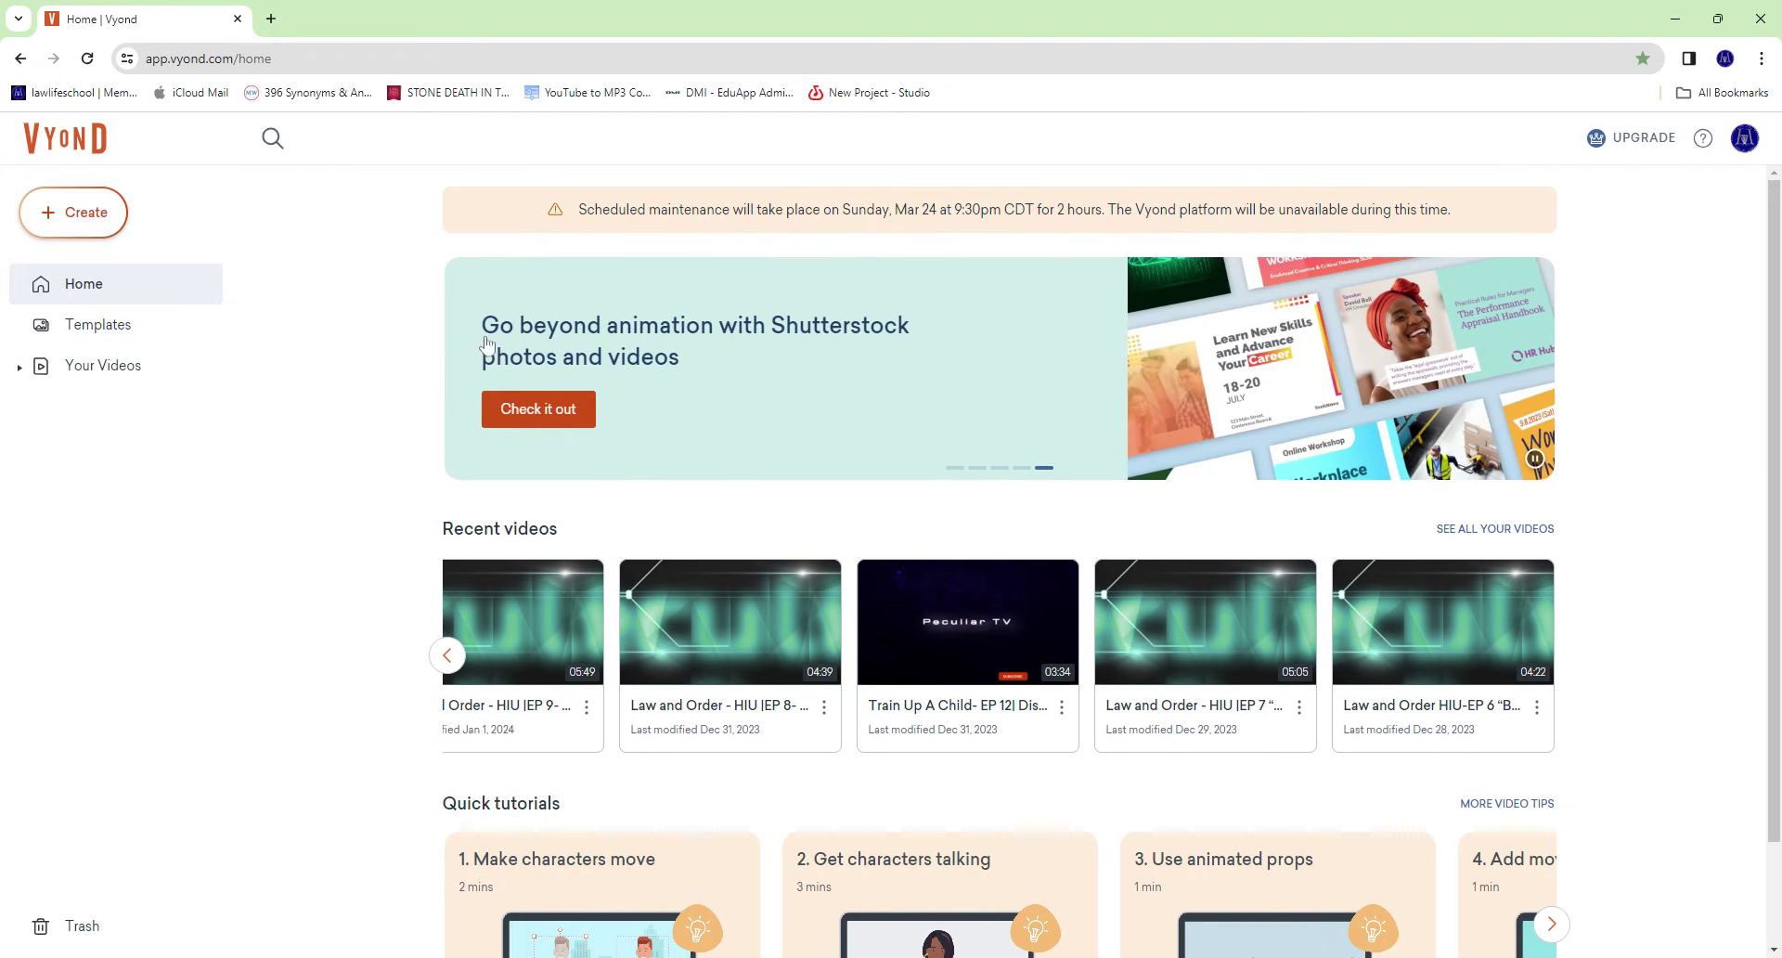
Create a new video from the Start with blank option.
left_click(91, 214)
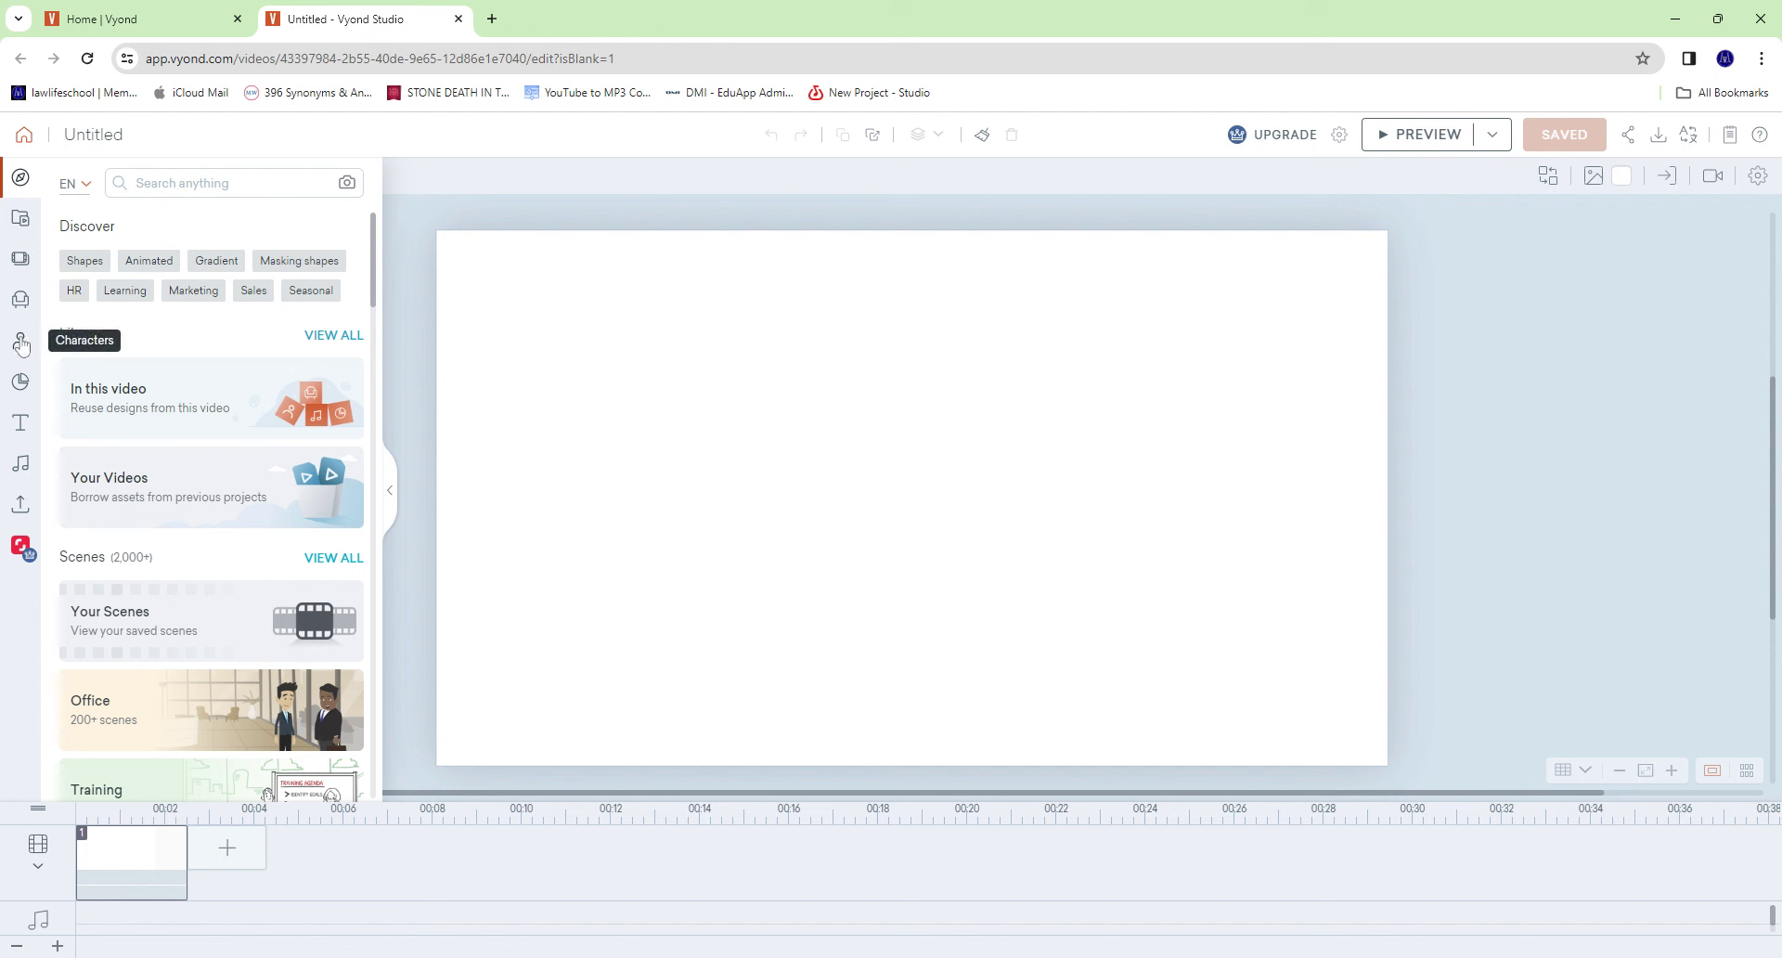
Search the Props library for 'animal'.
left_click(20, 299)
left_click(167, 183)
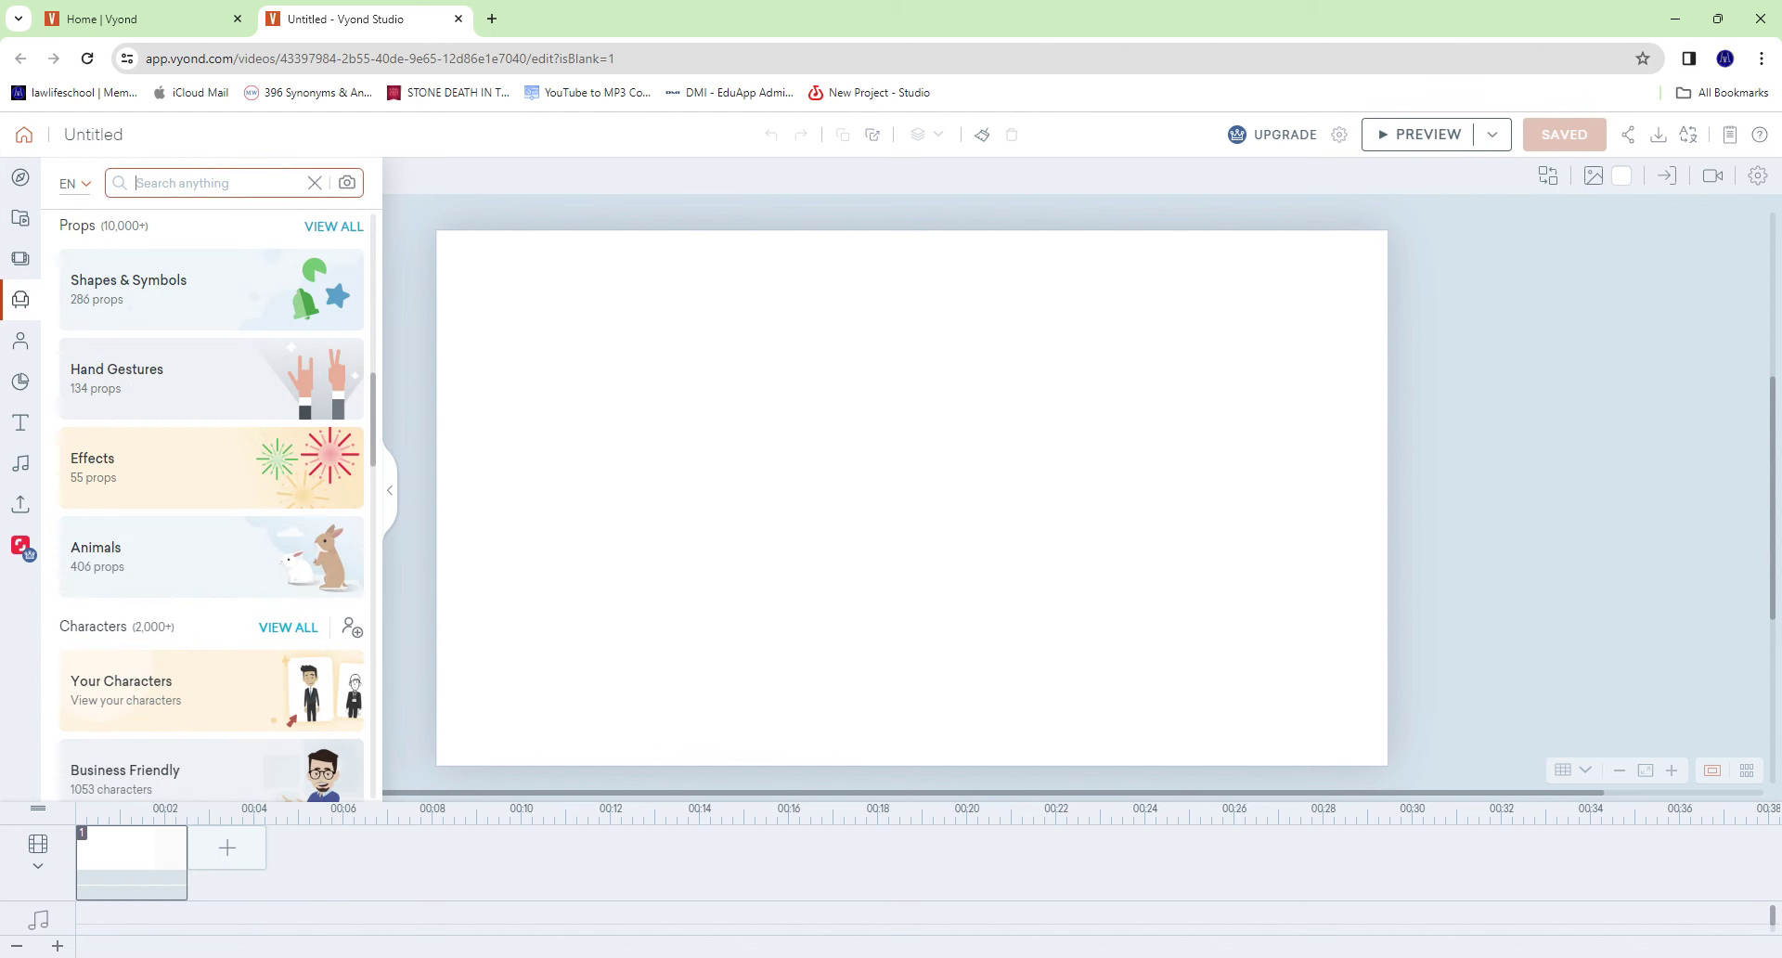
type("animal")
key("Return")
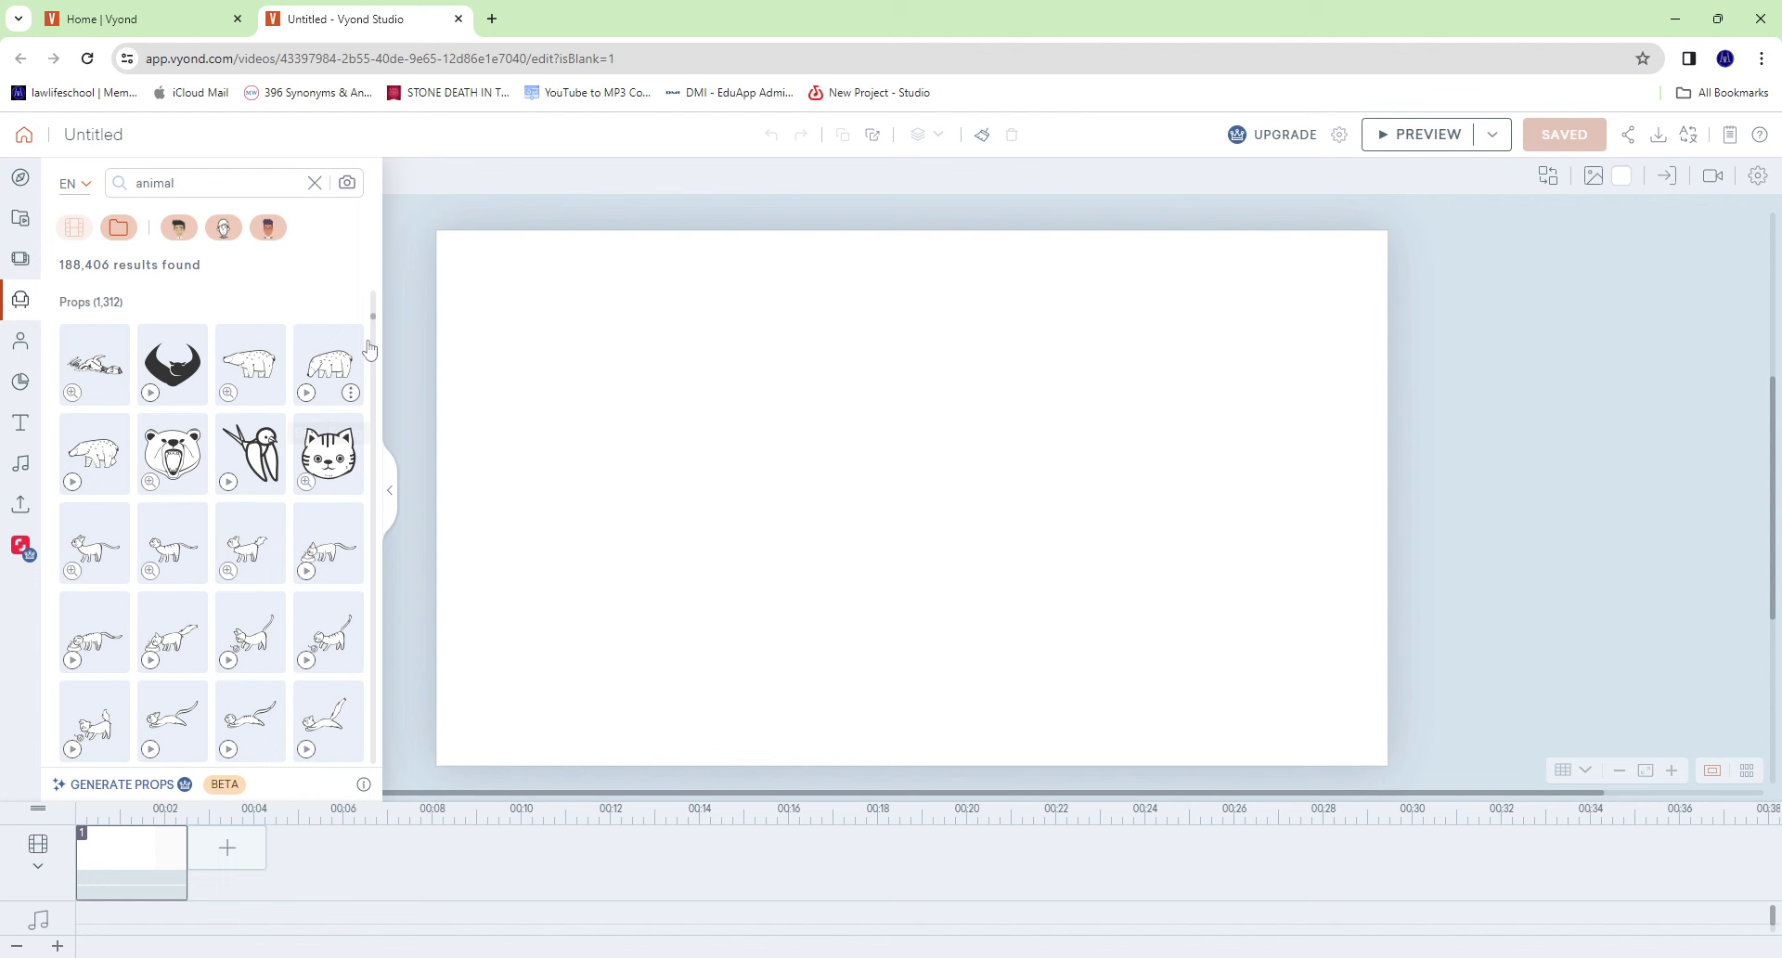
Scroll down the animal prop results to reach the gorilla props.
scroll(374, 359, "down", 10)
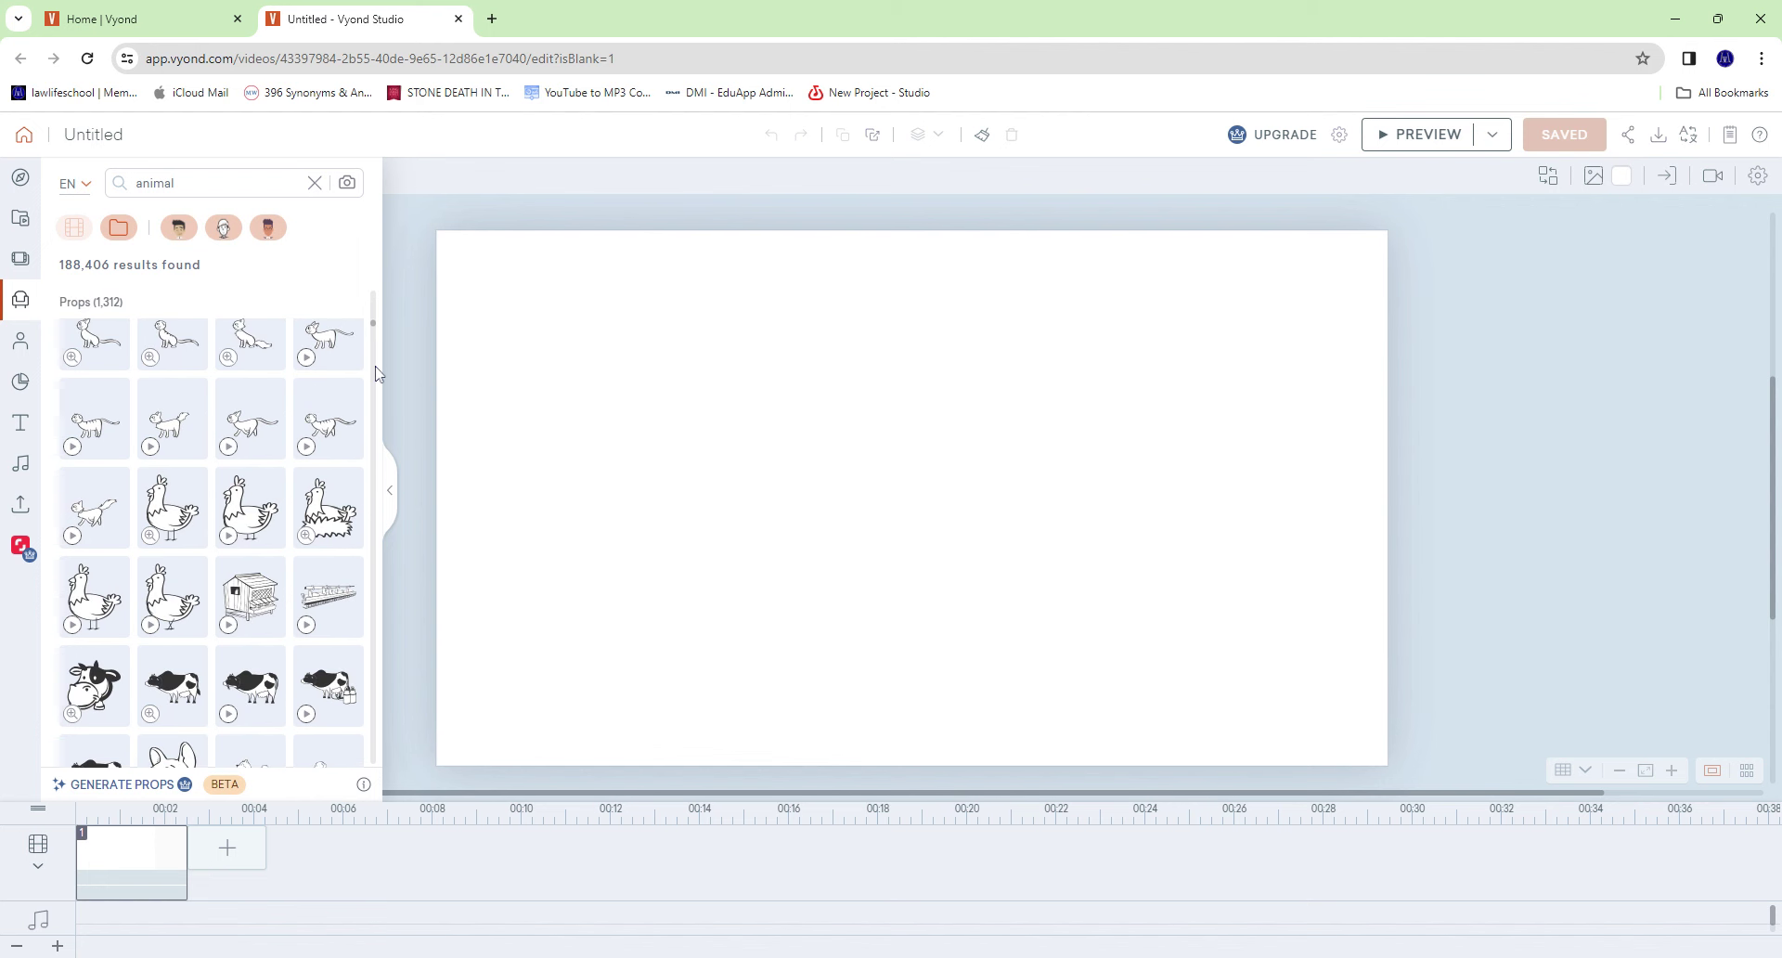
scroll(376, 406, "down", 10)
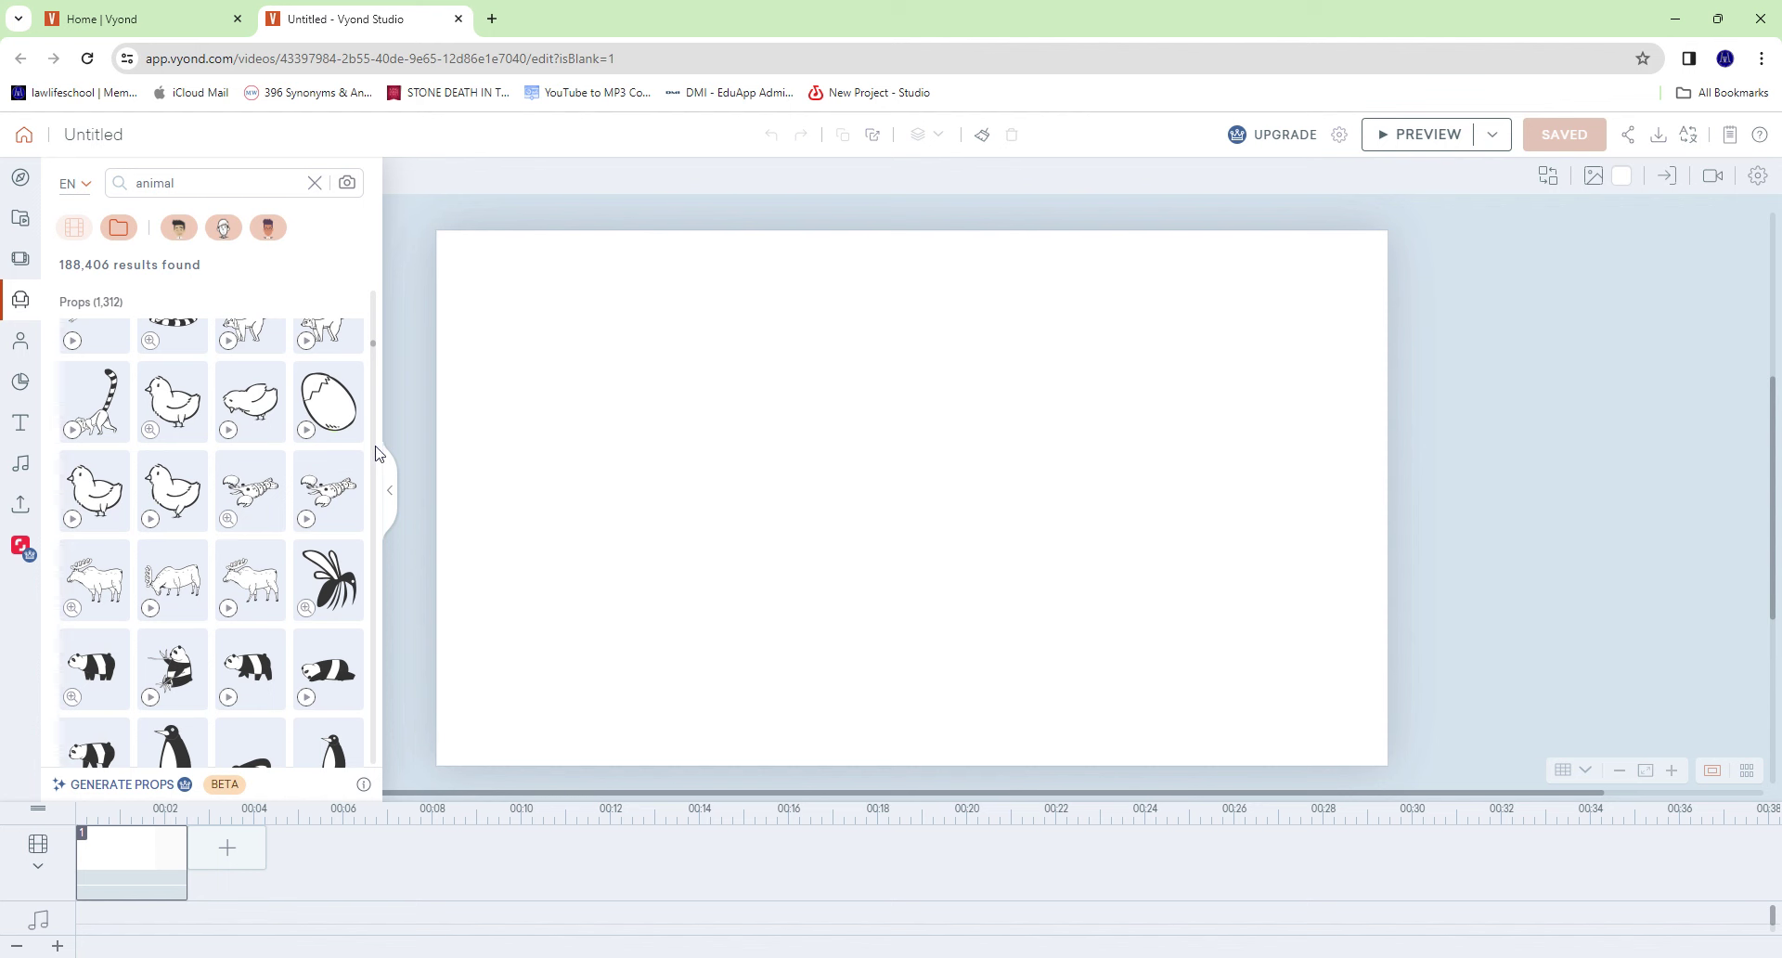
scroll(379, 455, "down", 5)
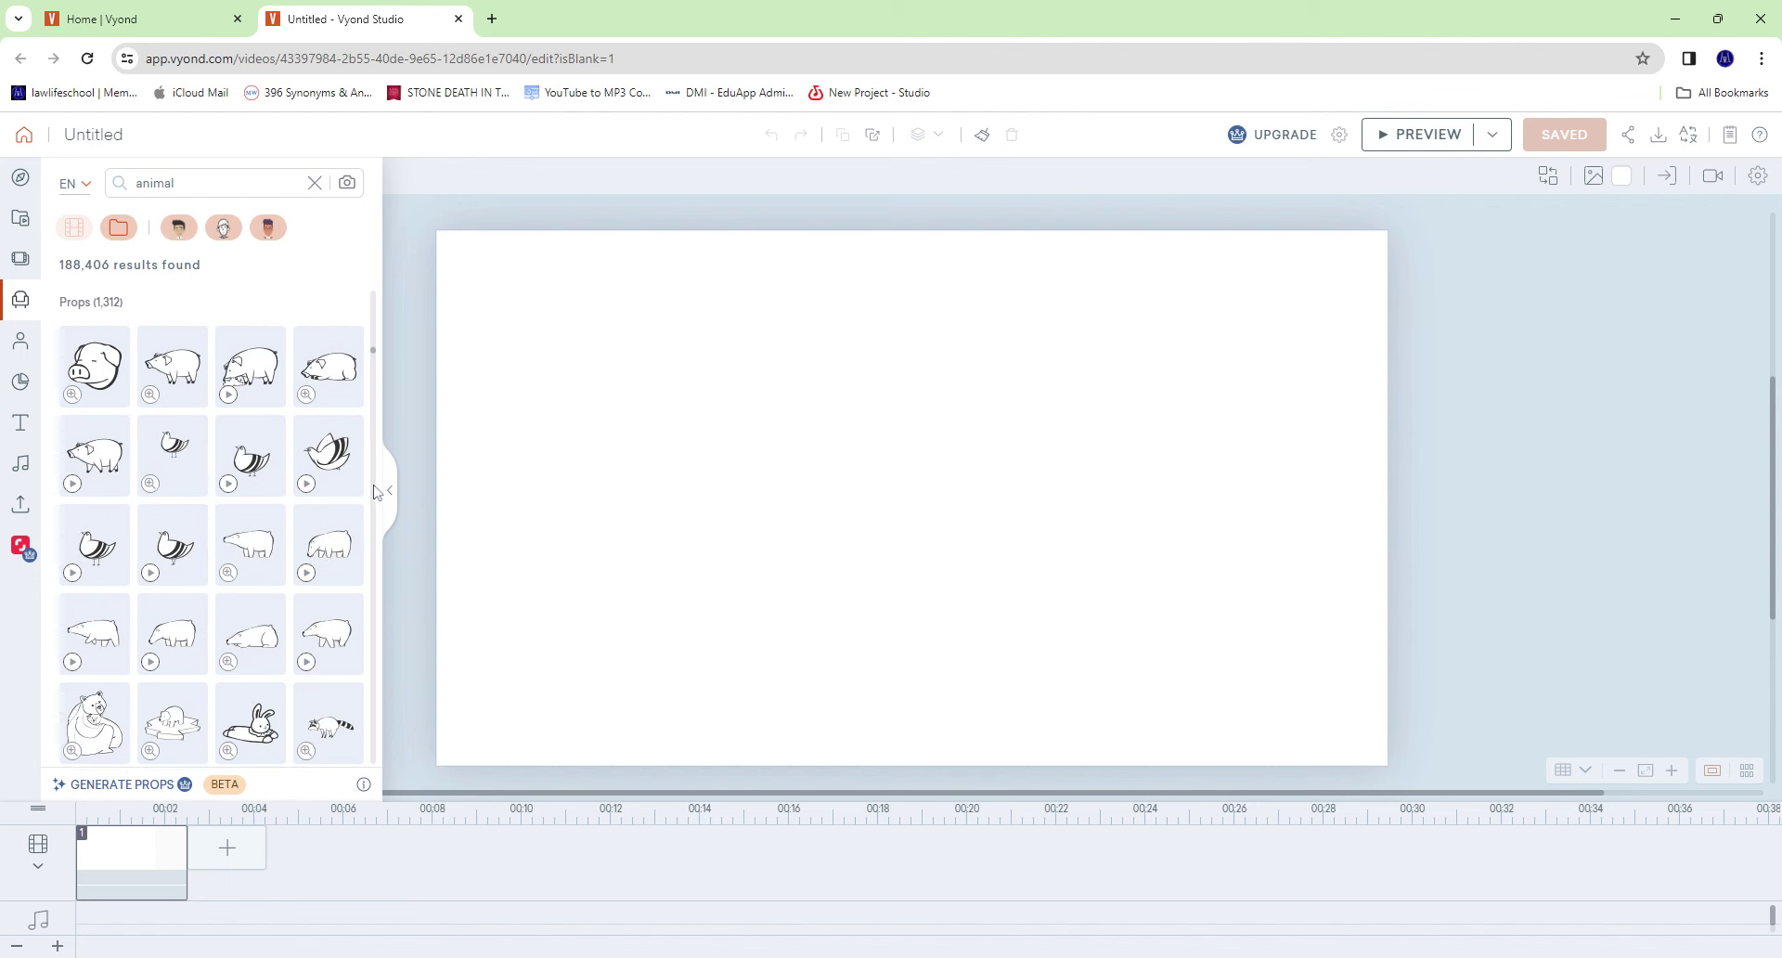
scroll(377, 492, "down", 5)
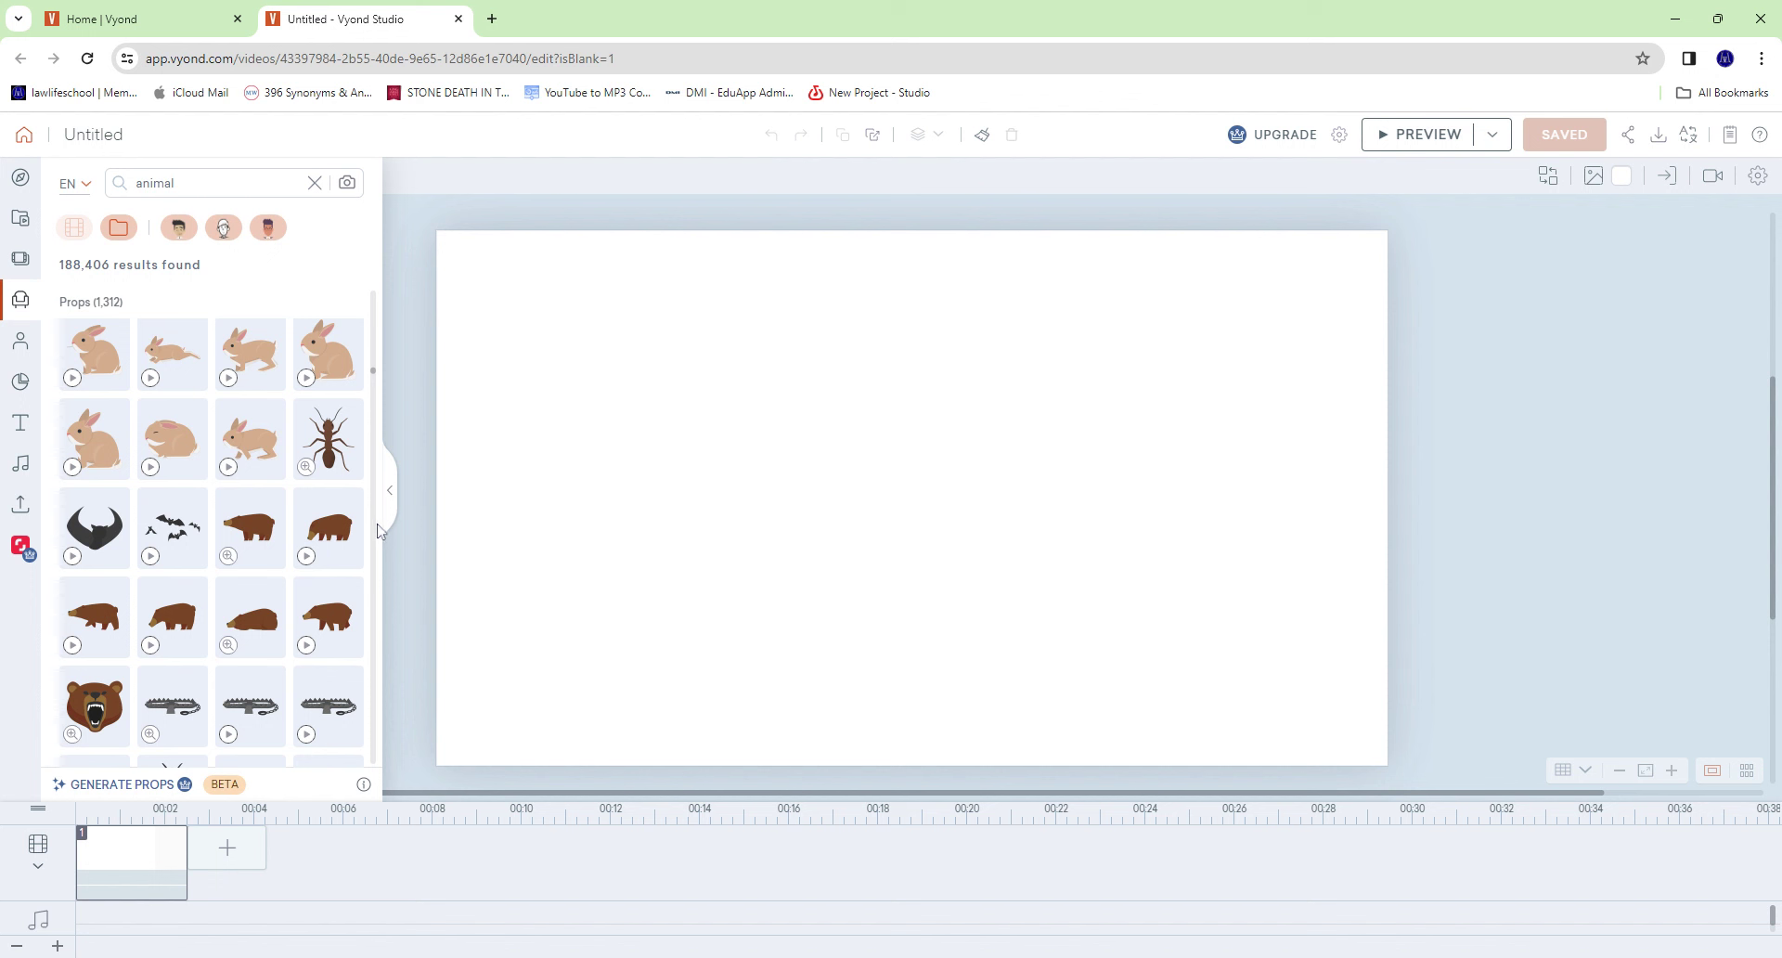
scroll(377, 516, "down", 5)
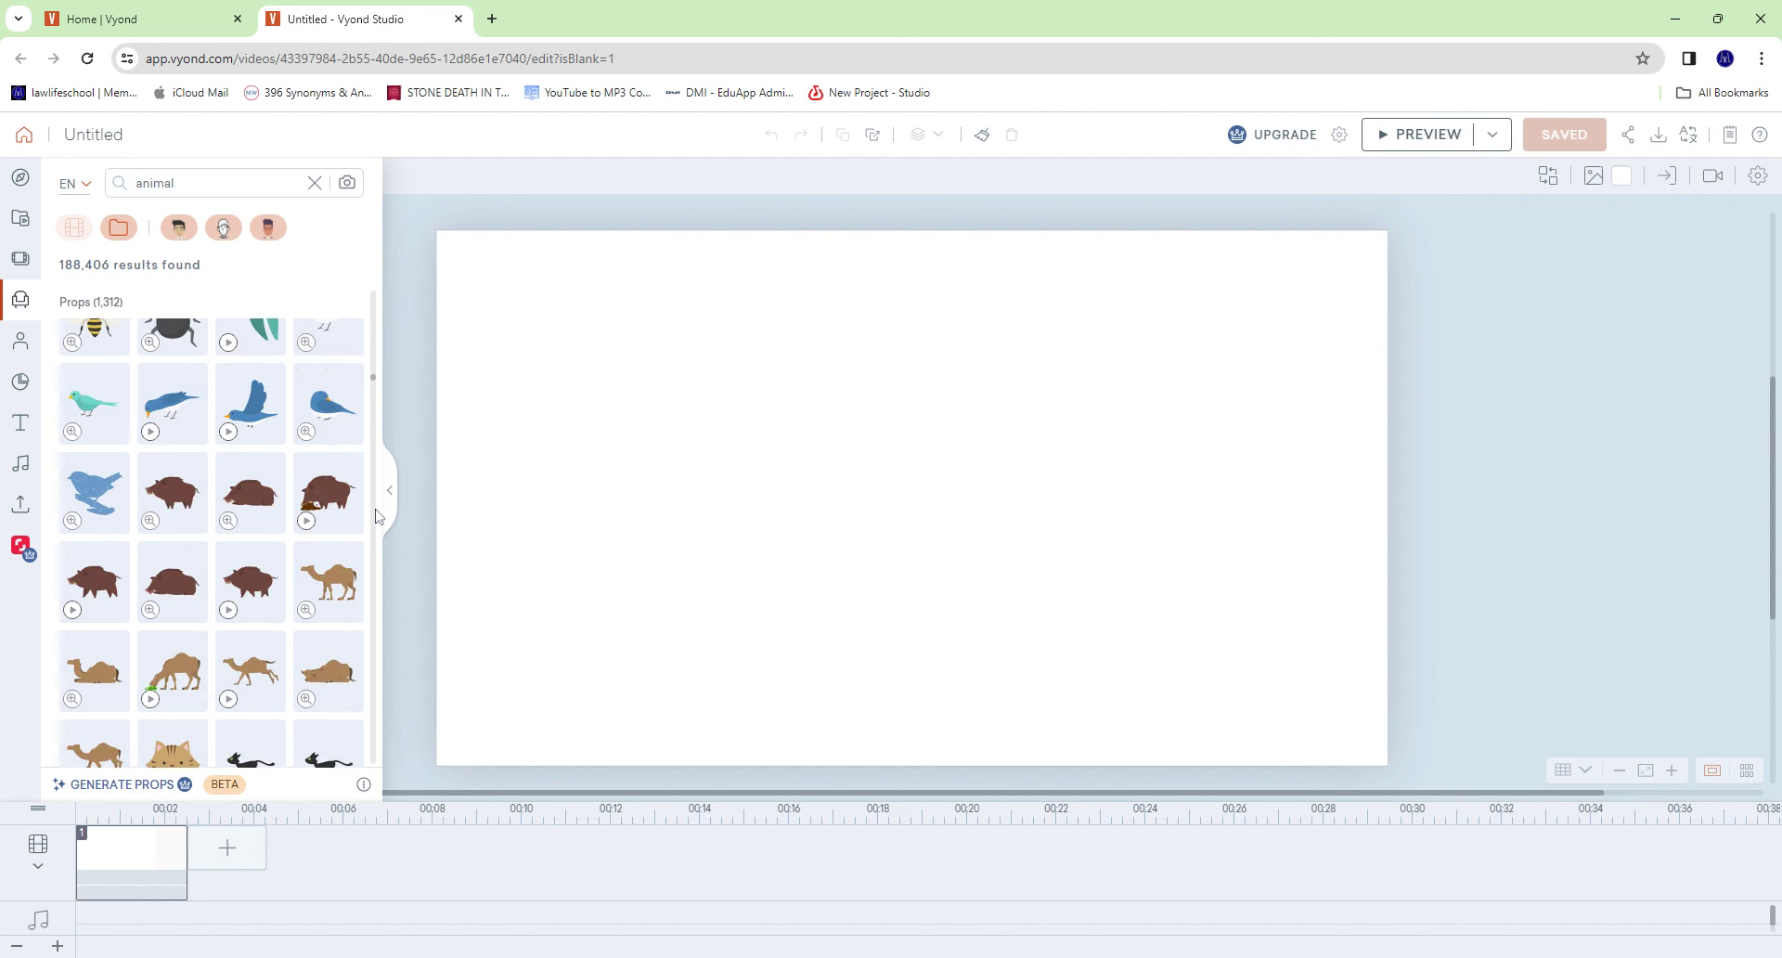
scroll(376, 528, "down", 5)
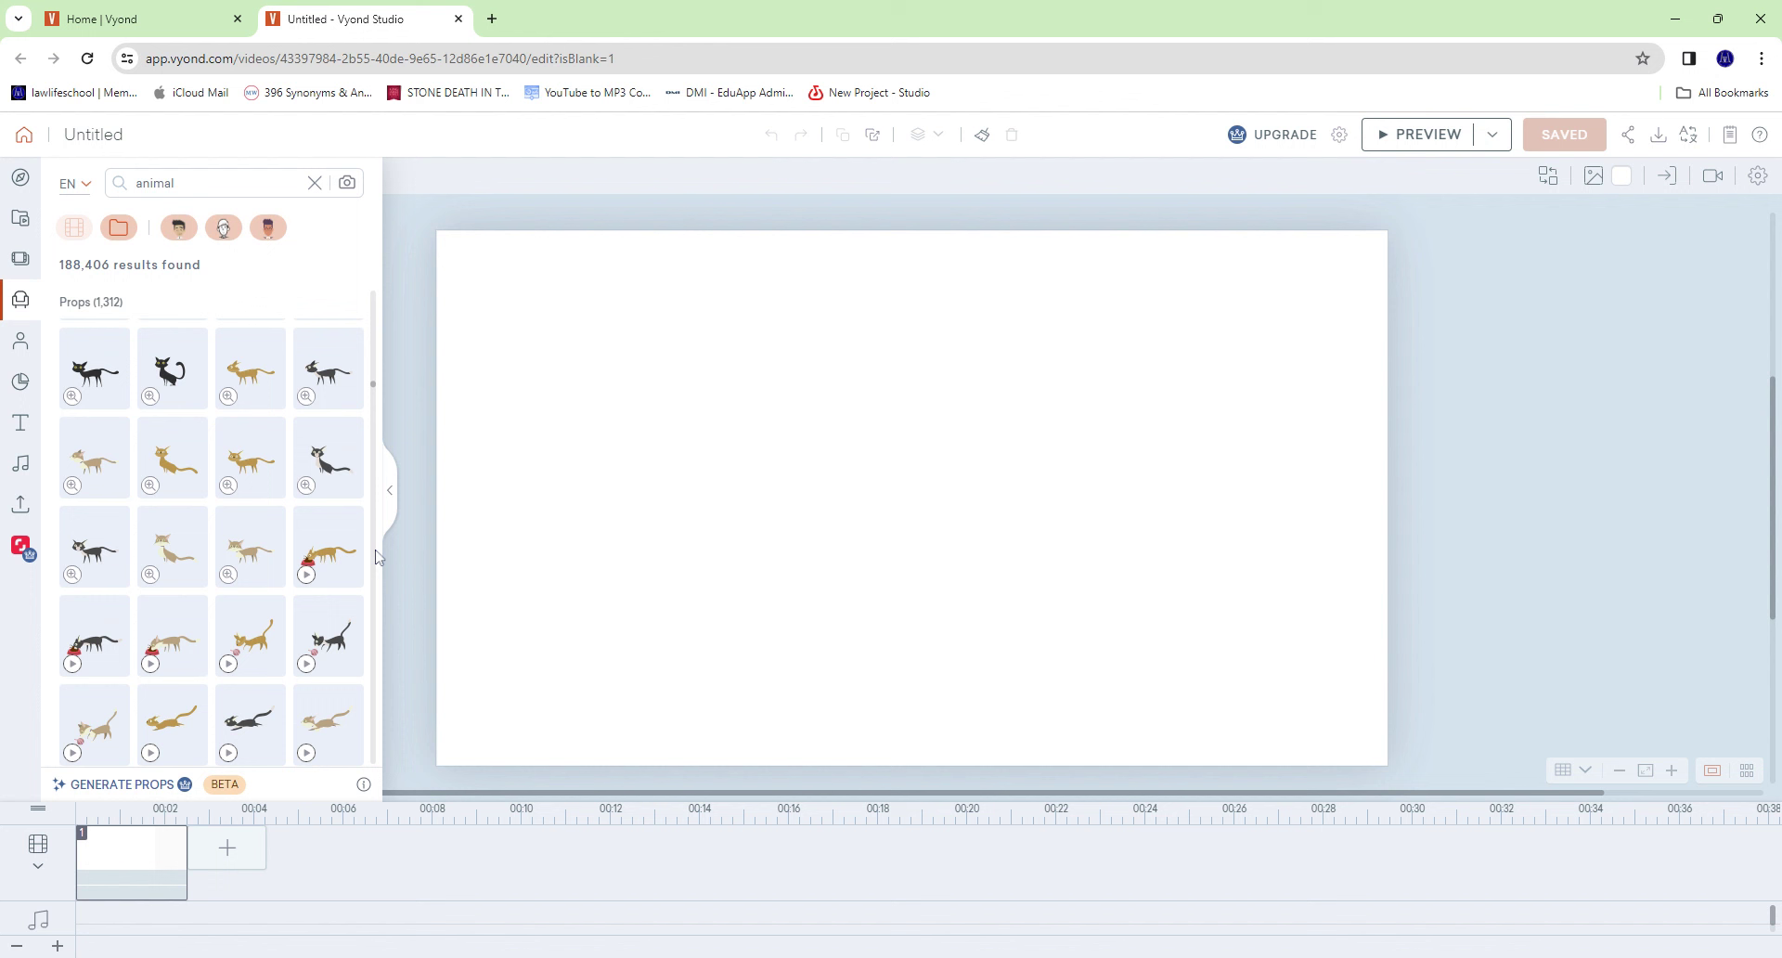
scroll(376, 574, "down", 5)
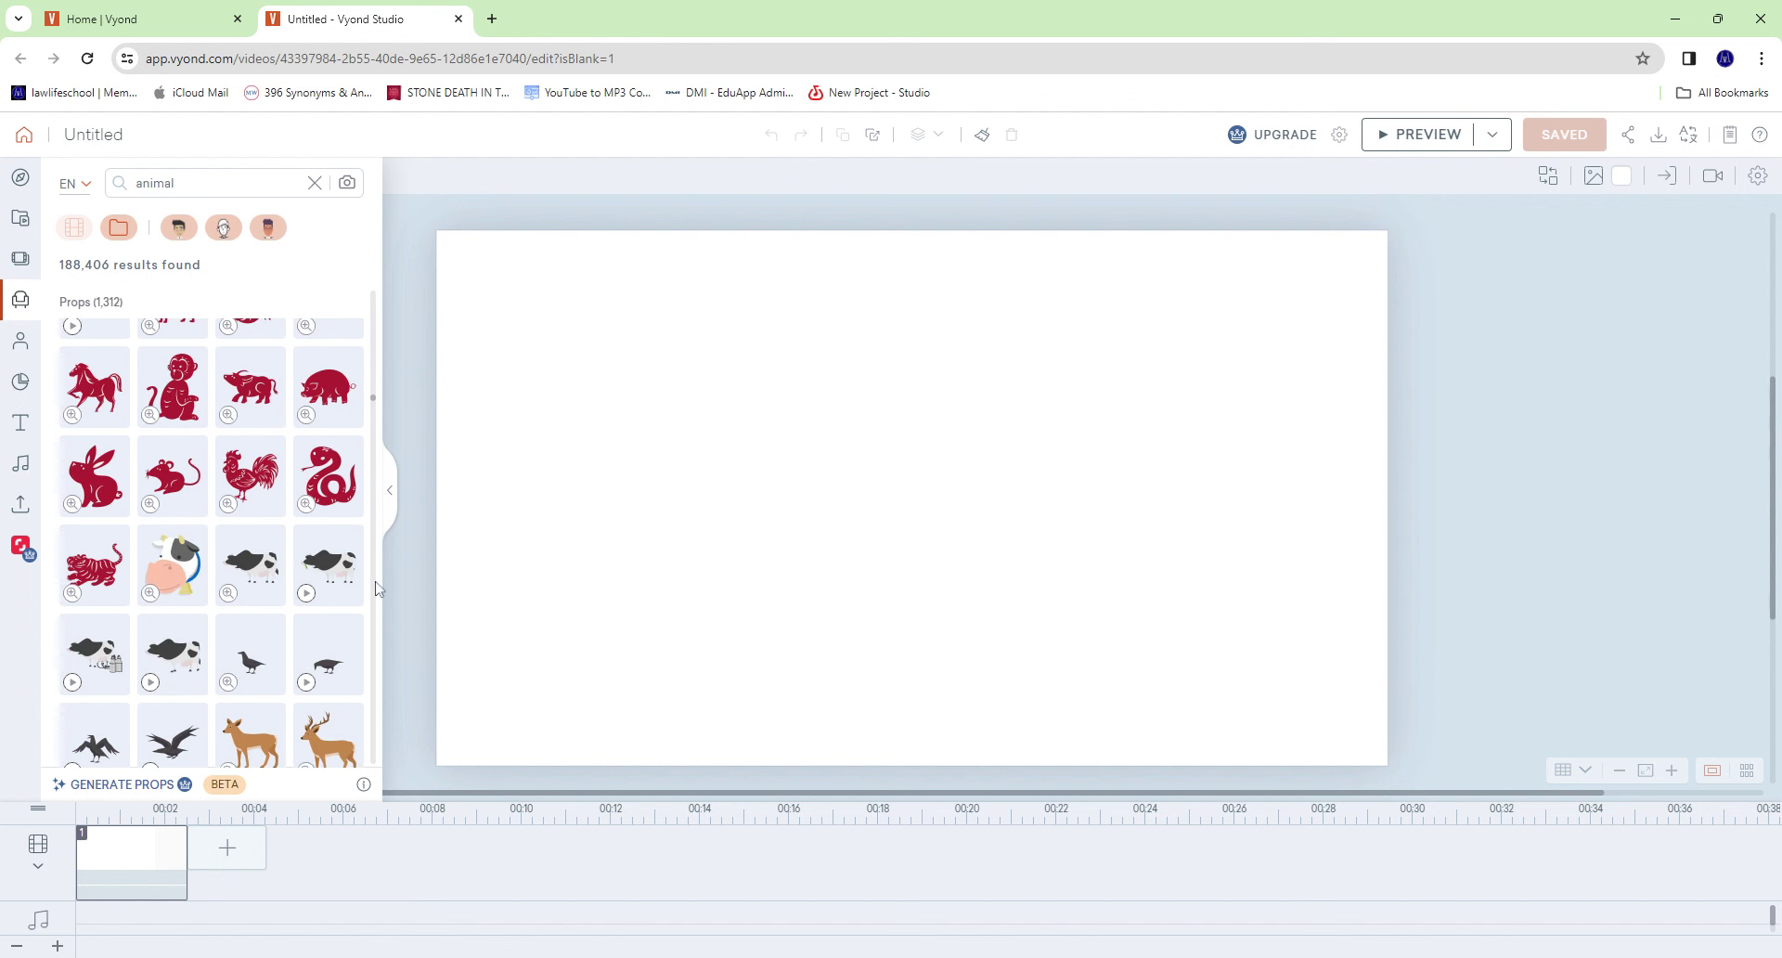
scroll(377, 587, "down", 5)
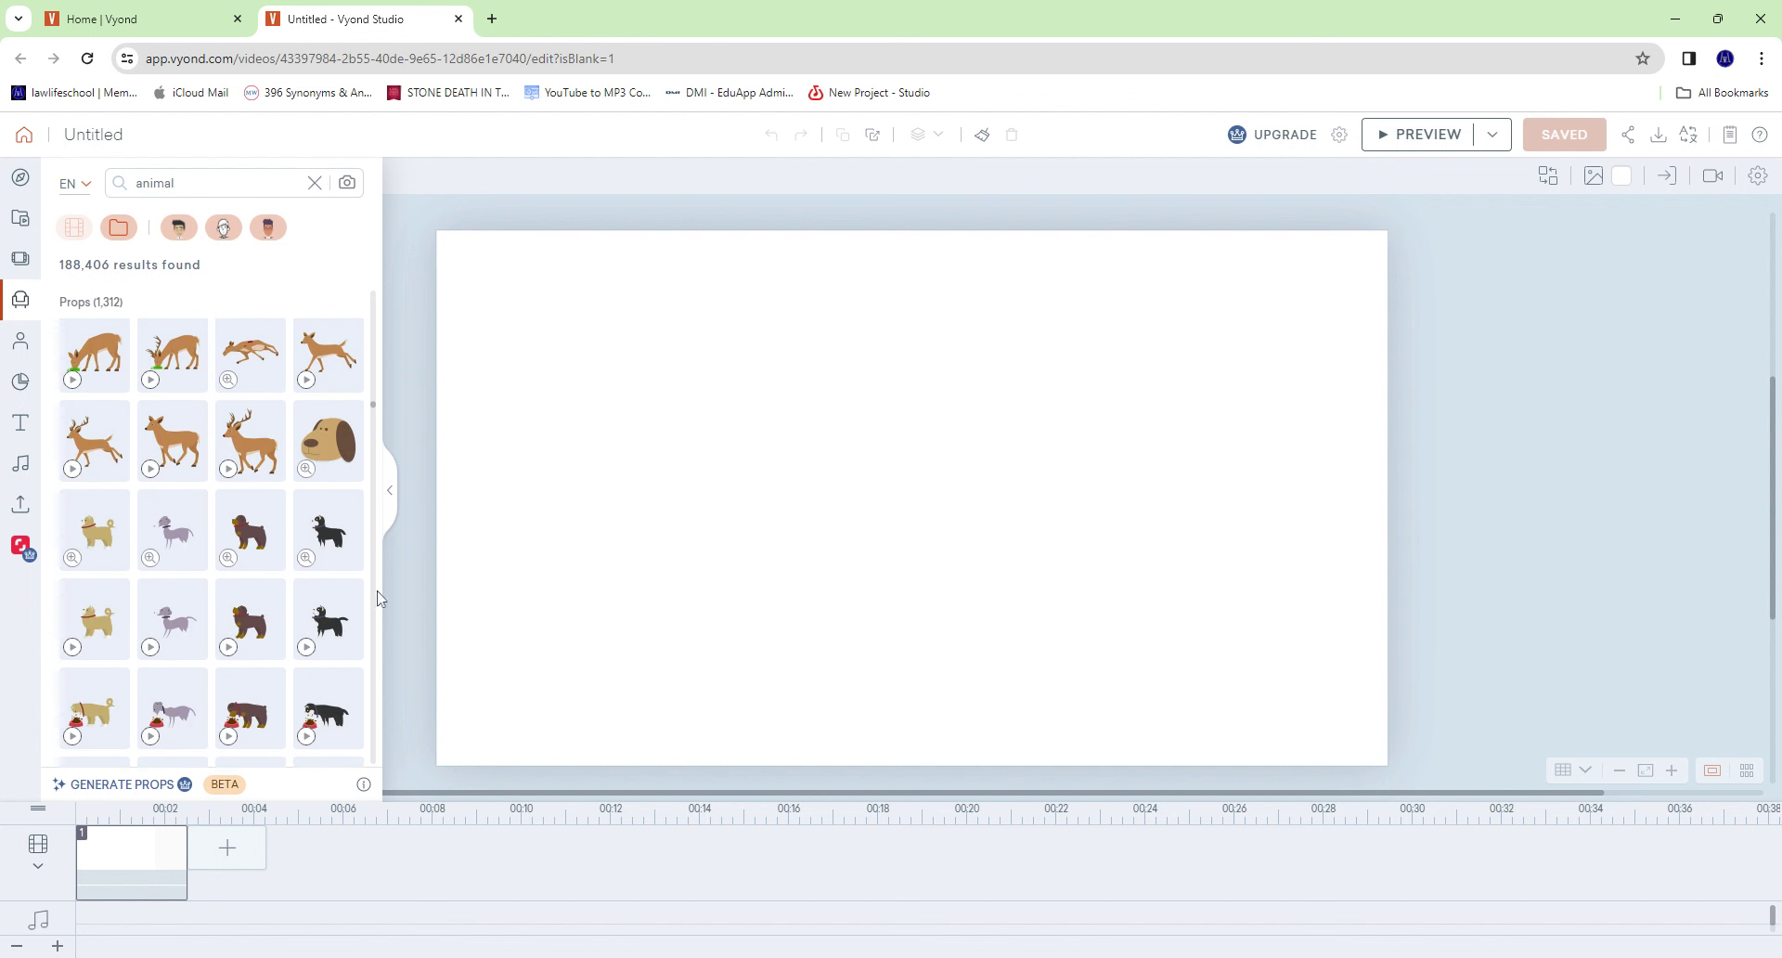
scroll(377, 597, "down", 5)
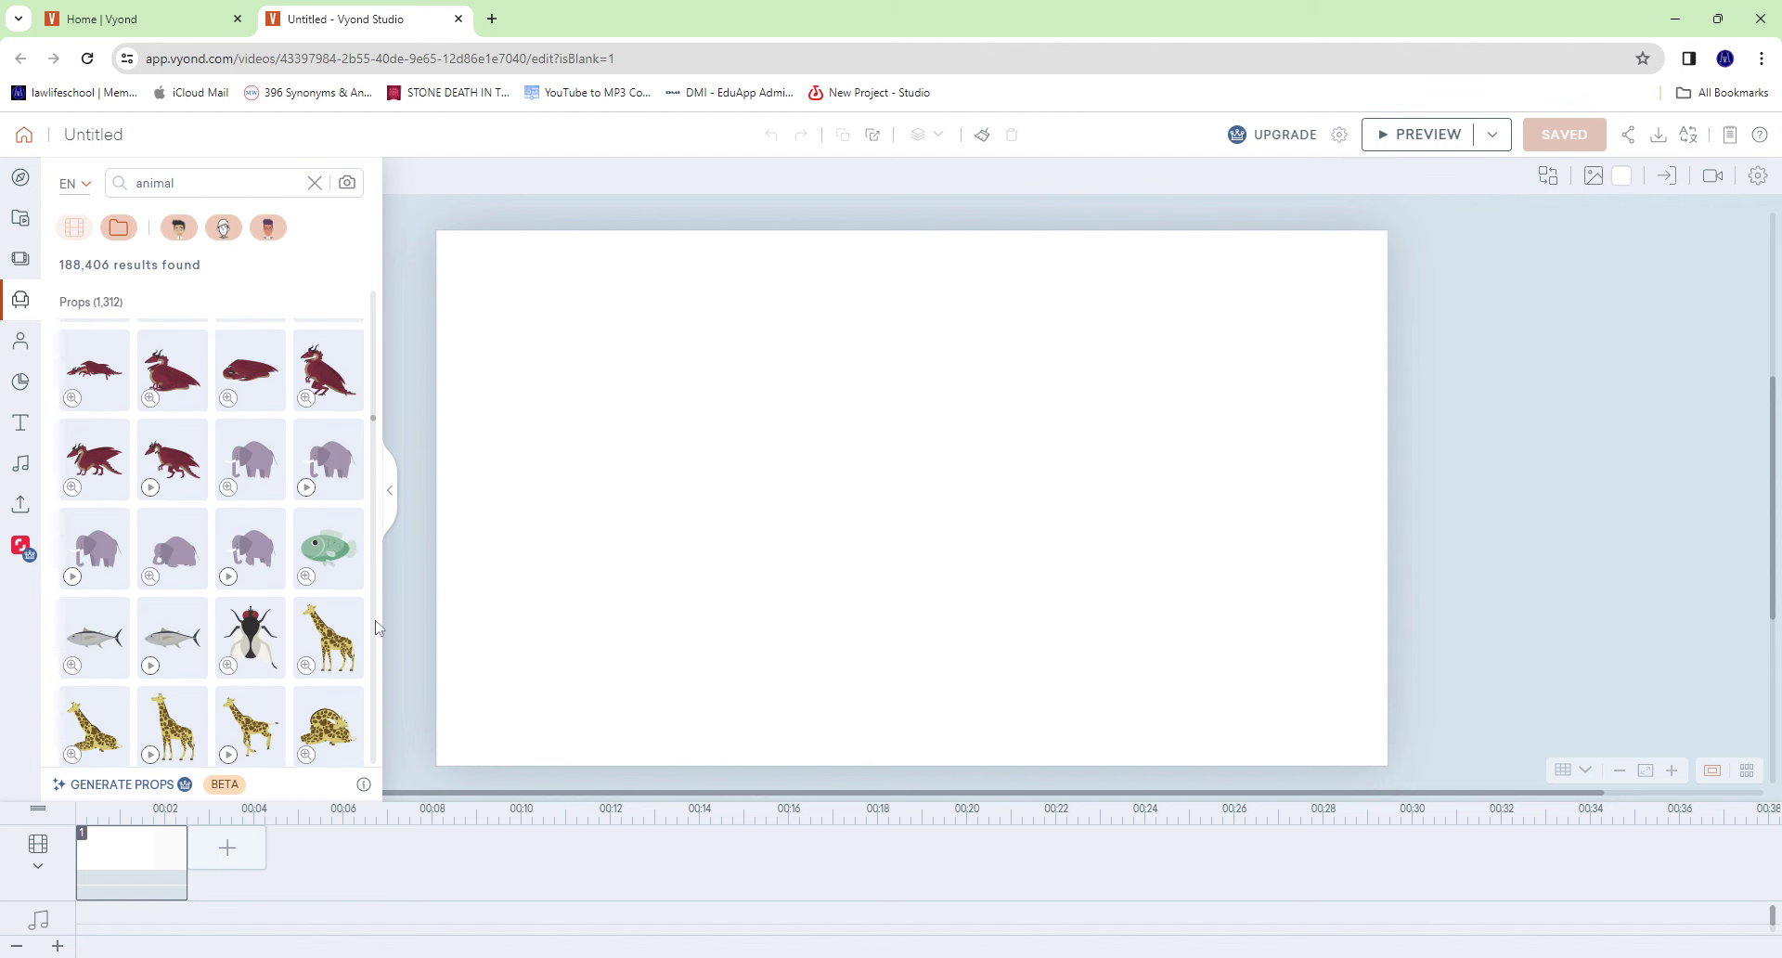
scroll(379, 628, "down", 5)
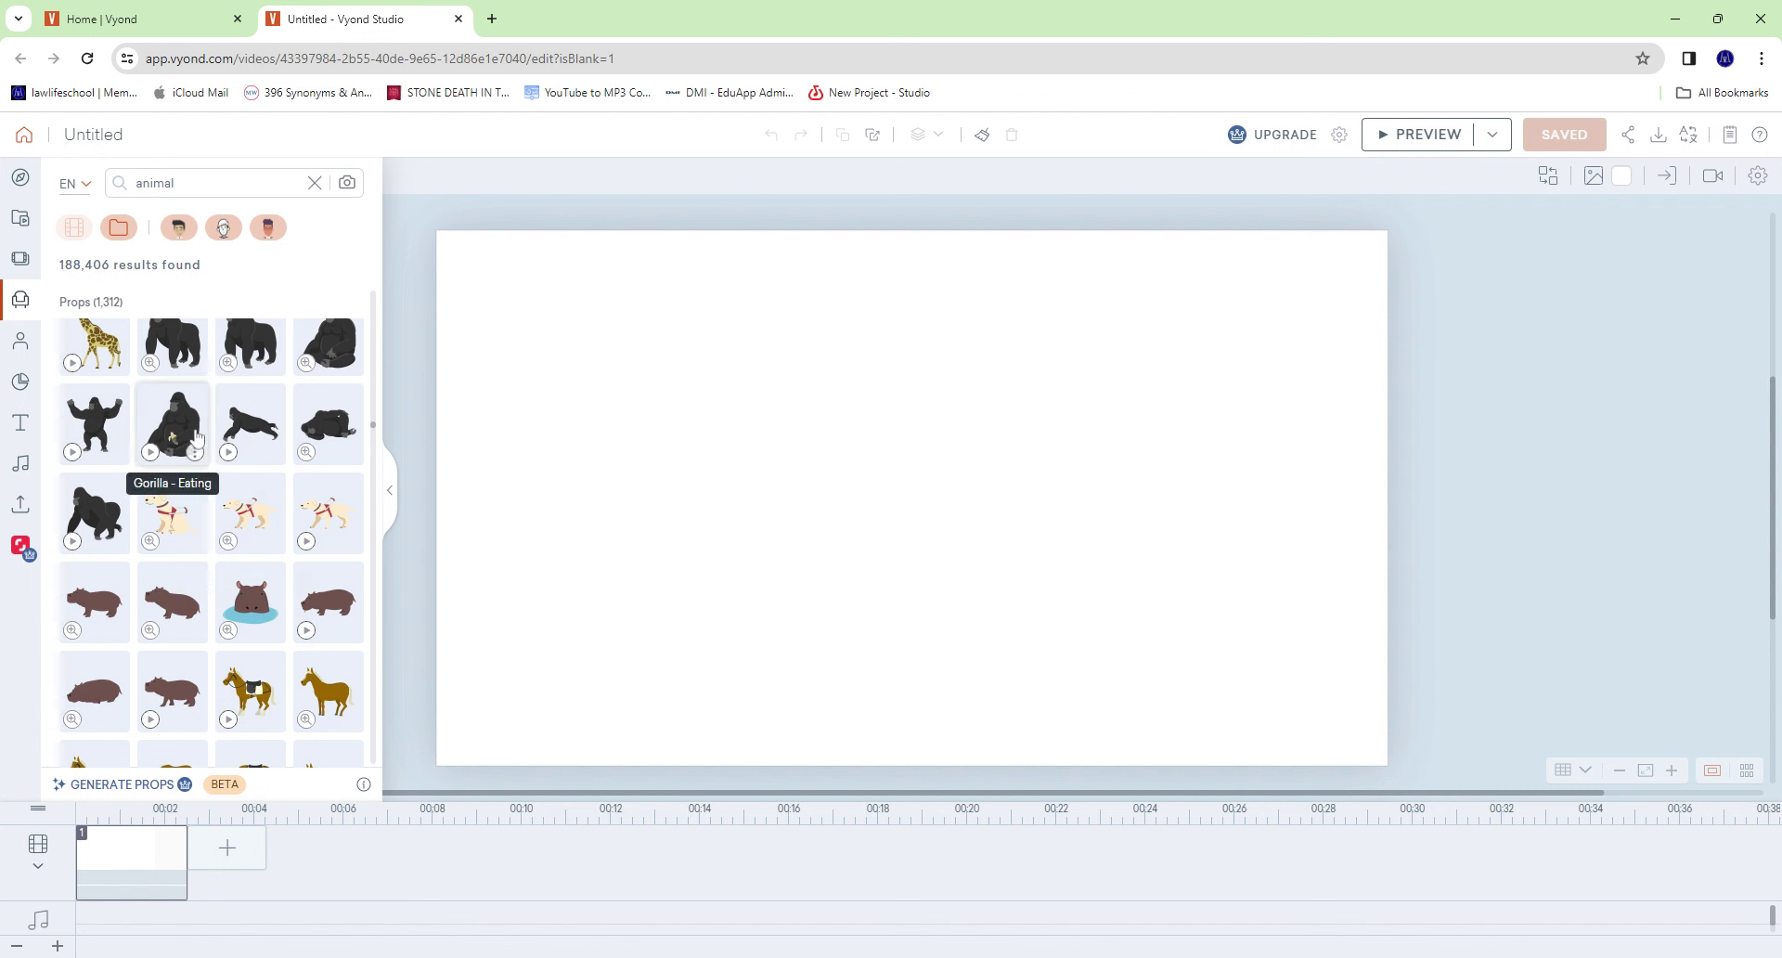
Add the seated gorilla prop, enlarge it substantially and centre it on the canvas.
left_click(322, 357)
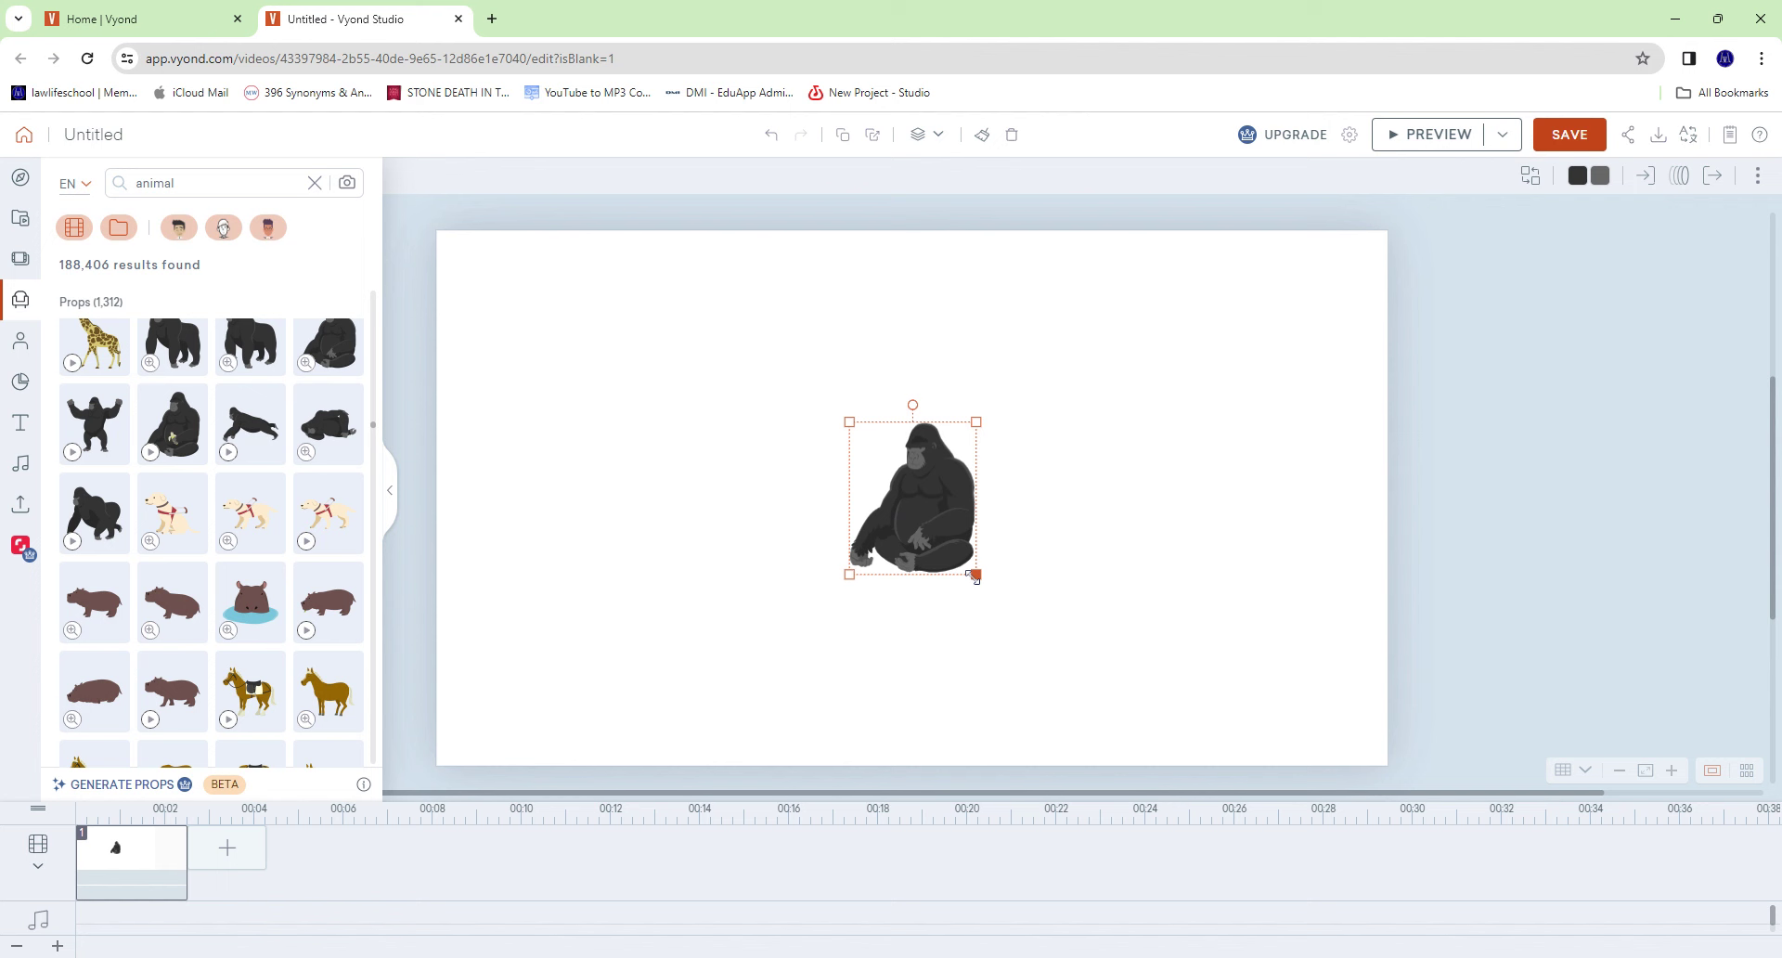
left_click_drag(974, 575, 1356, 736)
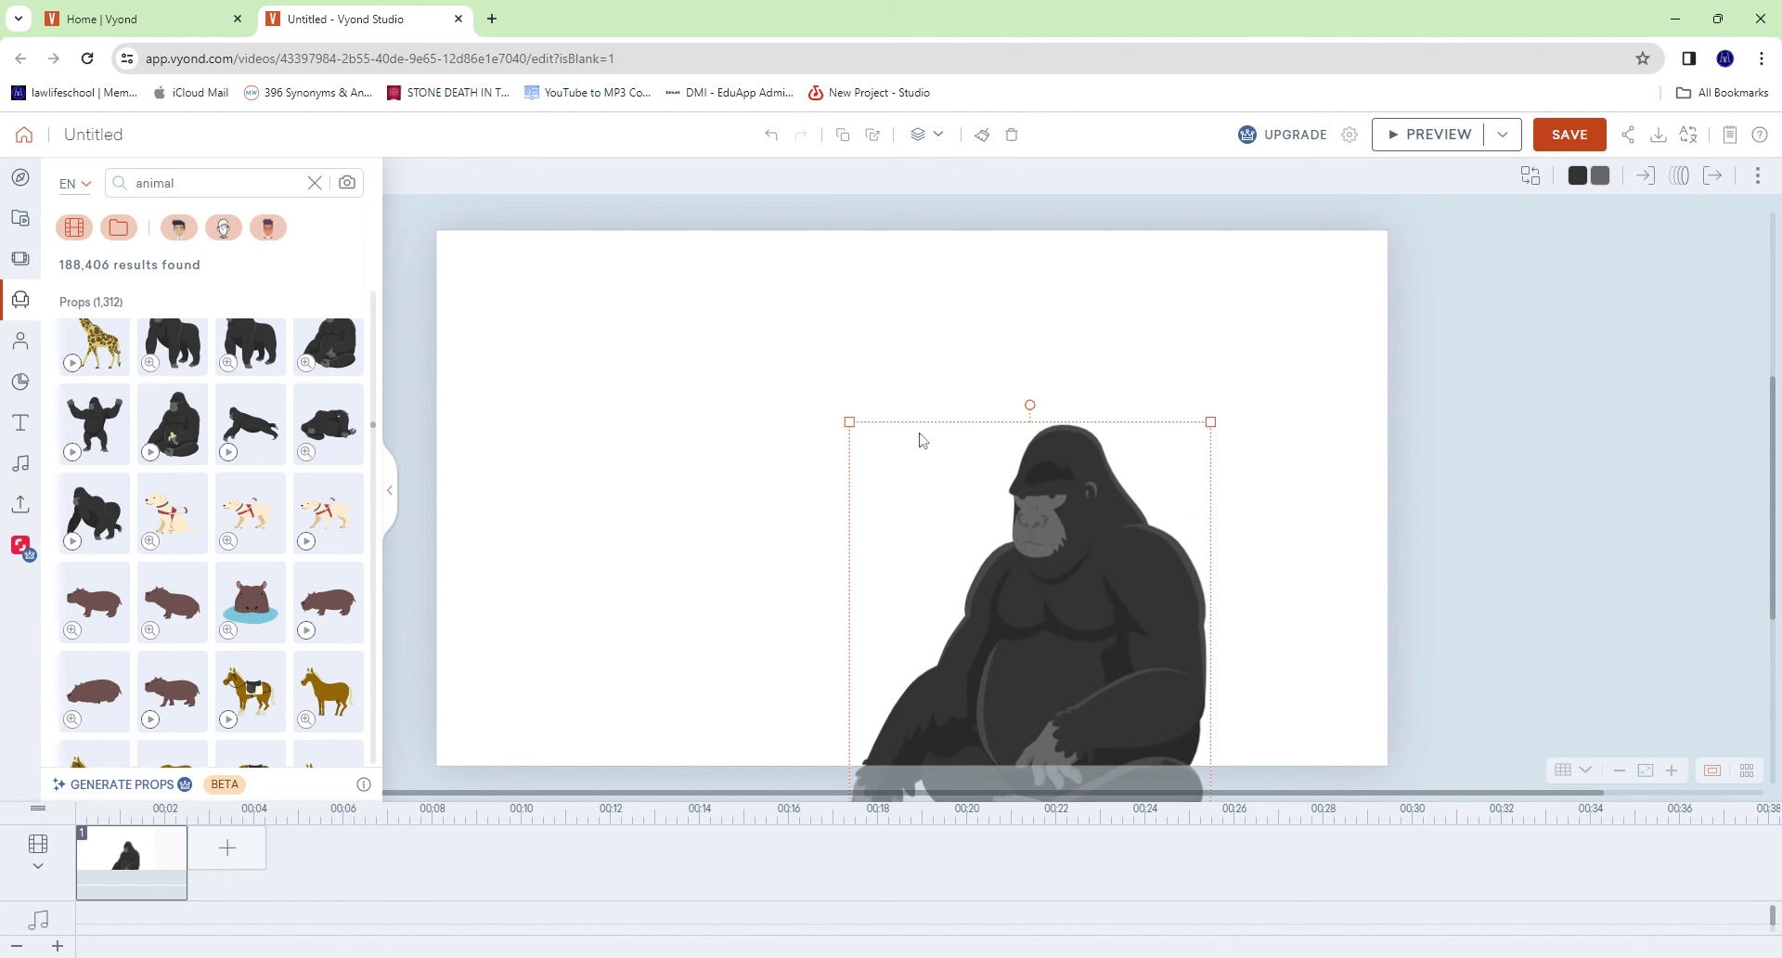
left_click(840, 419)
left_click_drag(1082, 517, 983, 378)
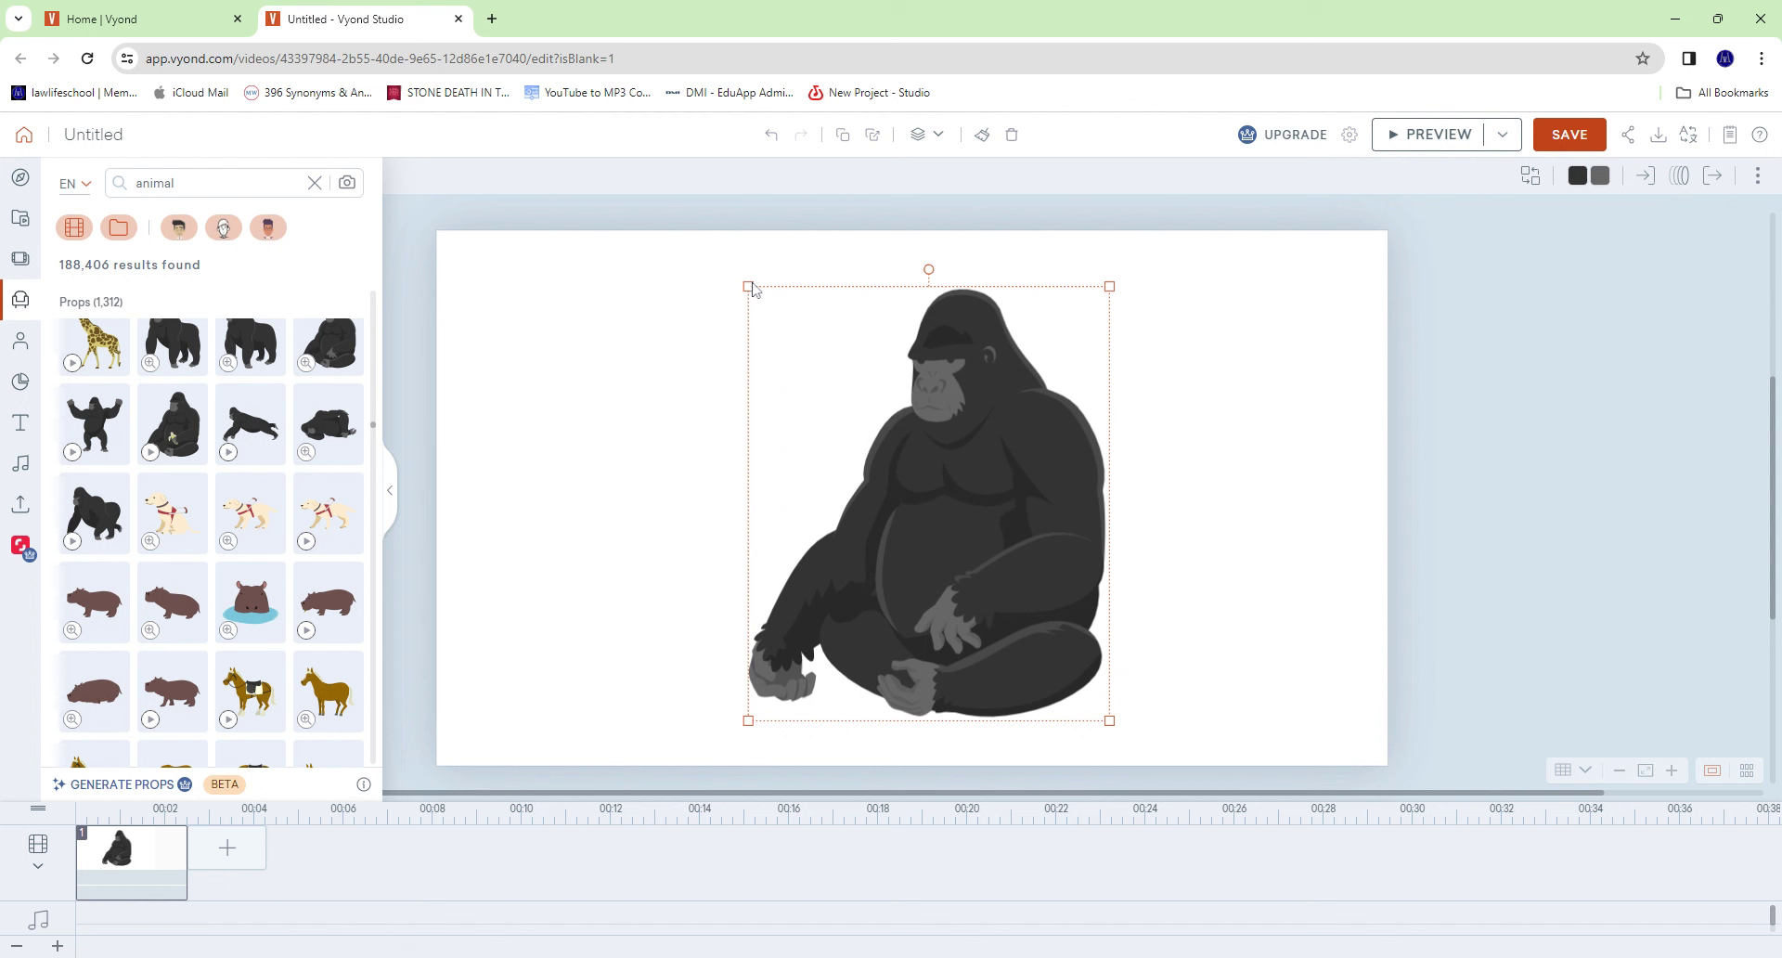
left_click_drag(749, 285, 714, 247)
left_click_drag(1015, 399, 1016, 420)
left_click(1280, 424)
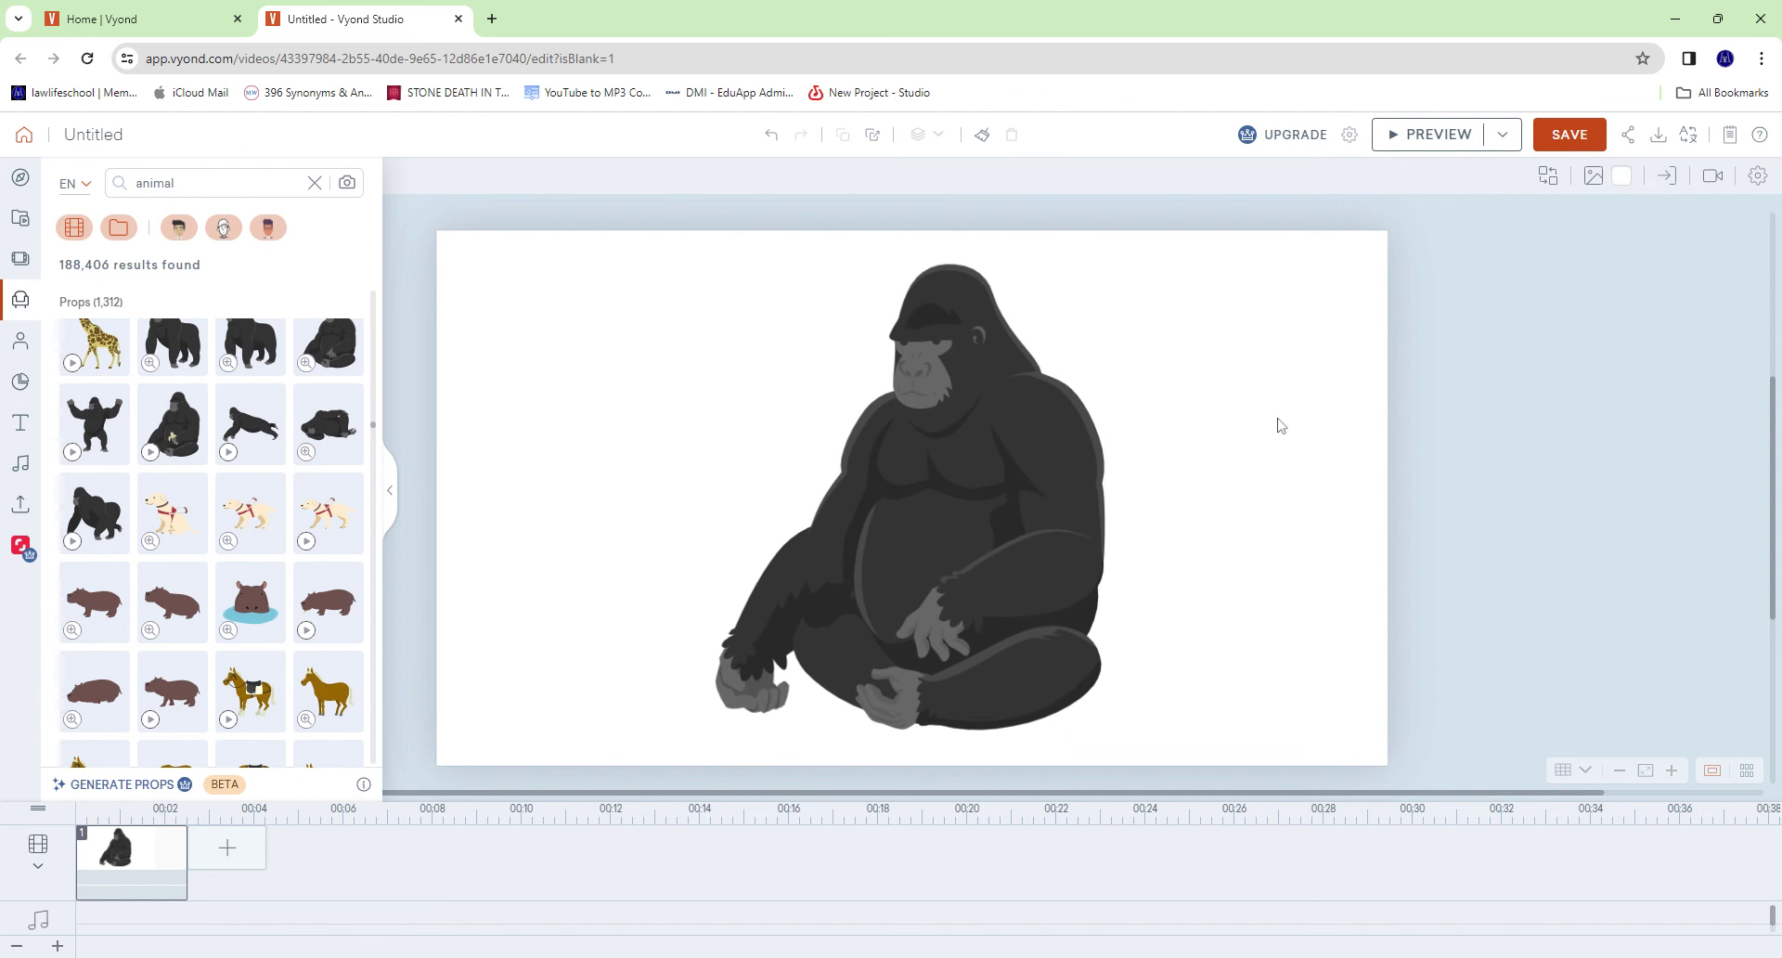
Start a male Business Friendly character with the slimmest body type in the Character Creator.
left_click(20, 341)
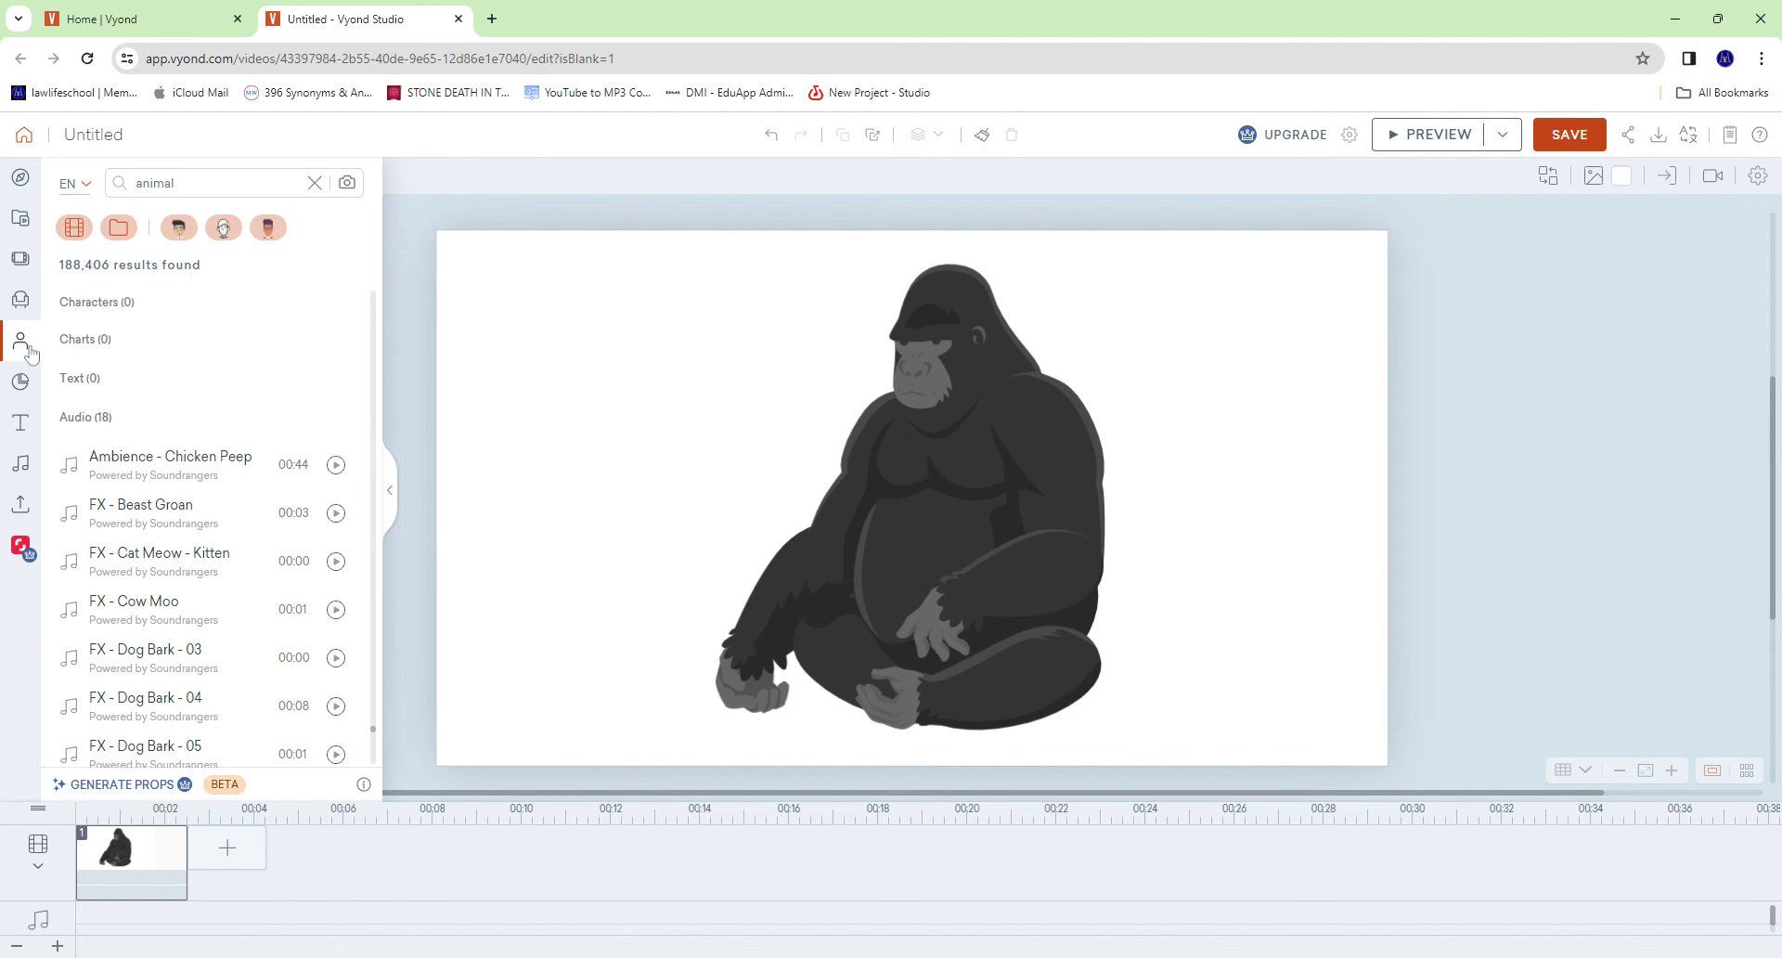
left_click(312, 186)
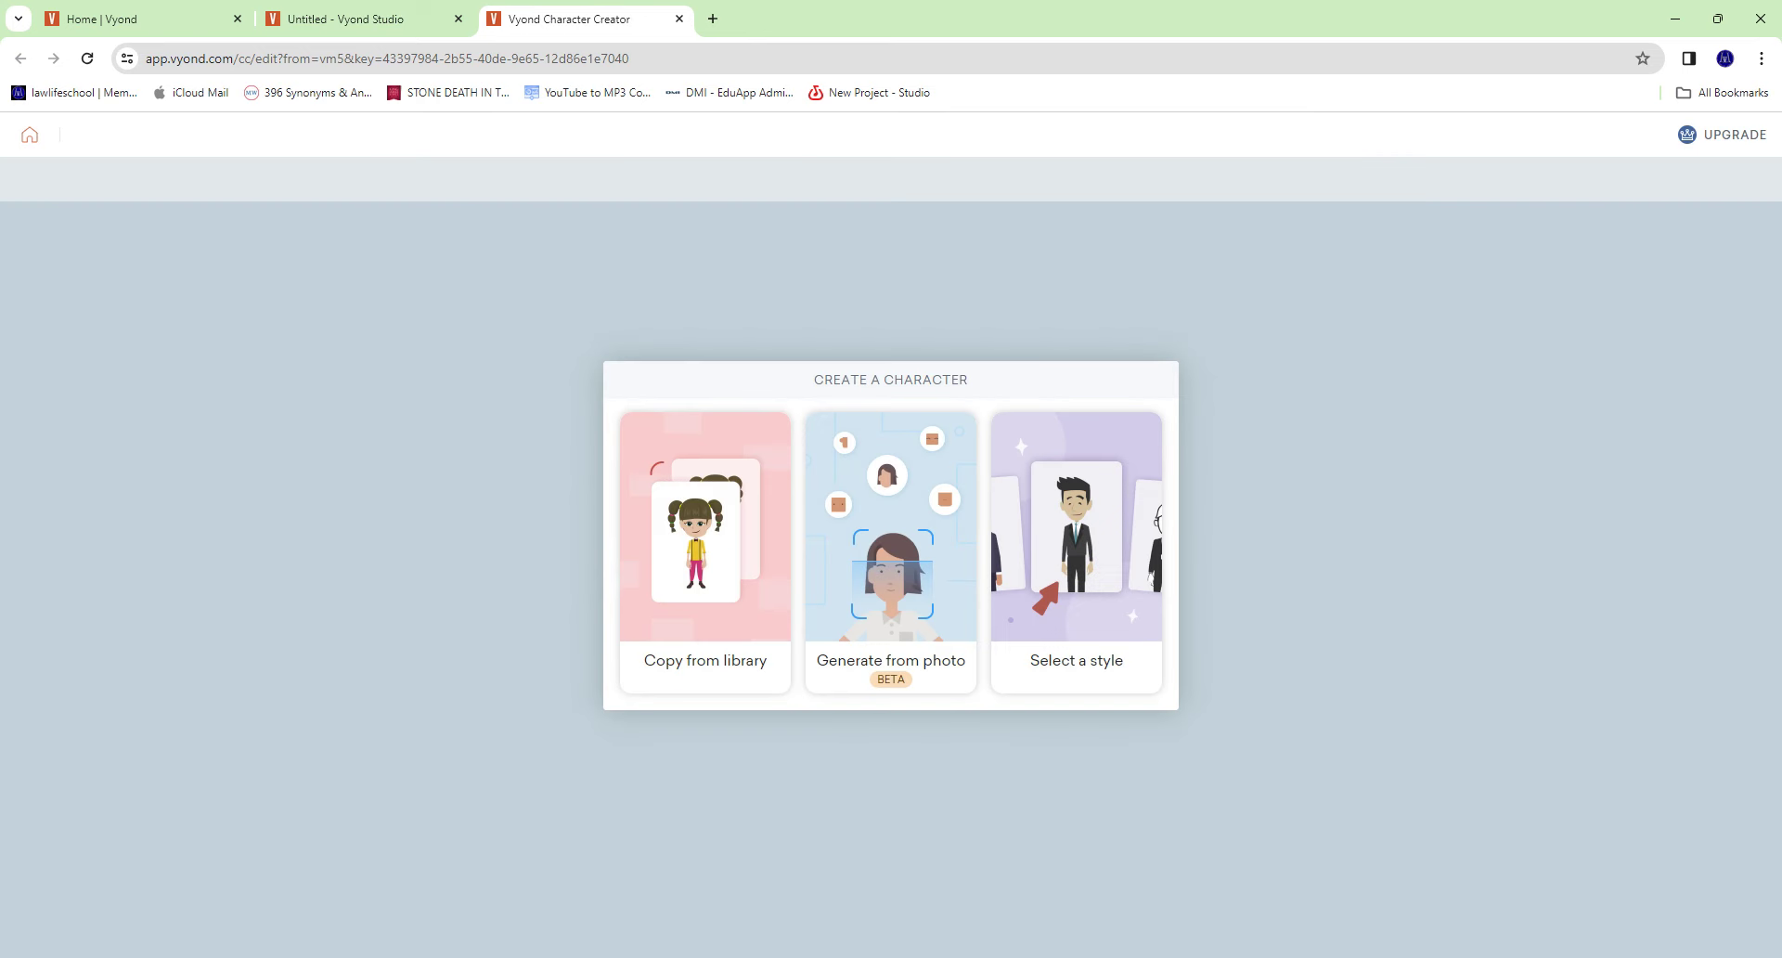
left_click(1105, 587)
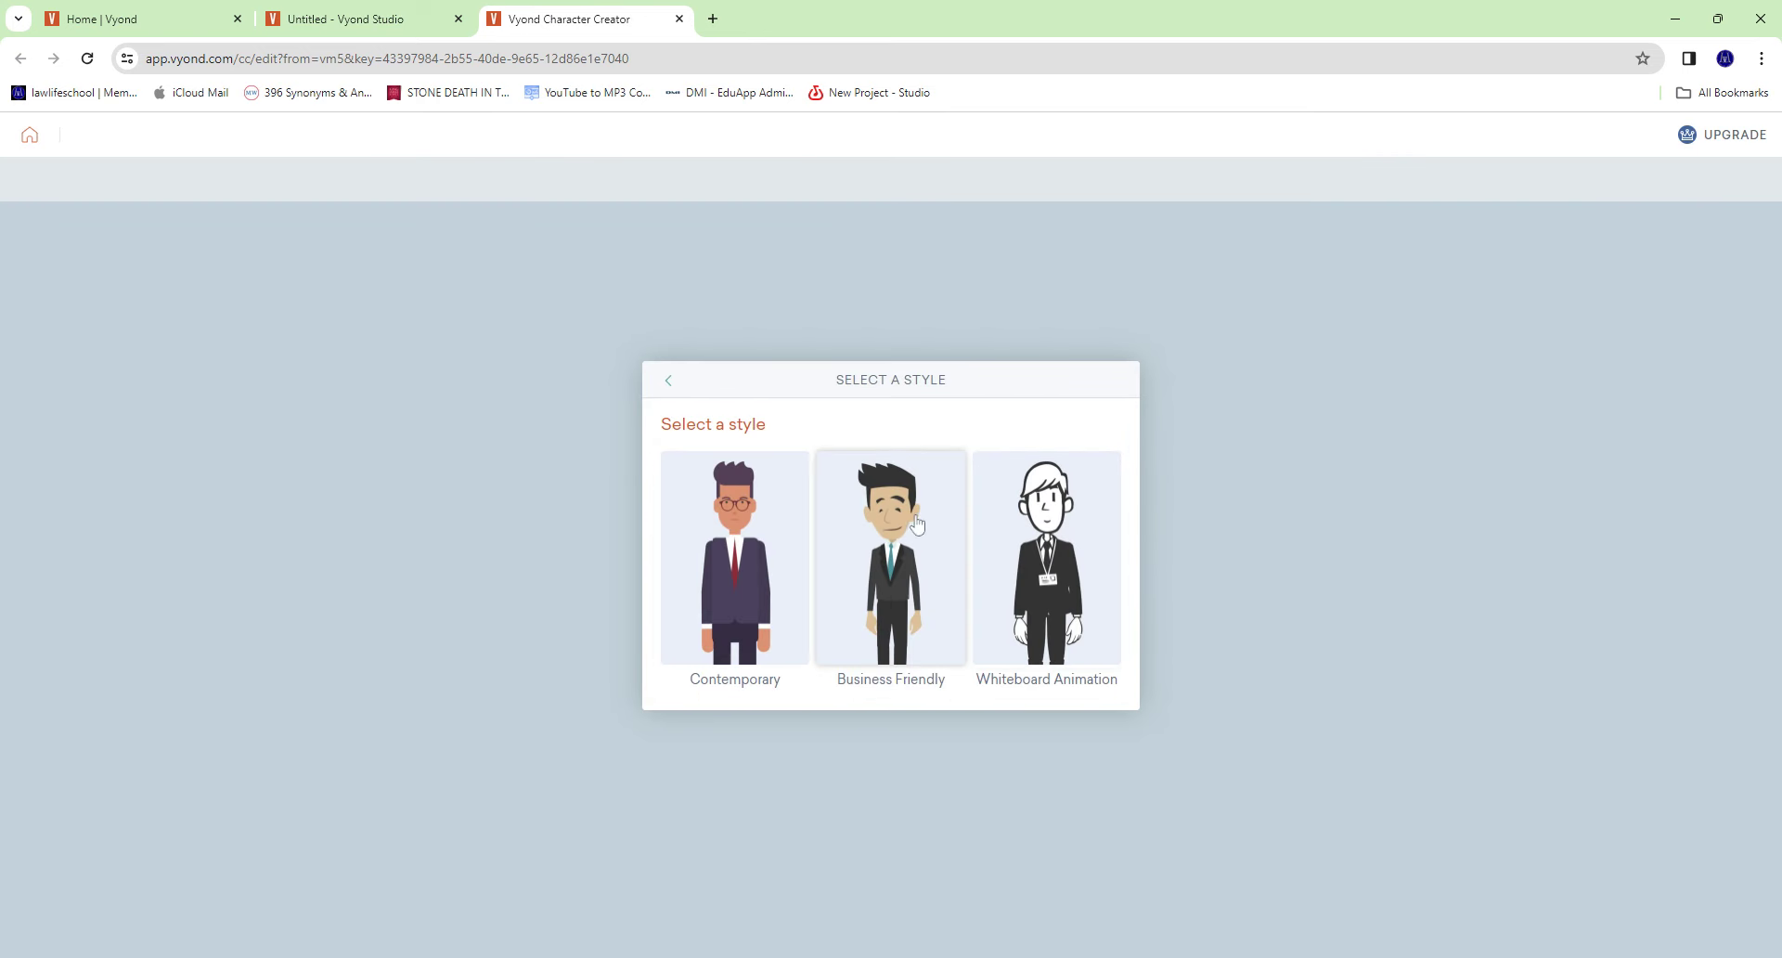
left_click(913, 525)
left_click(831, 553)
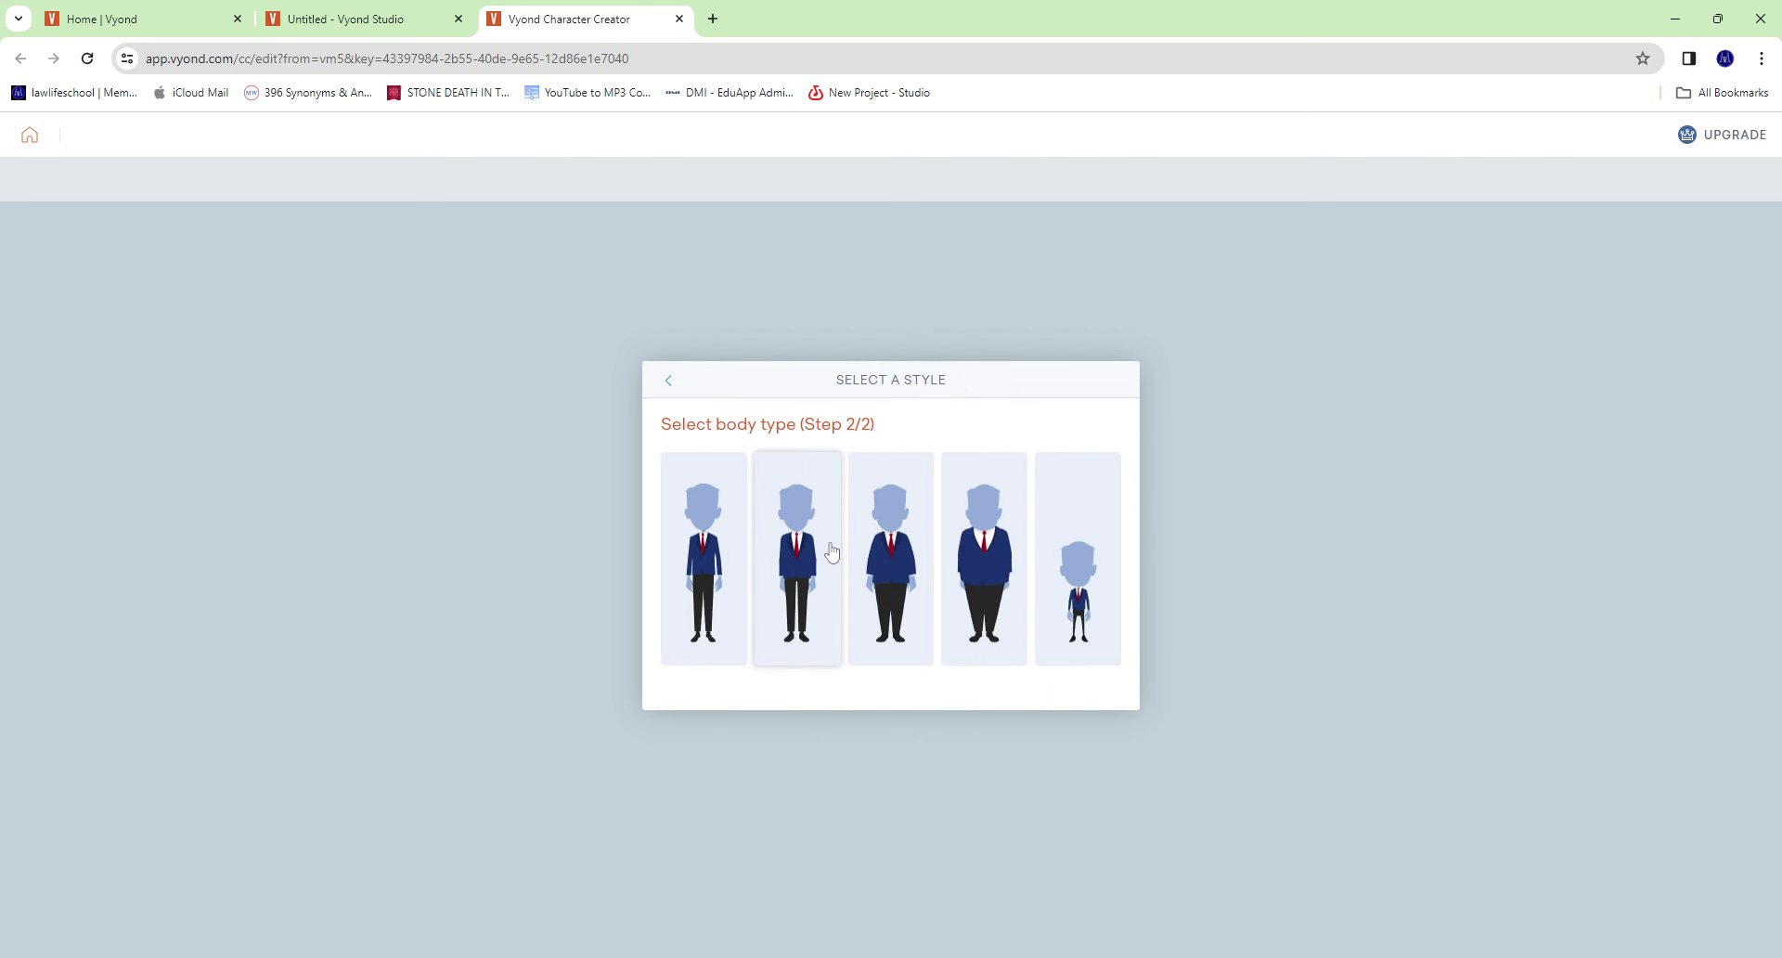
left_click(716, 561)
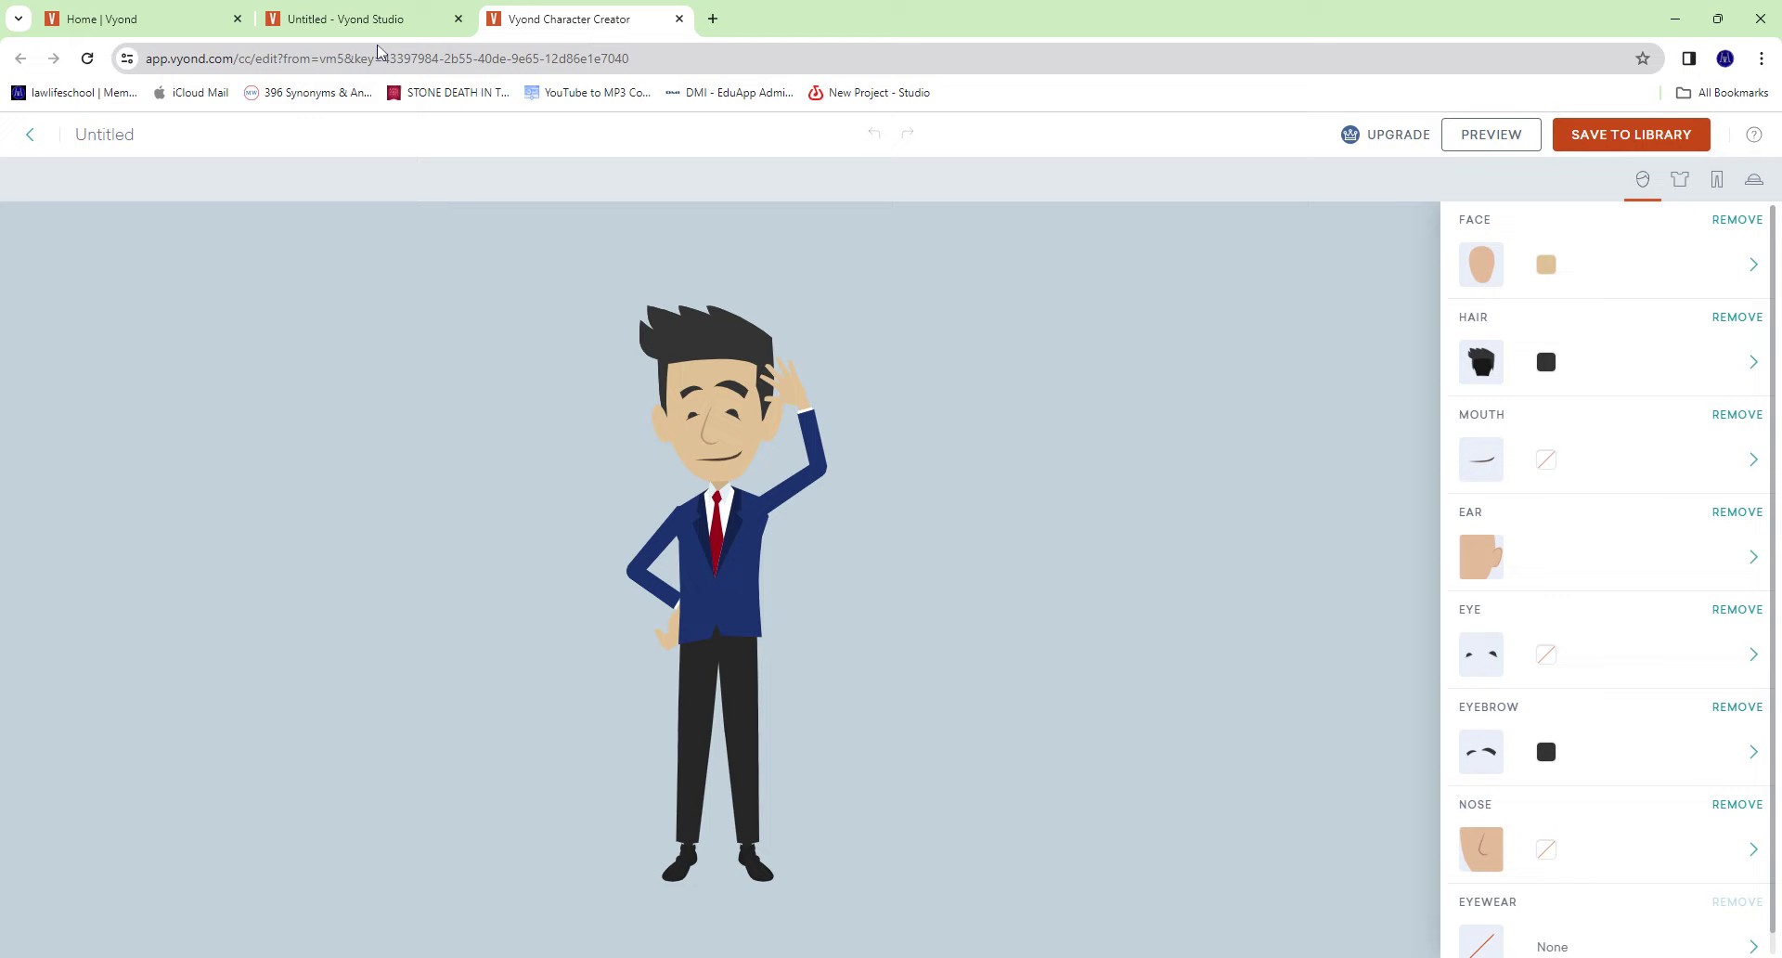
Set the character's skin to a medium grey from the Contemporary colour palette.
left_click(352, 20)
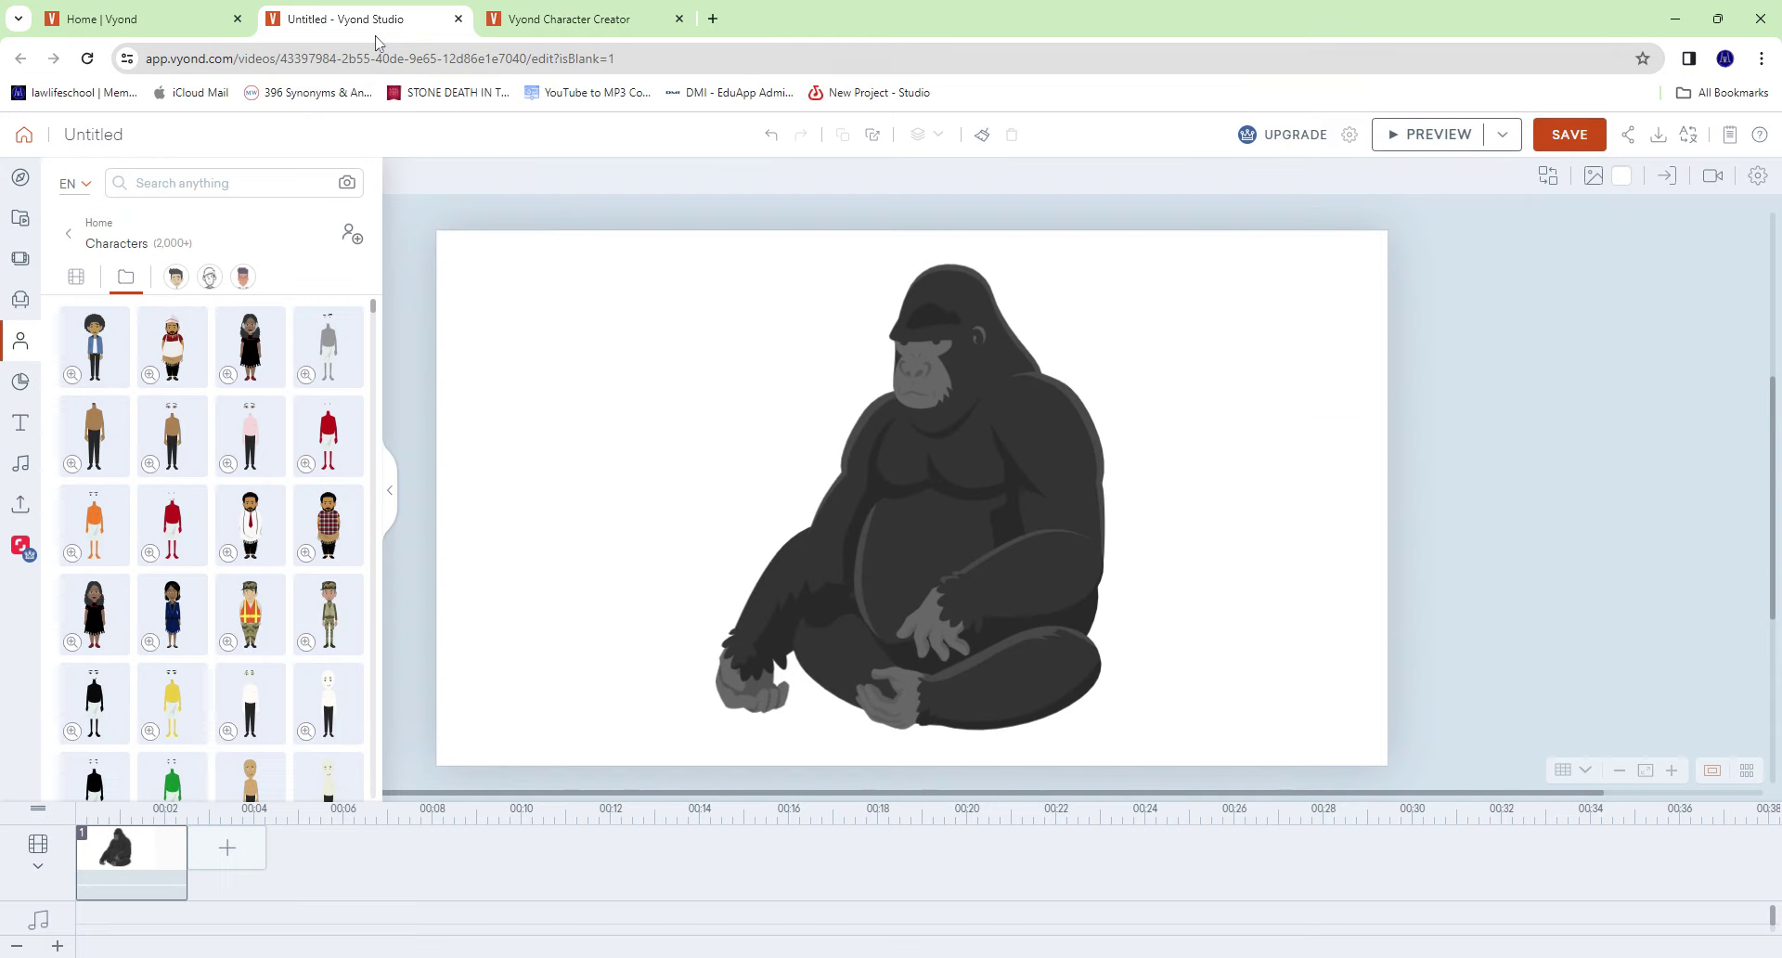
left_click(536, 20)
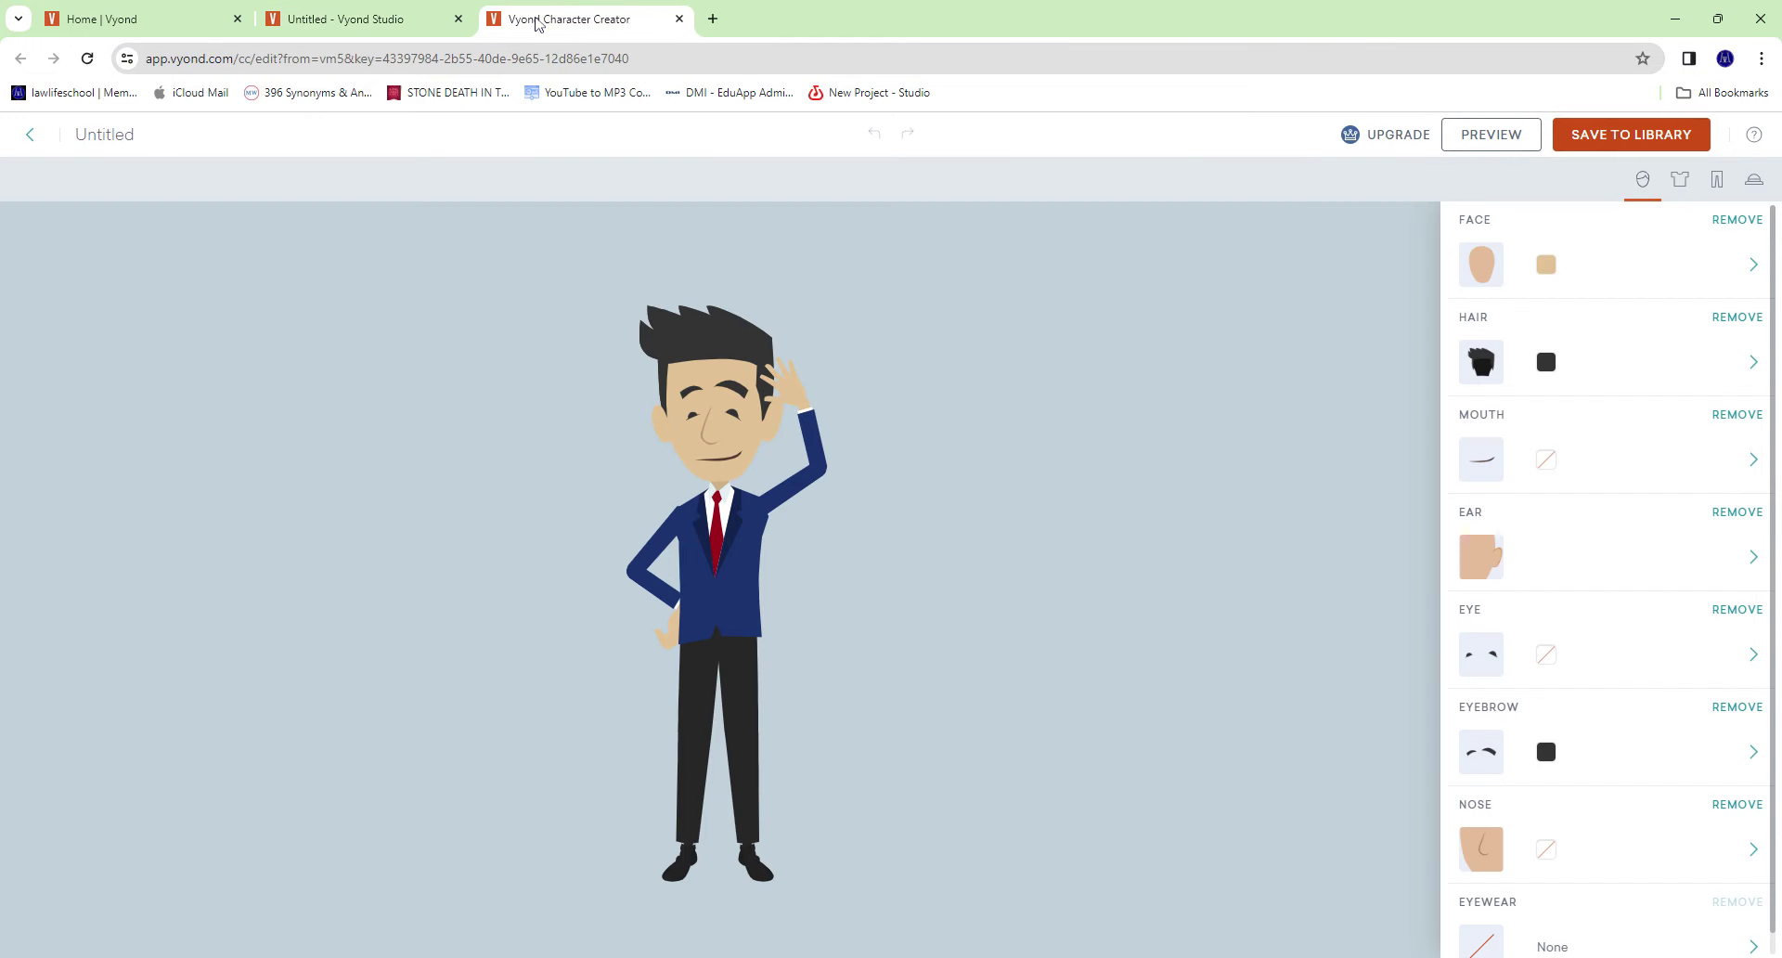
left_click(1559, 271)
left_click(1467, 222)
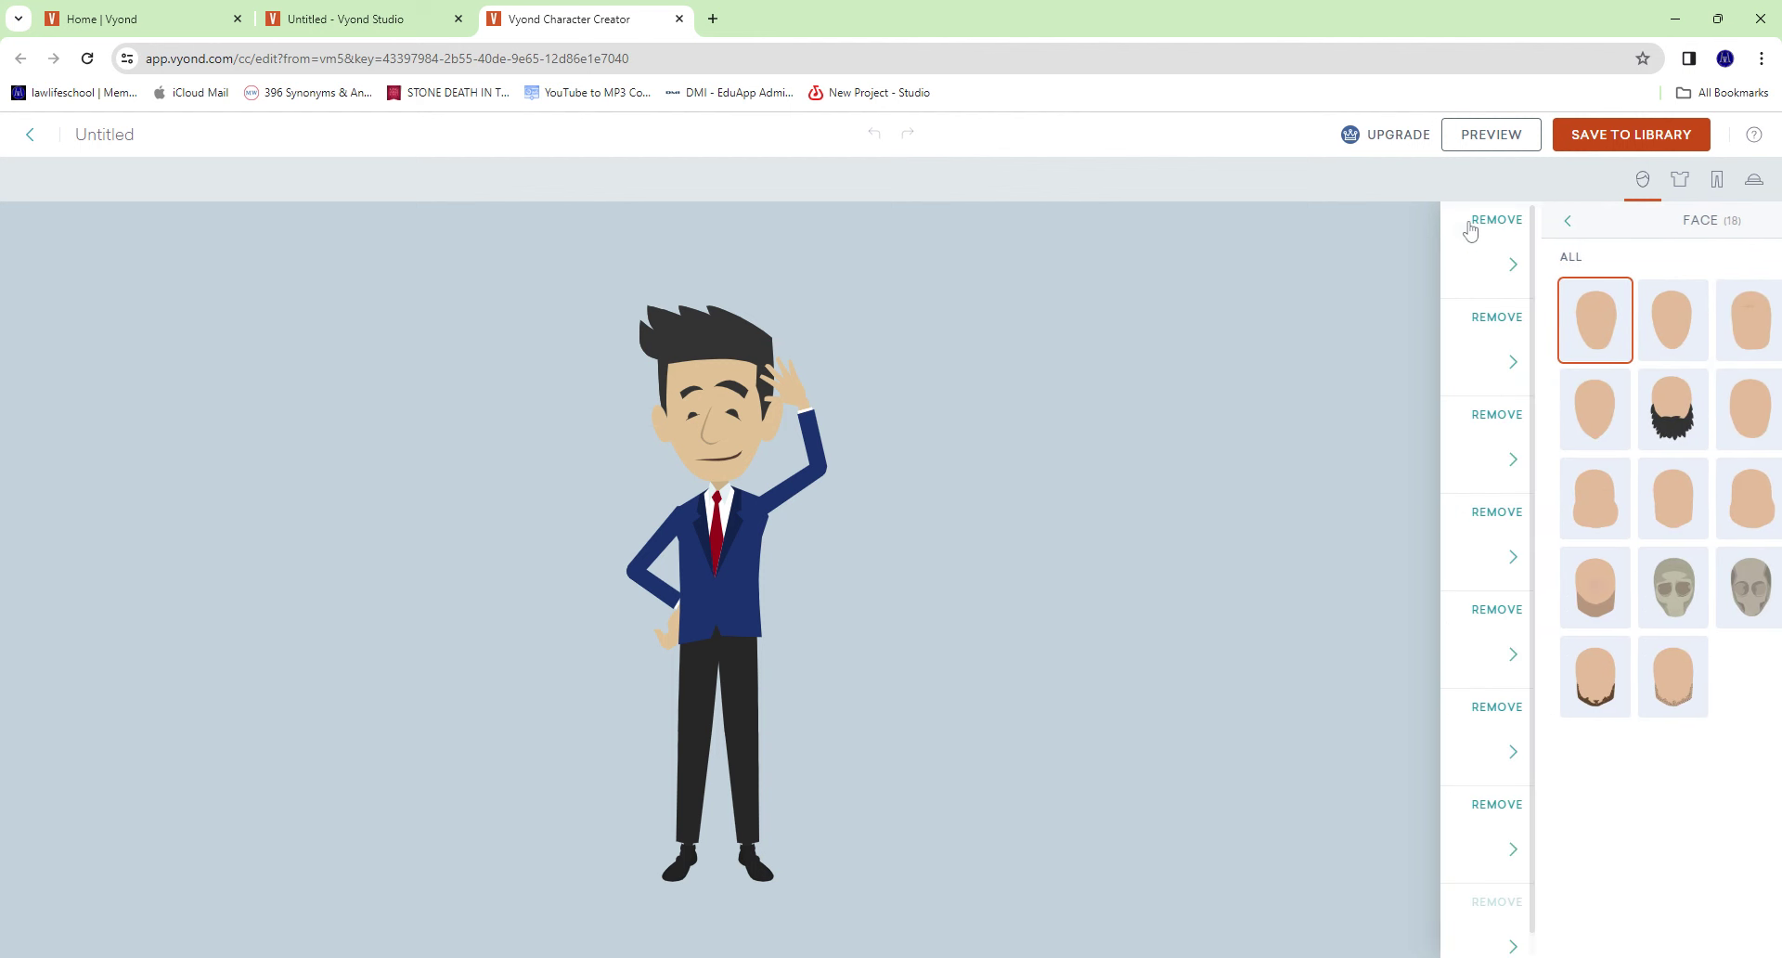
left_click(1546, 274)
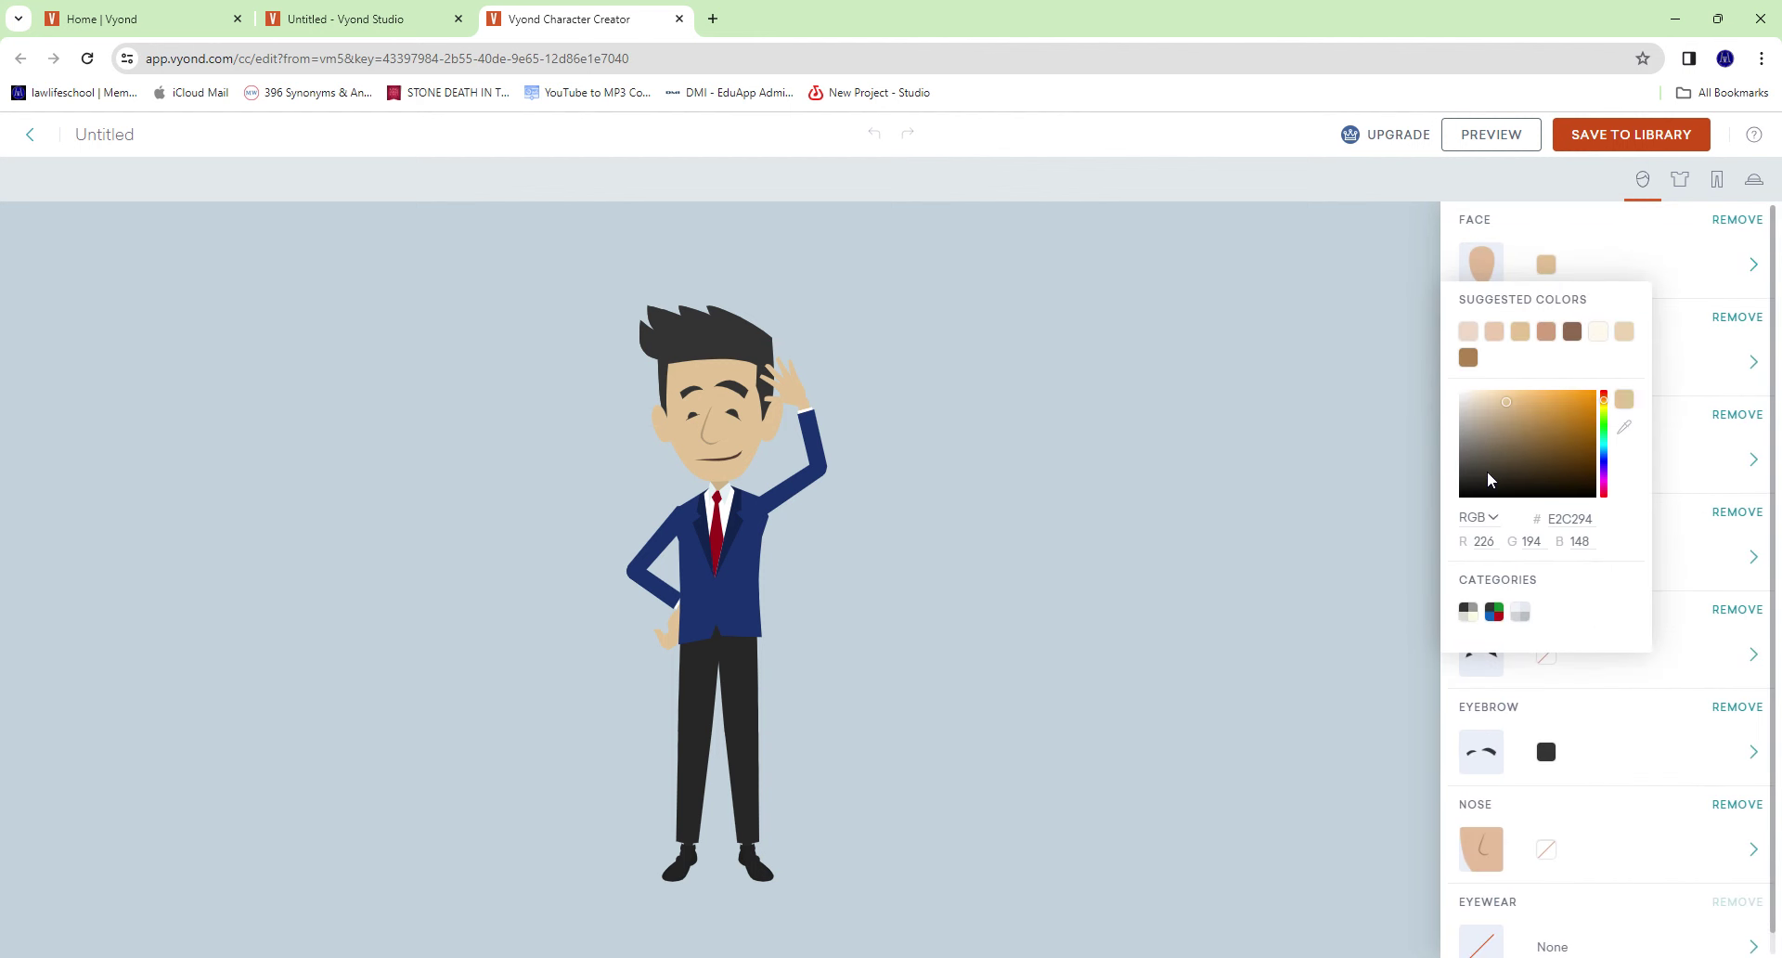
left_click(1487, 470)
left_click(1519, 613)
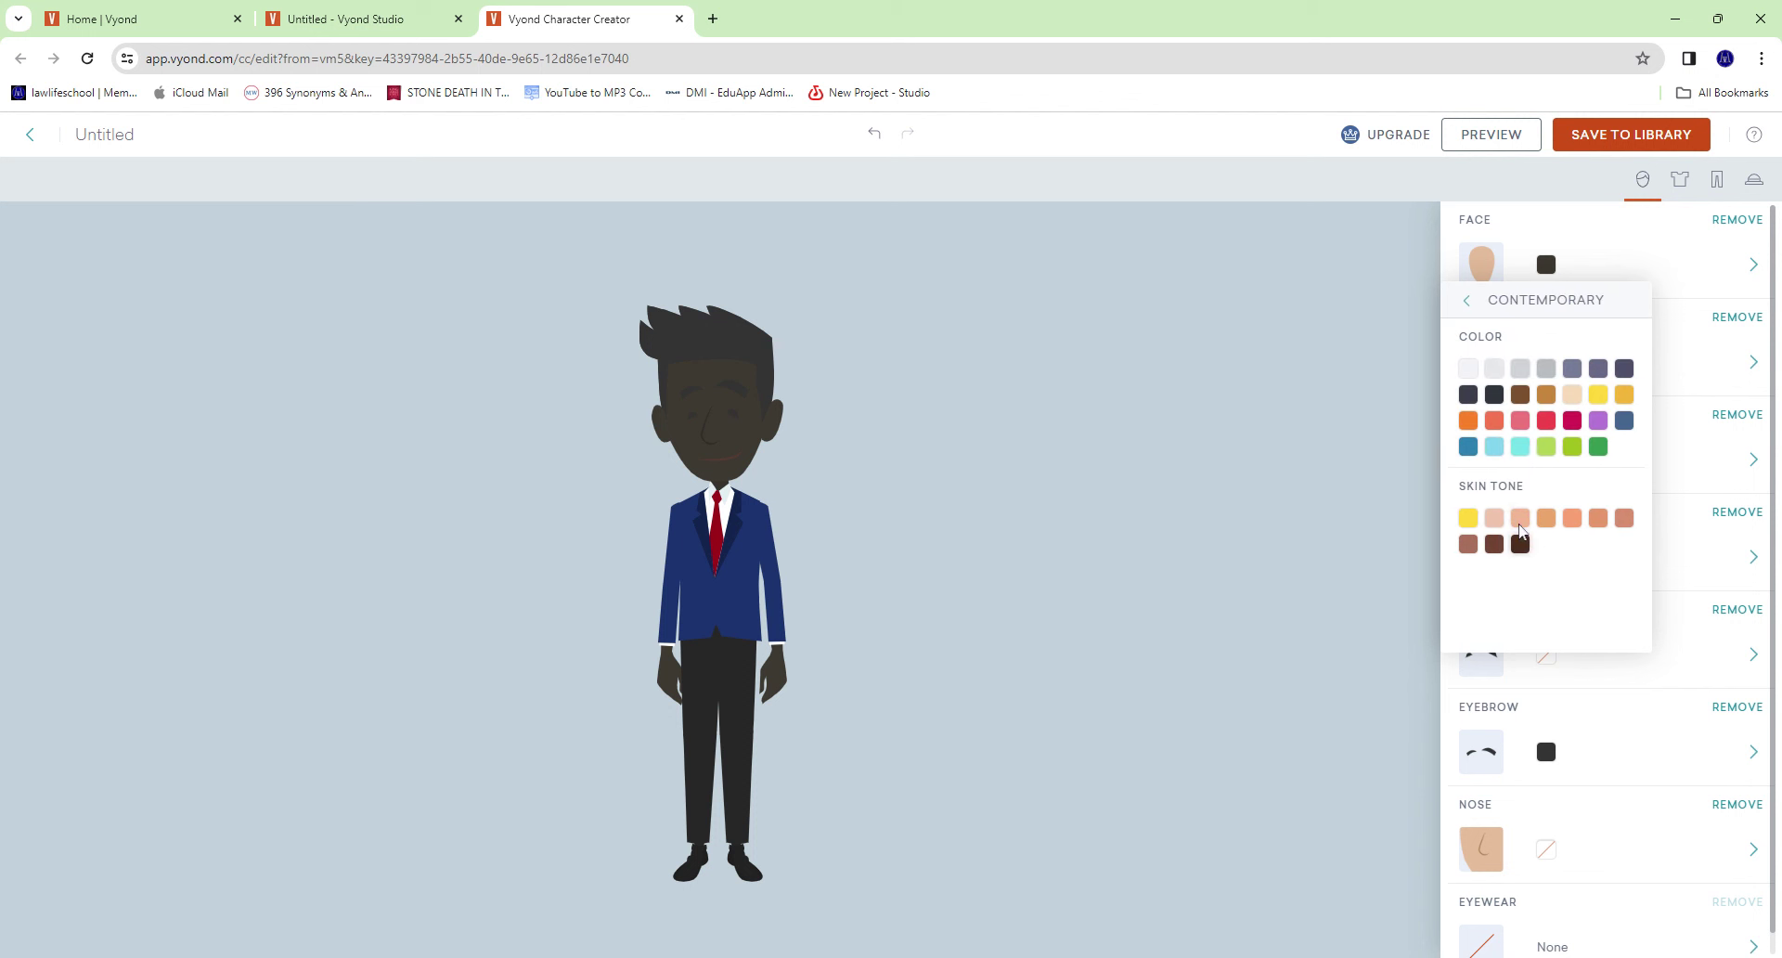
left_click(1544, 370)
left_click(1521, 374)
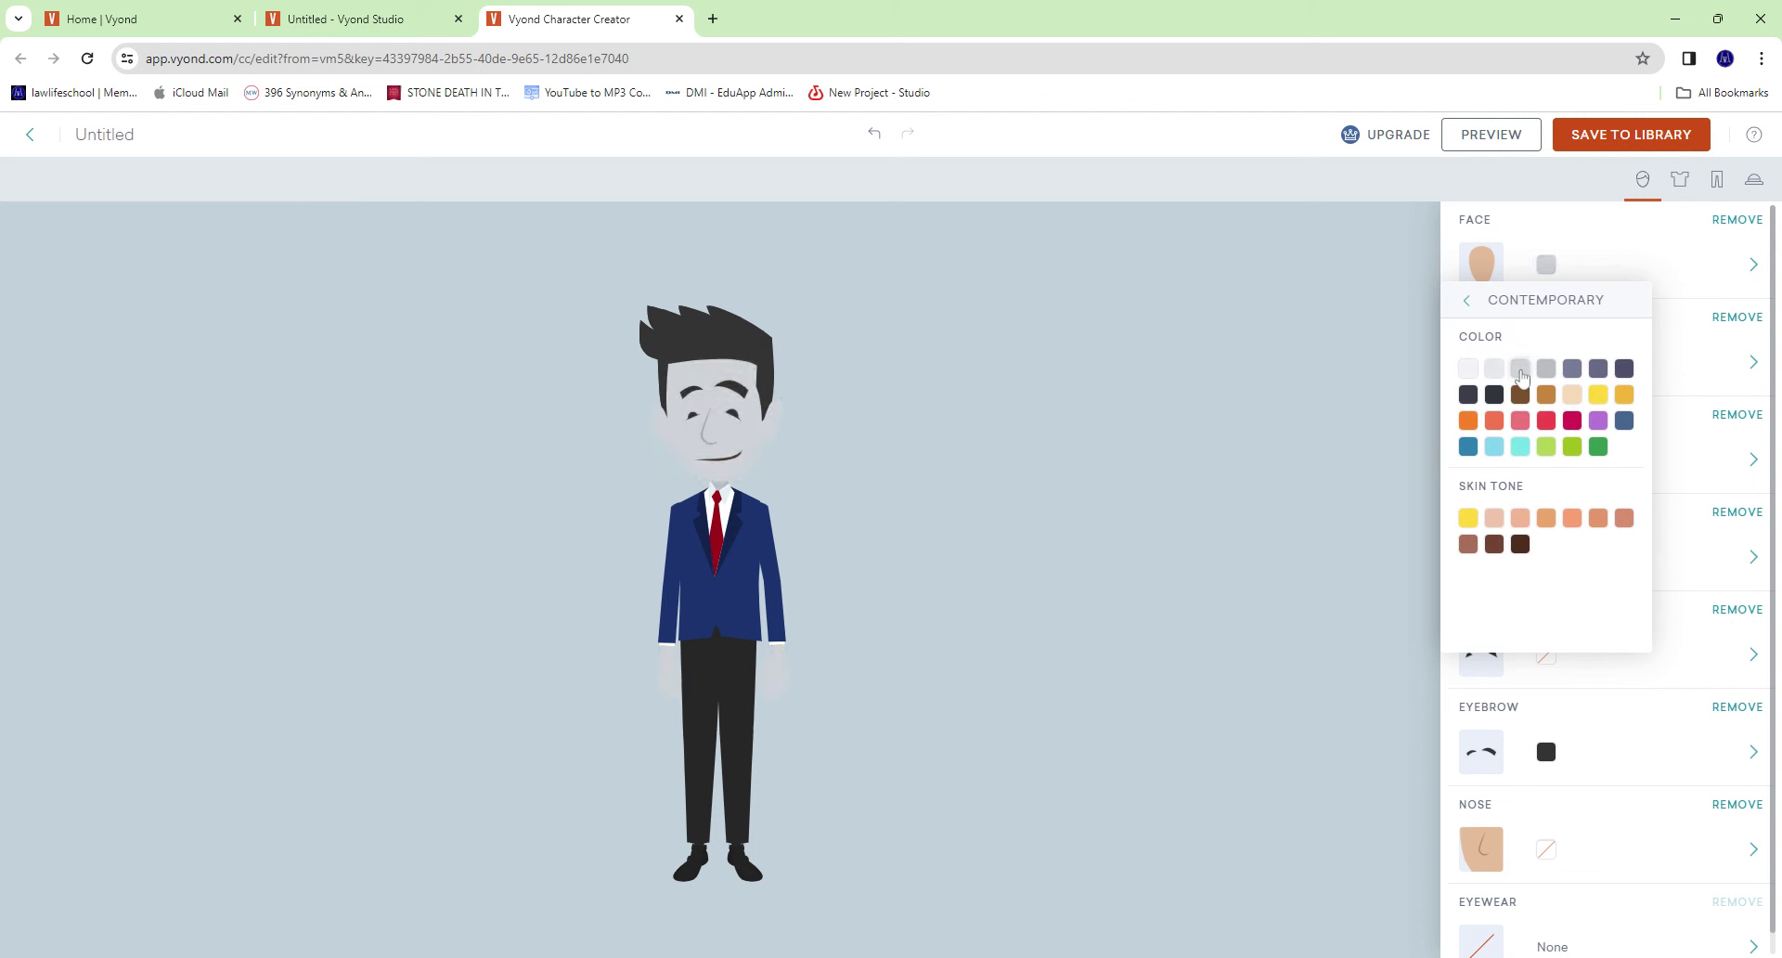
left_click(1545, 374)
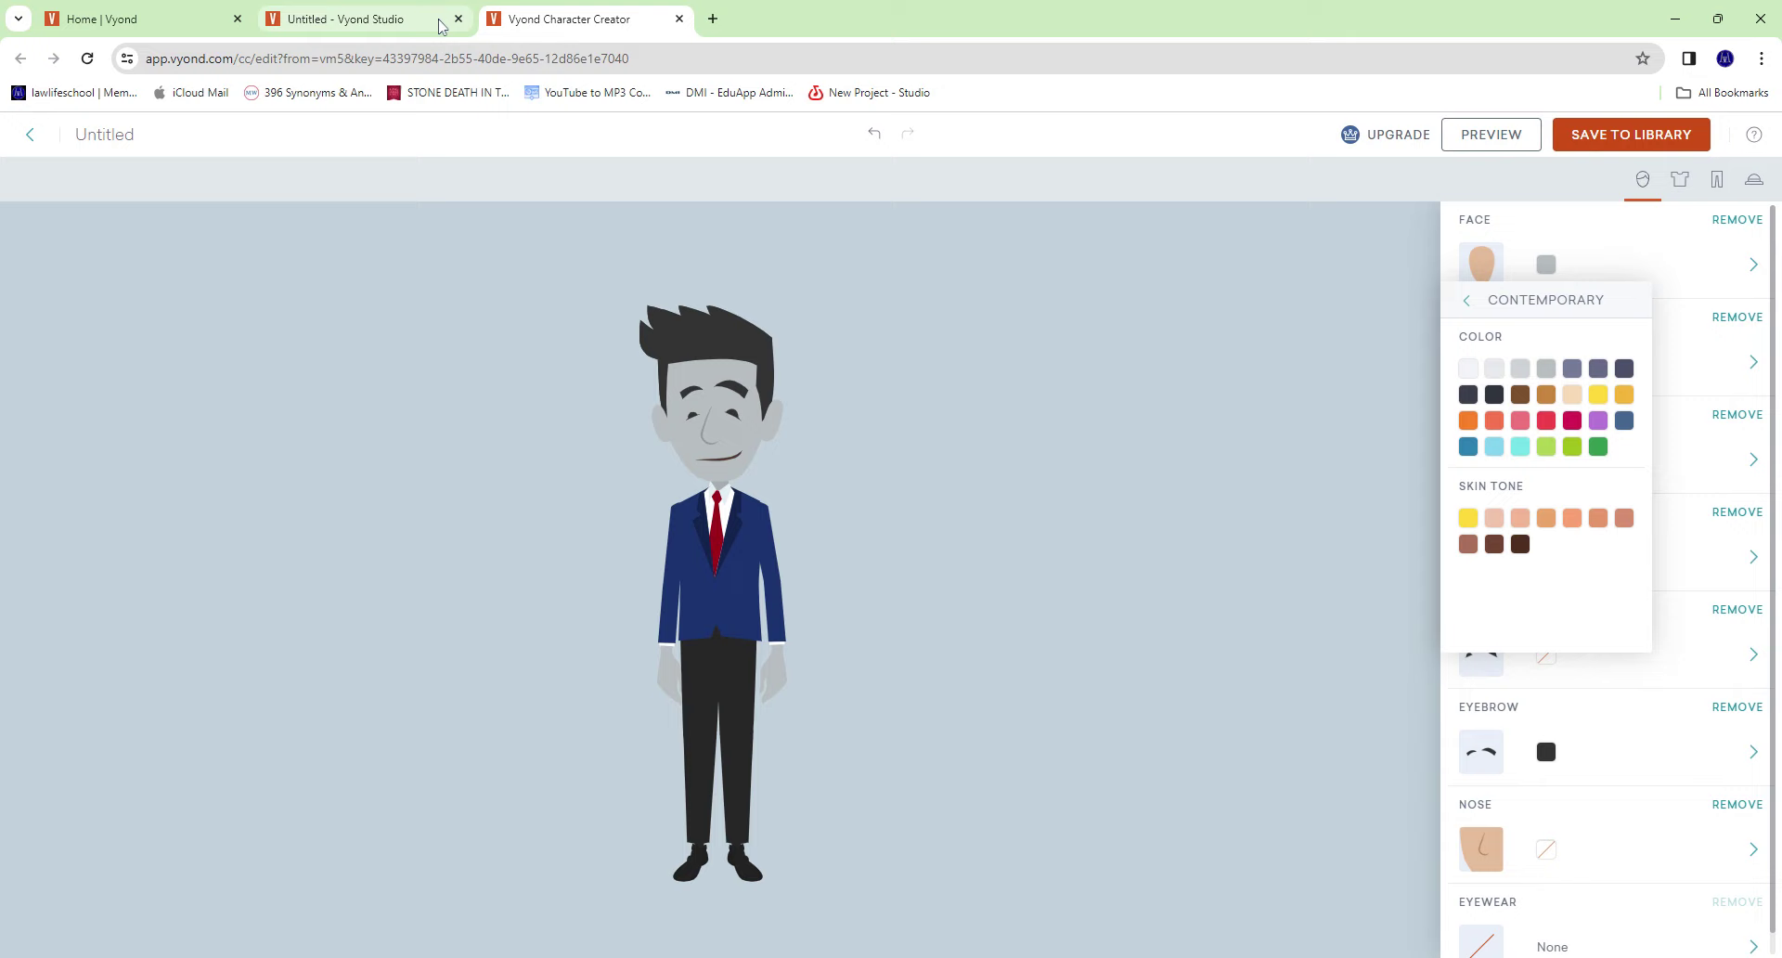
Fine-tune the skin grey to 84898A, comparing it against the gorilla in the studio.
left_click(376, 19)
left_click(640, 22)
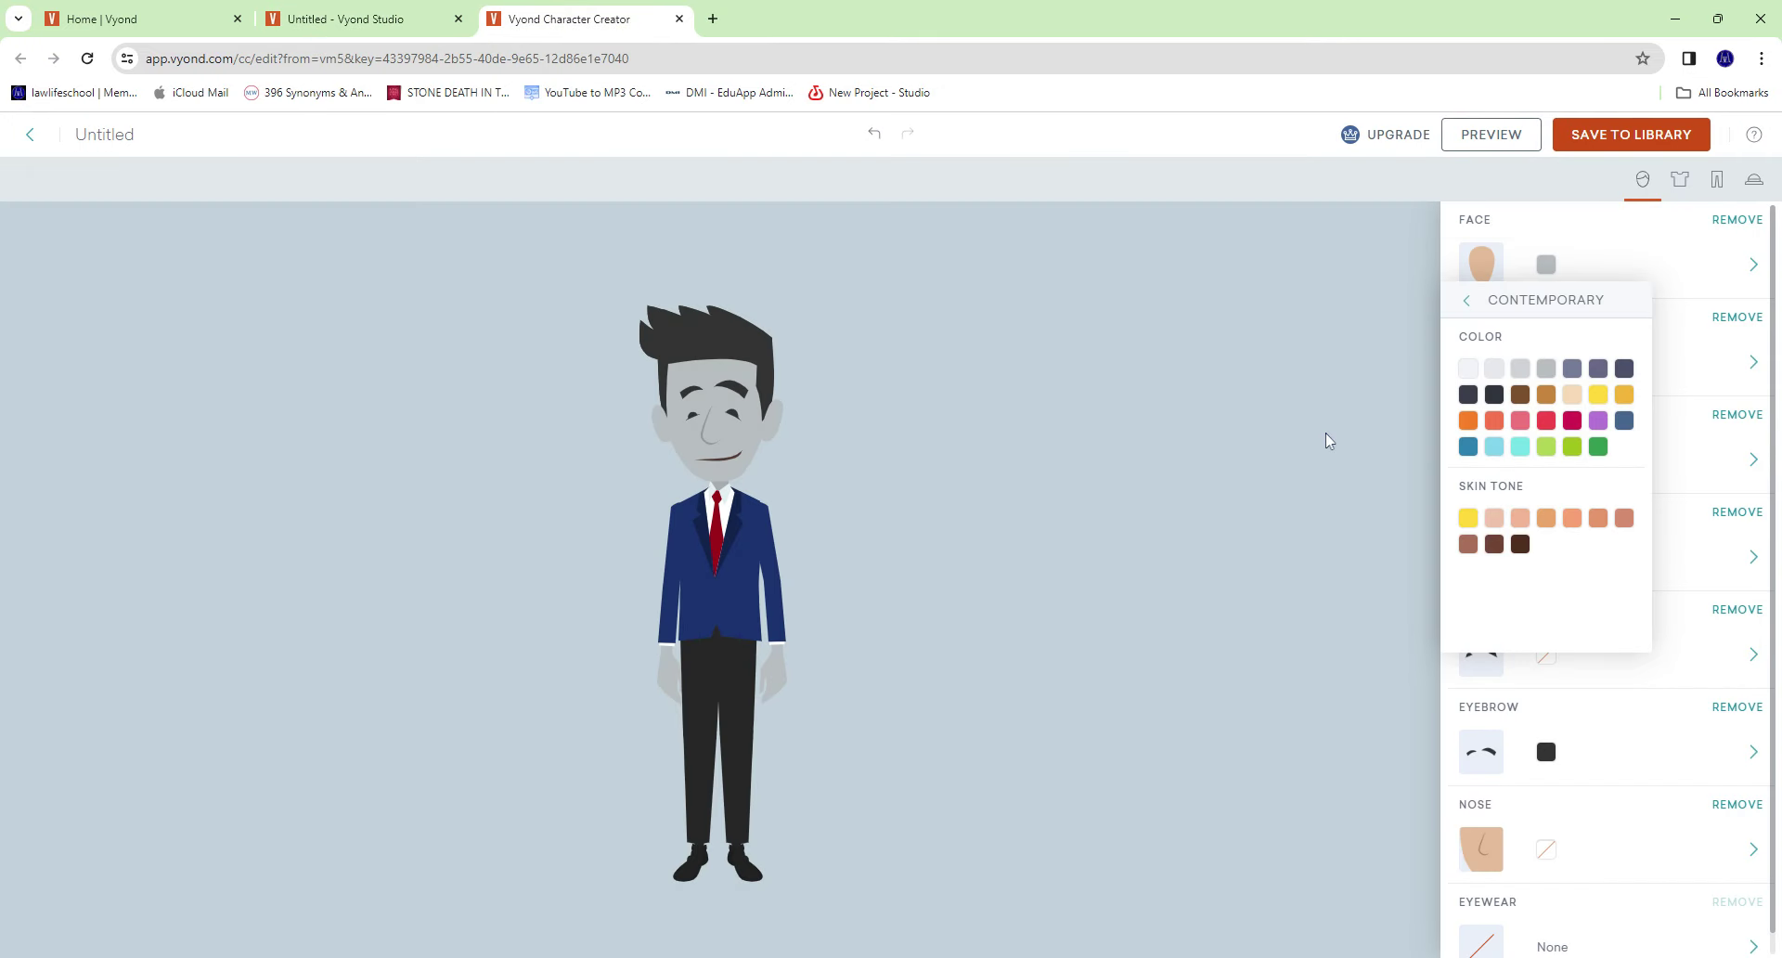
left_click(1588, 226)
left_click(1547, 266)
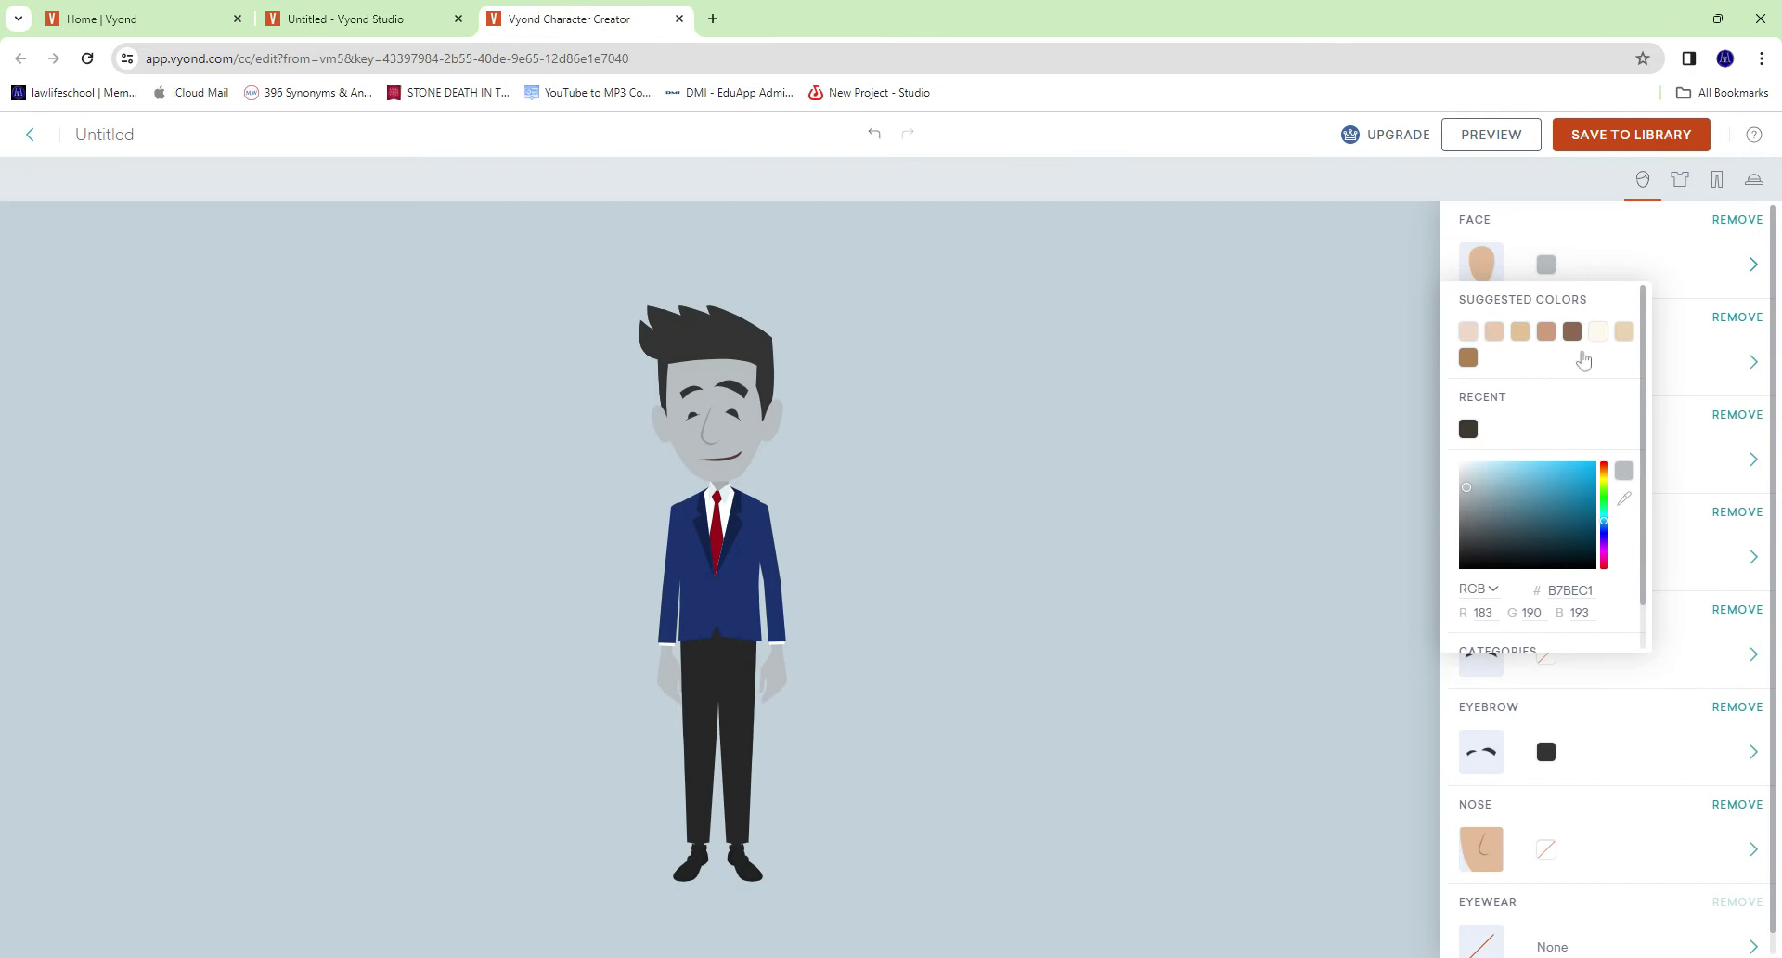
left_click(1466, 492)
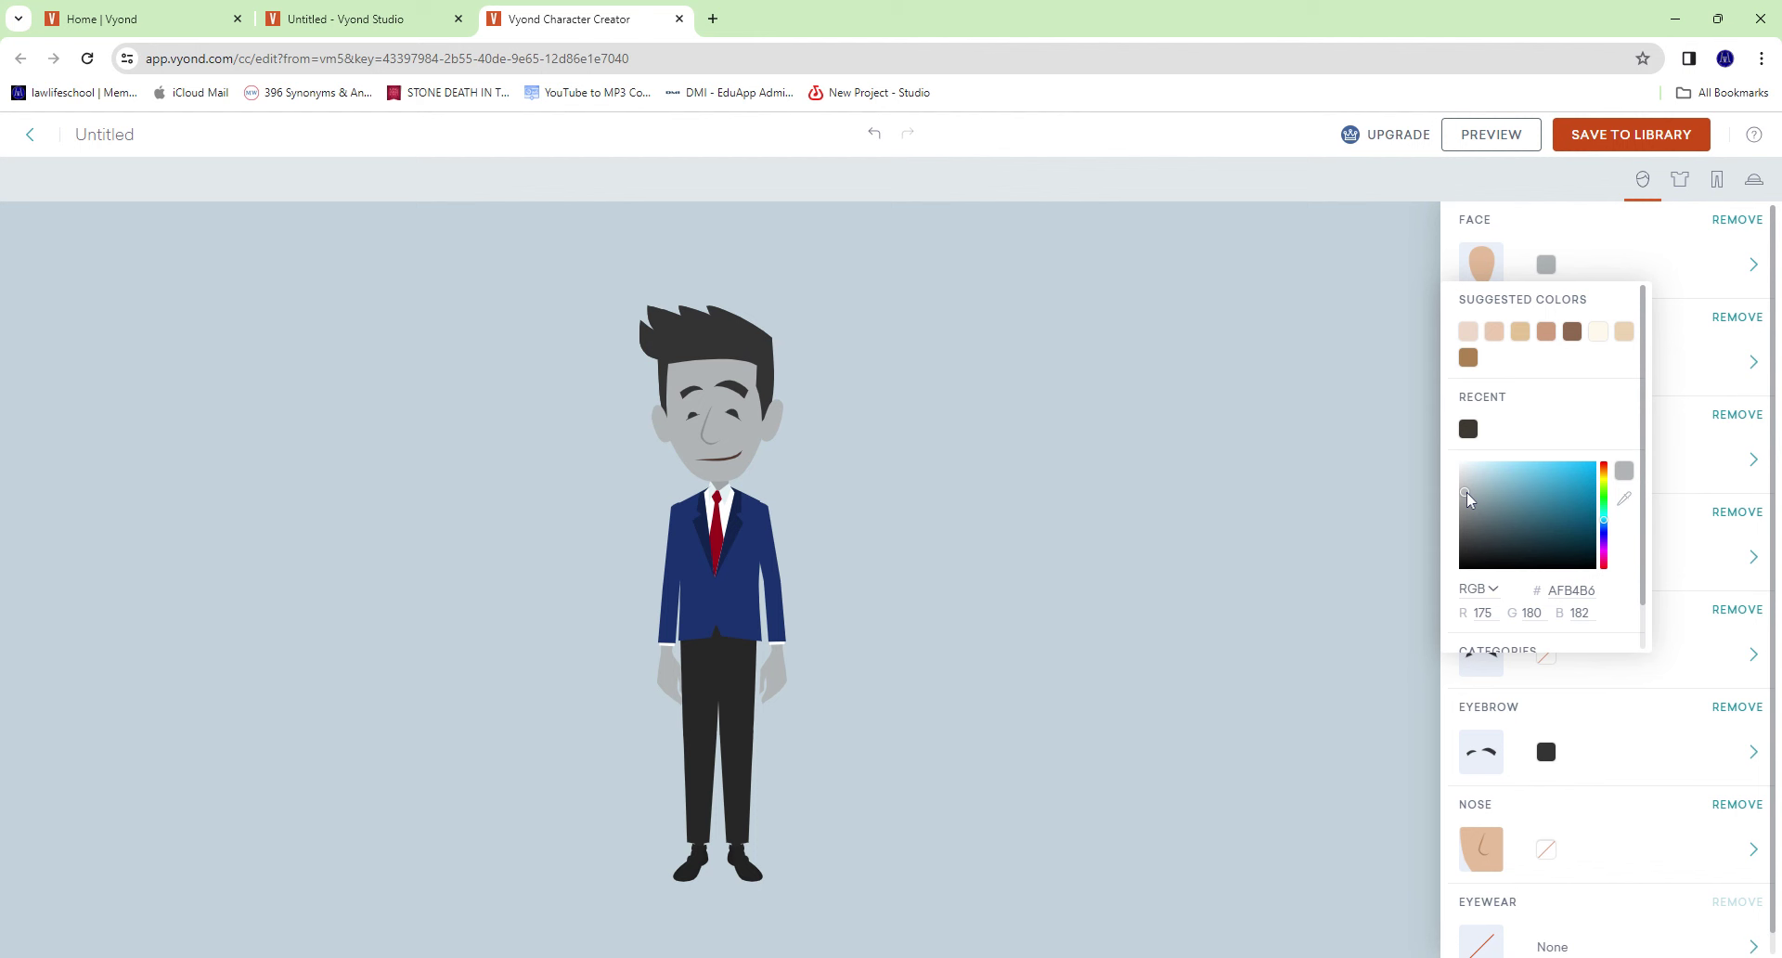
left_click_drag(1467, 493, 1467, 512)
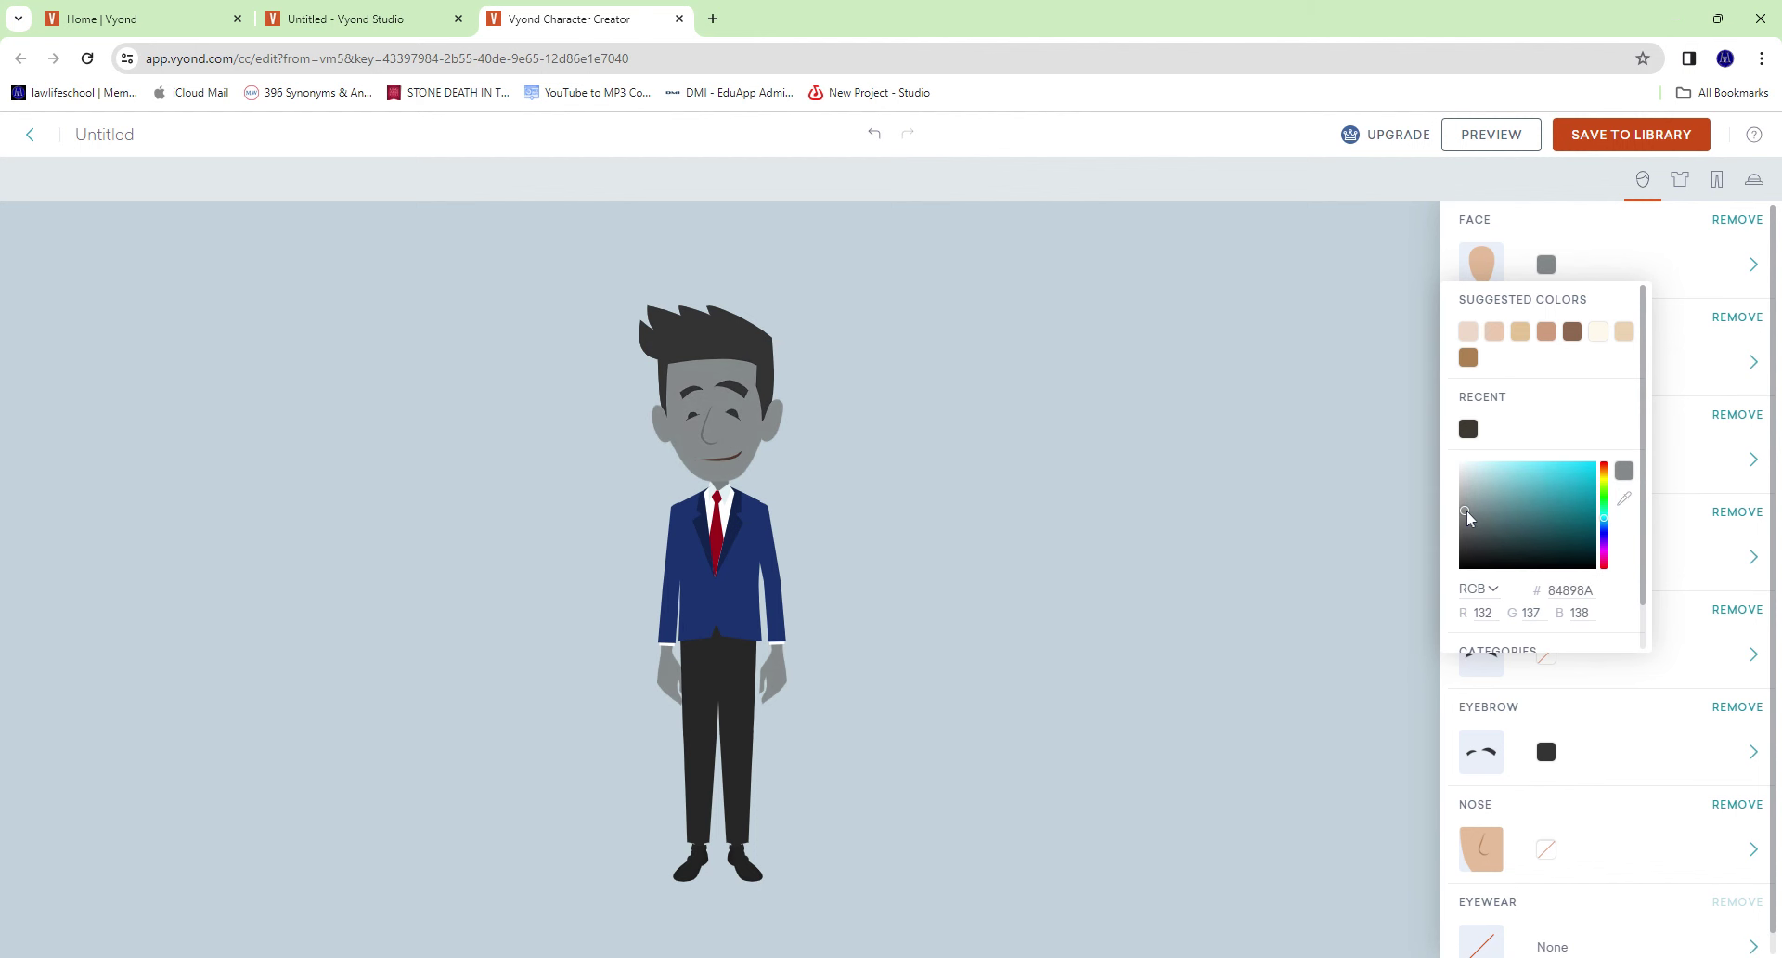
left_click(406, 24)
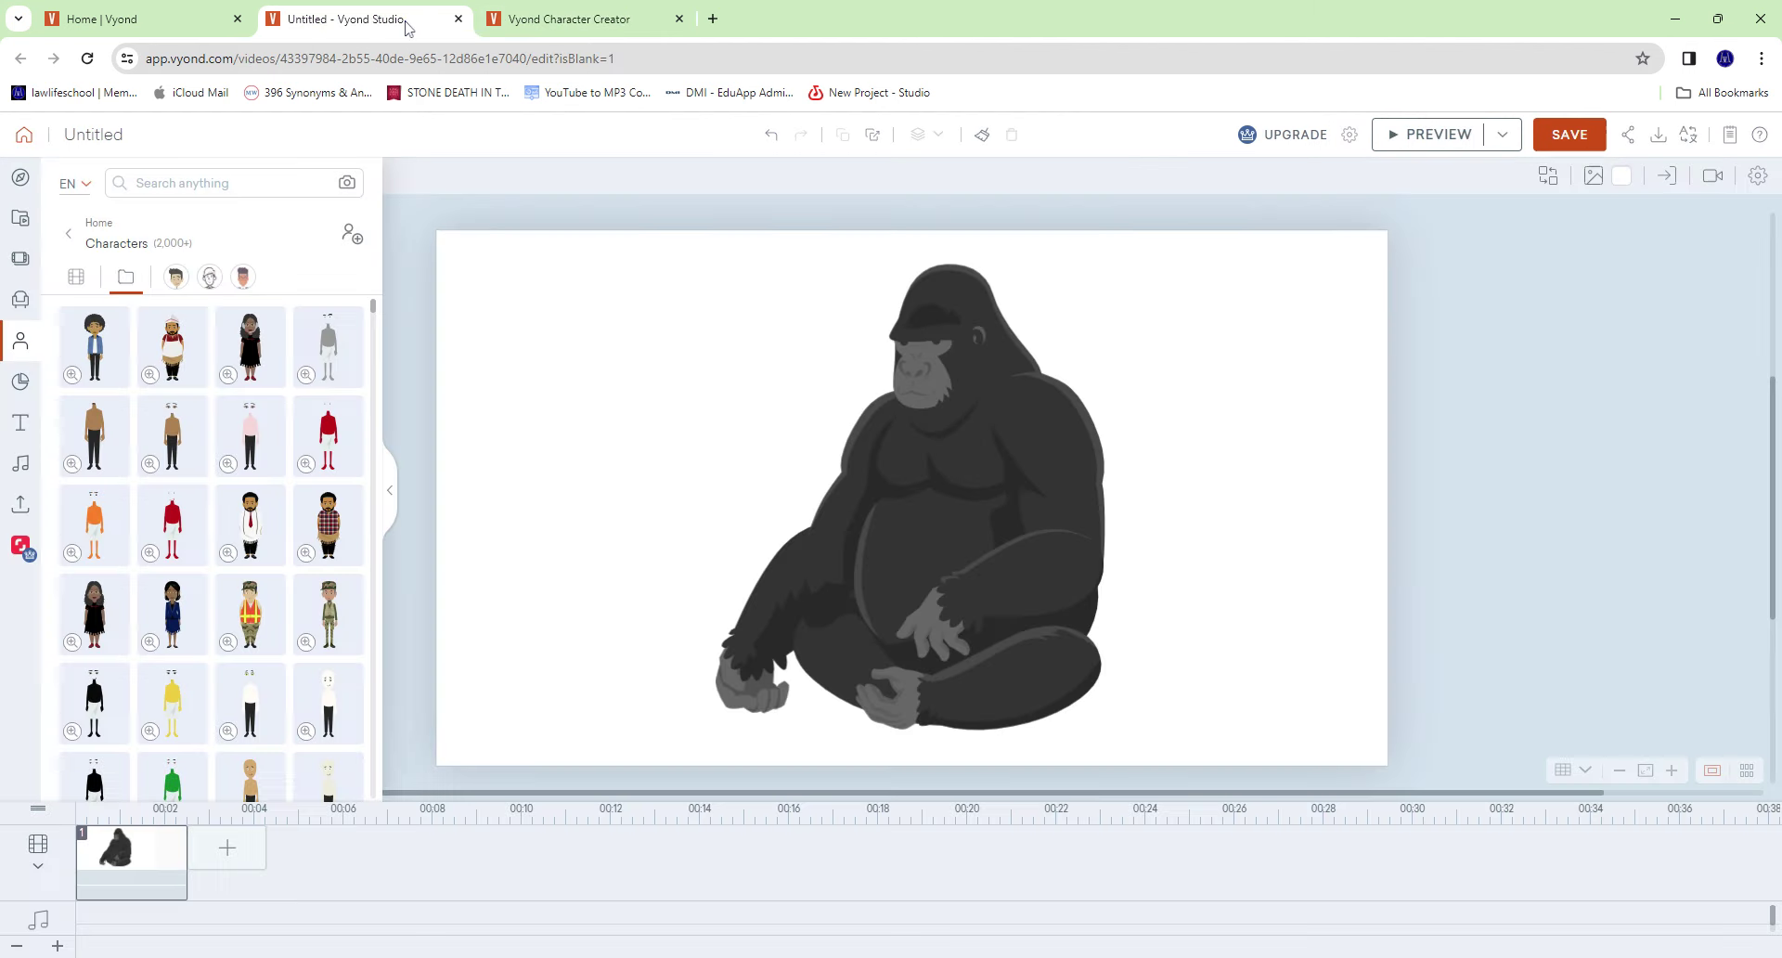
left_click(526, 19)
left_click(1582, 239)
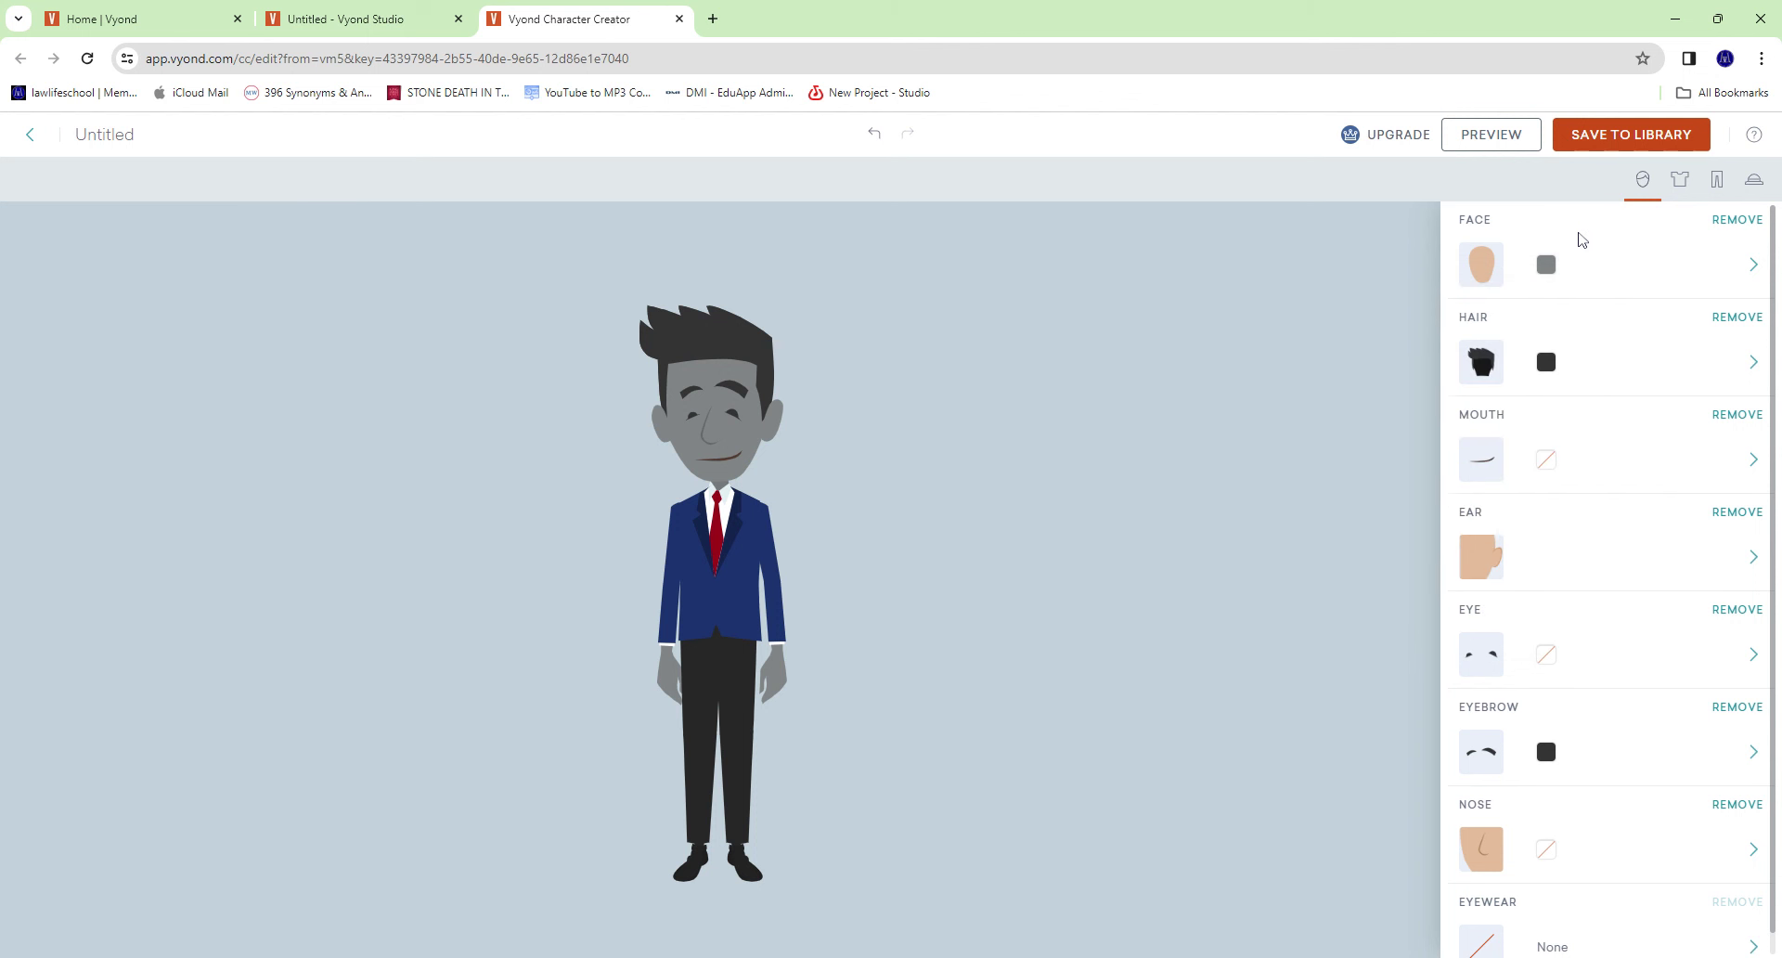
Remove the character's hair, eyes, ears, eyebrows and nose.
left_click(1736, 320)
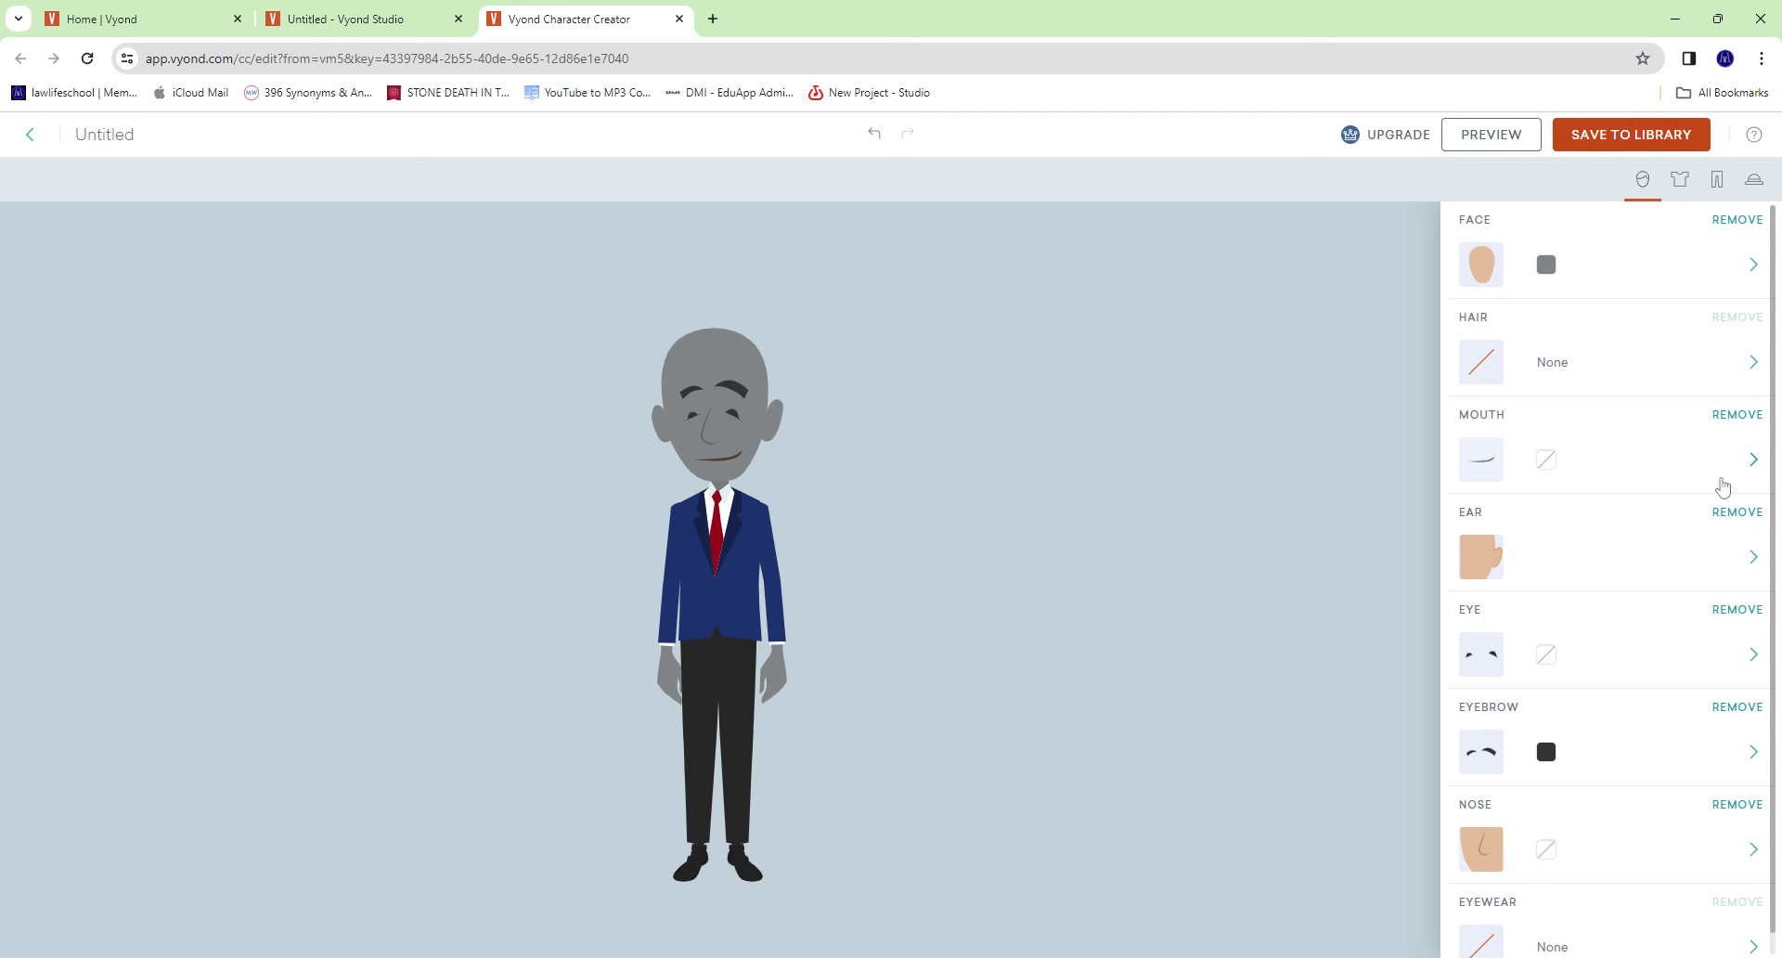
left_click(1745, 612)
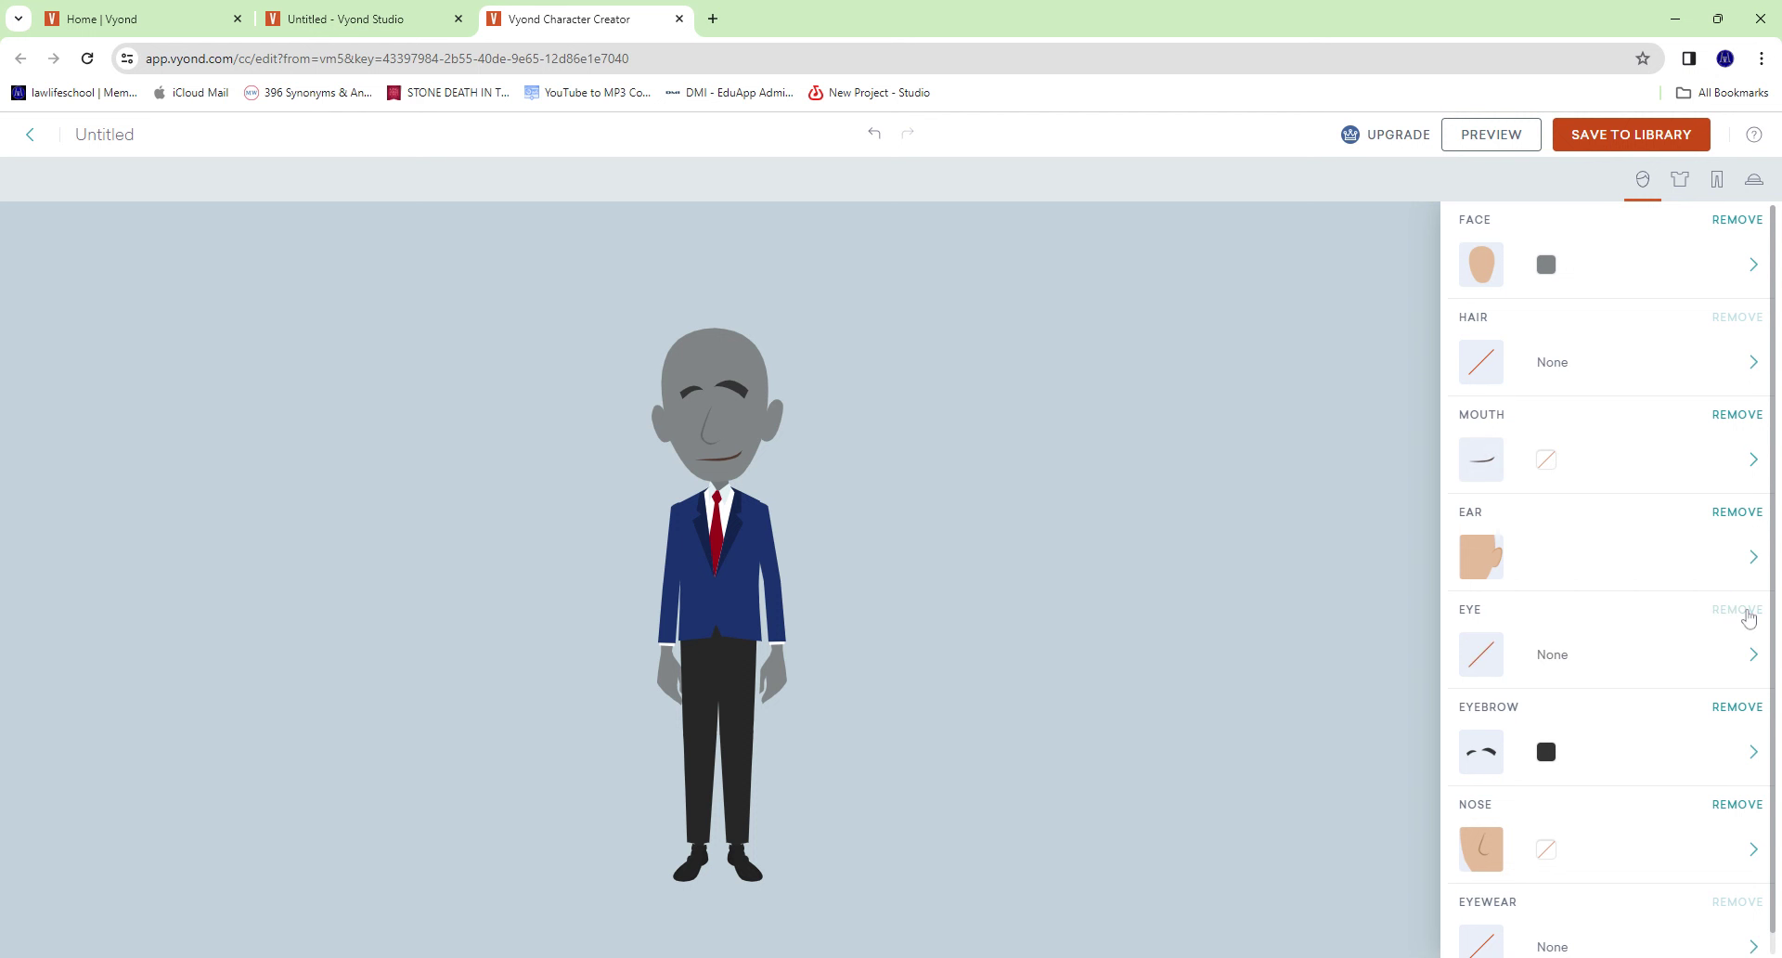
left_click(1740, 514)
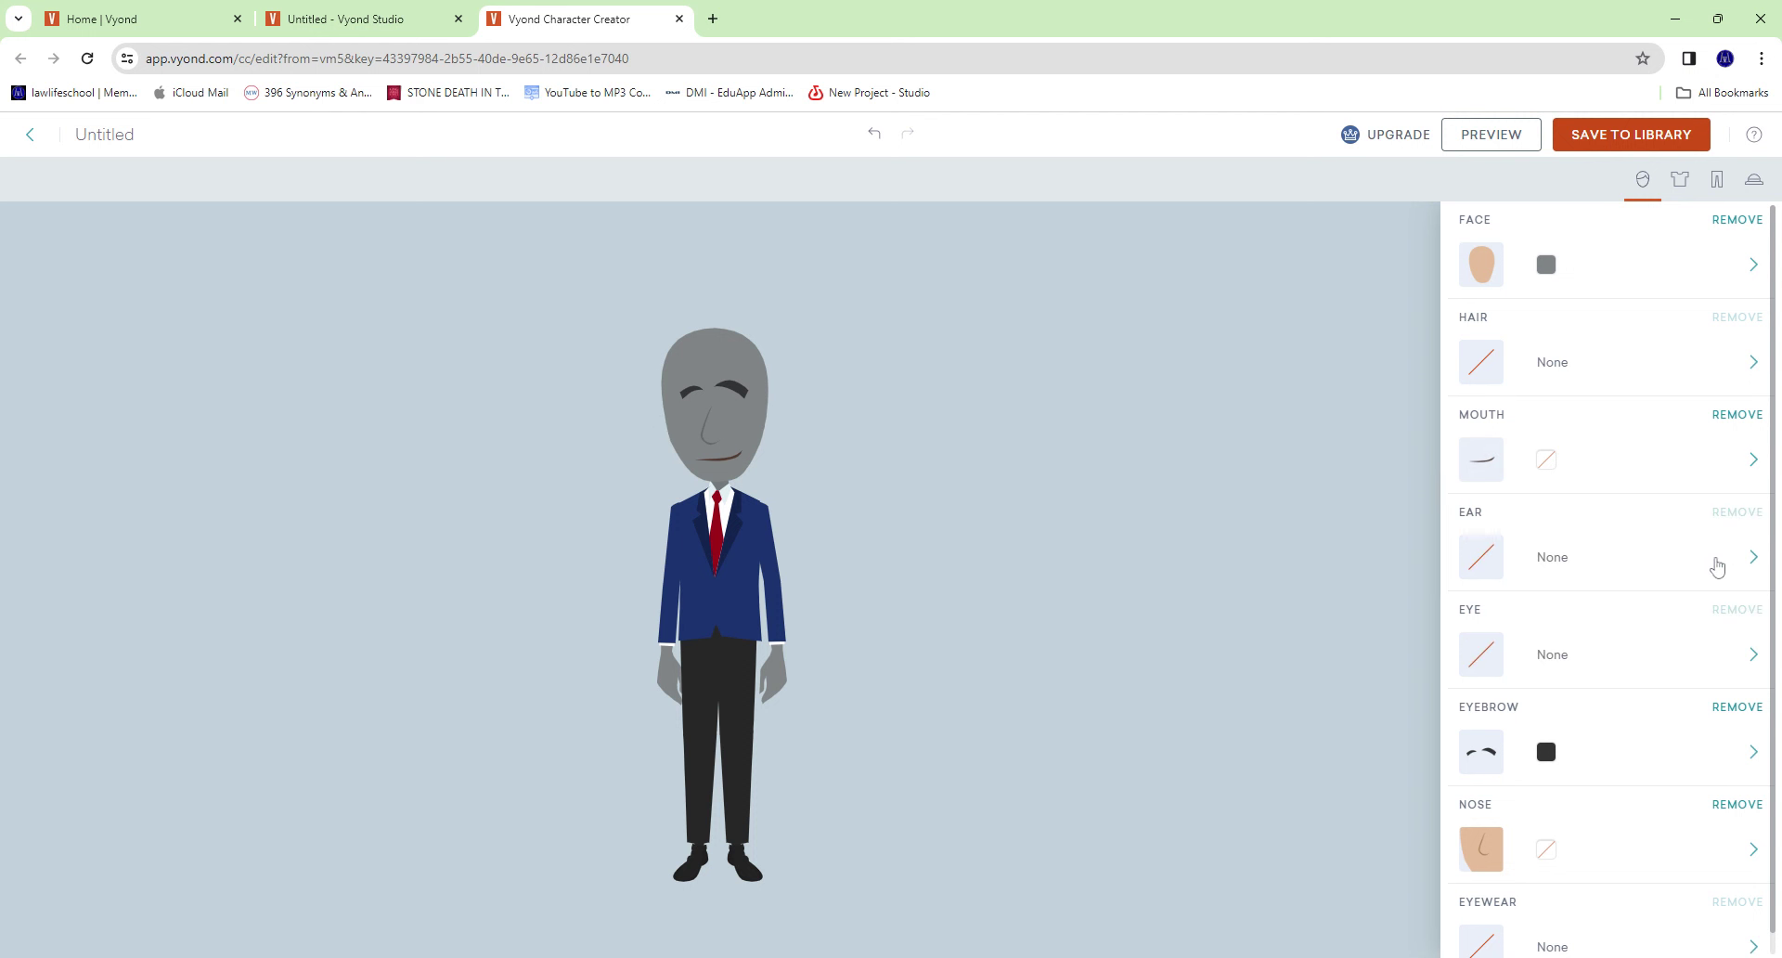
left_click(1749, 709)
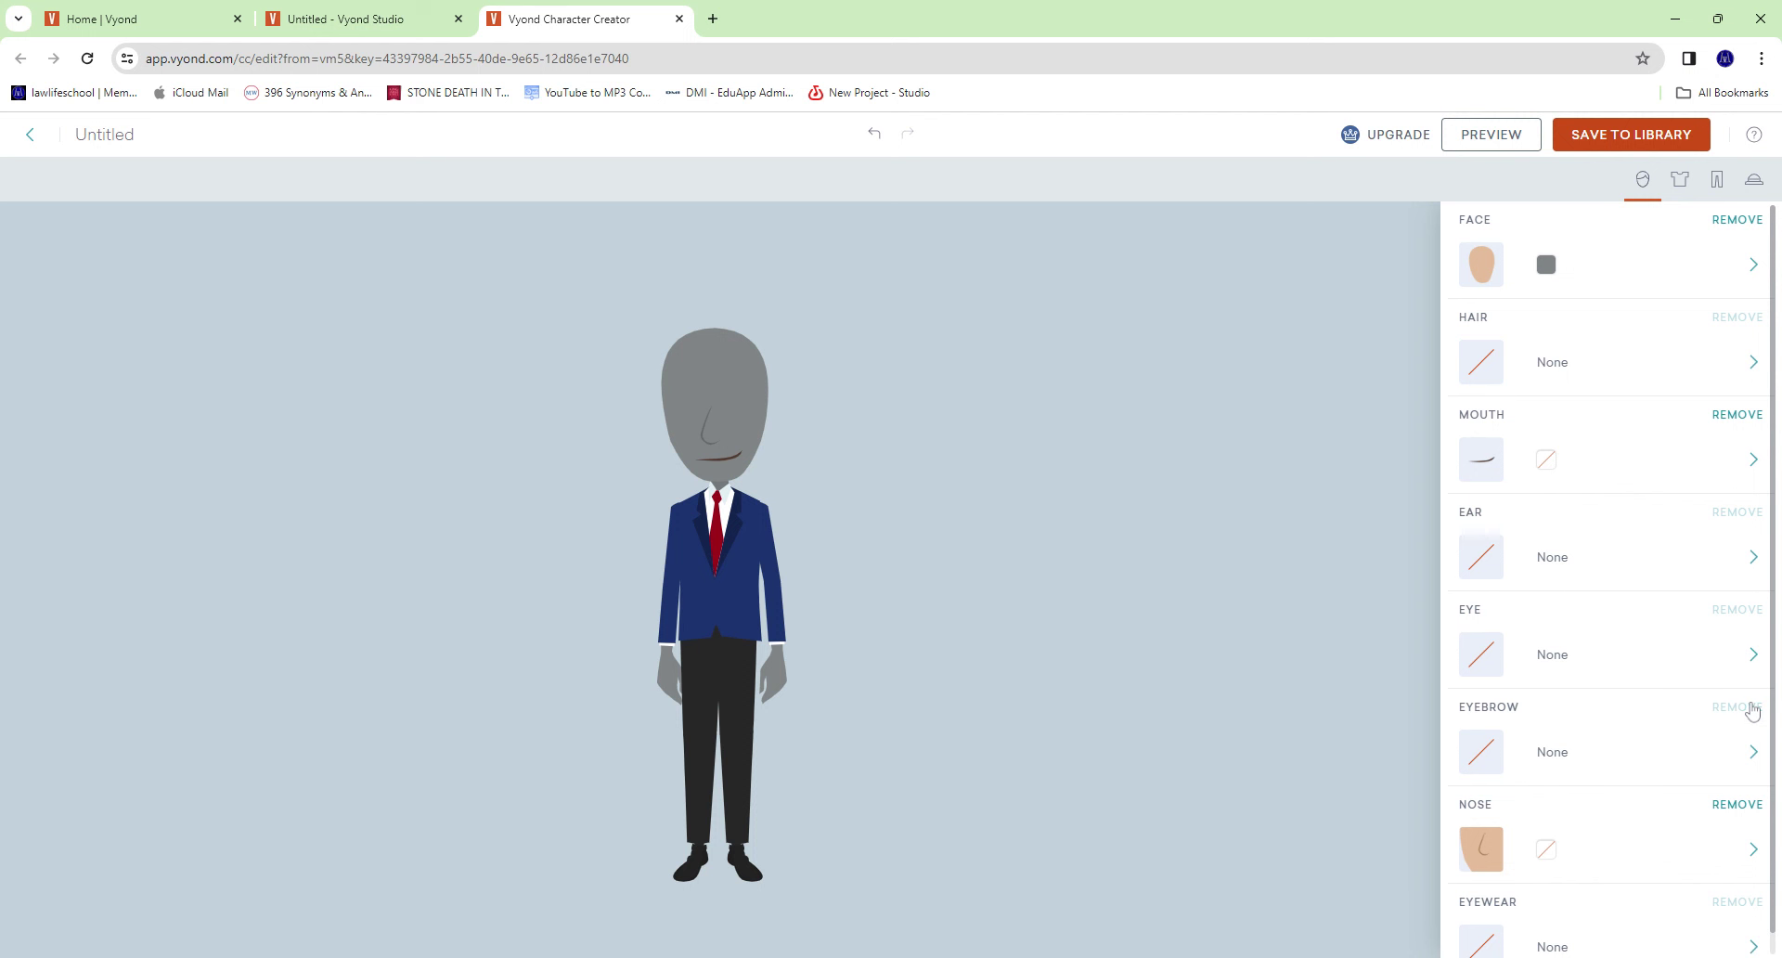
left_click(1743, 804)
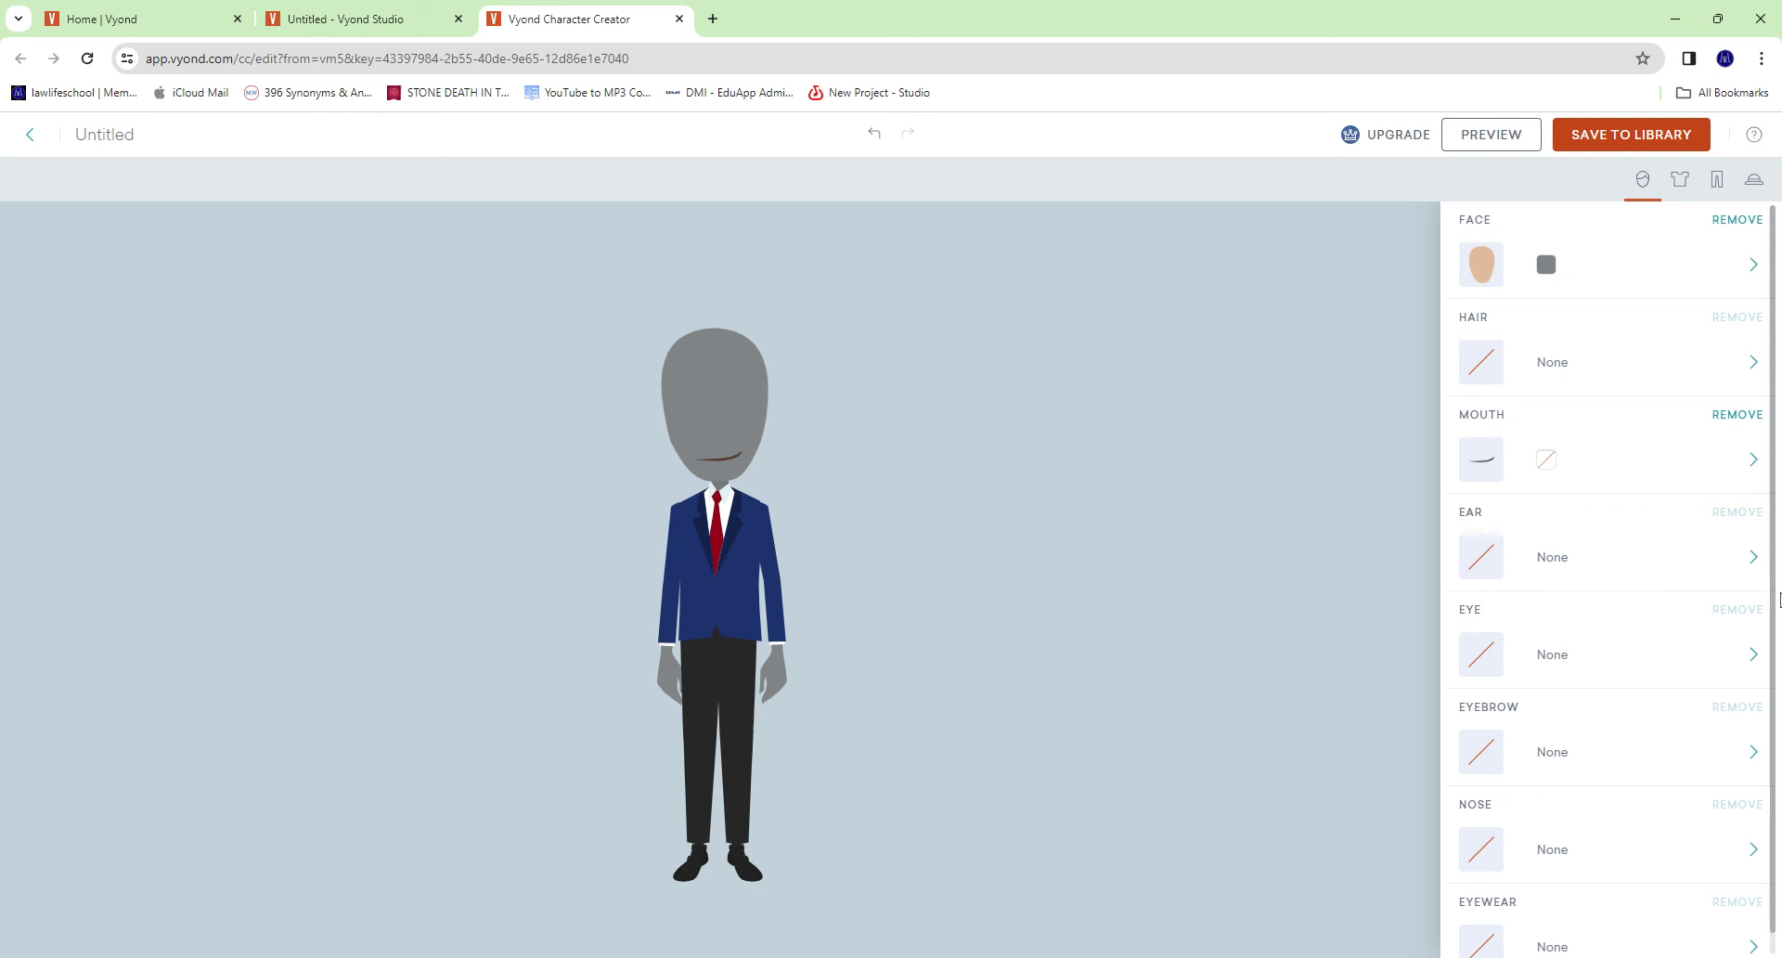
Give the character the small smirking mouth from the top-right mouth tile.
scroll(1776, 594, "down", 1)
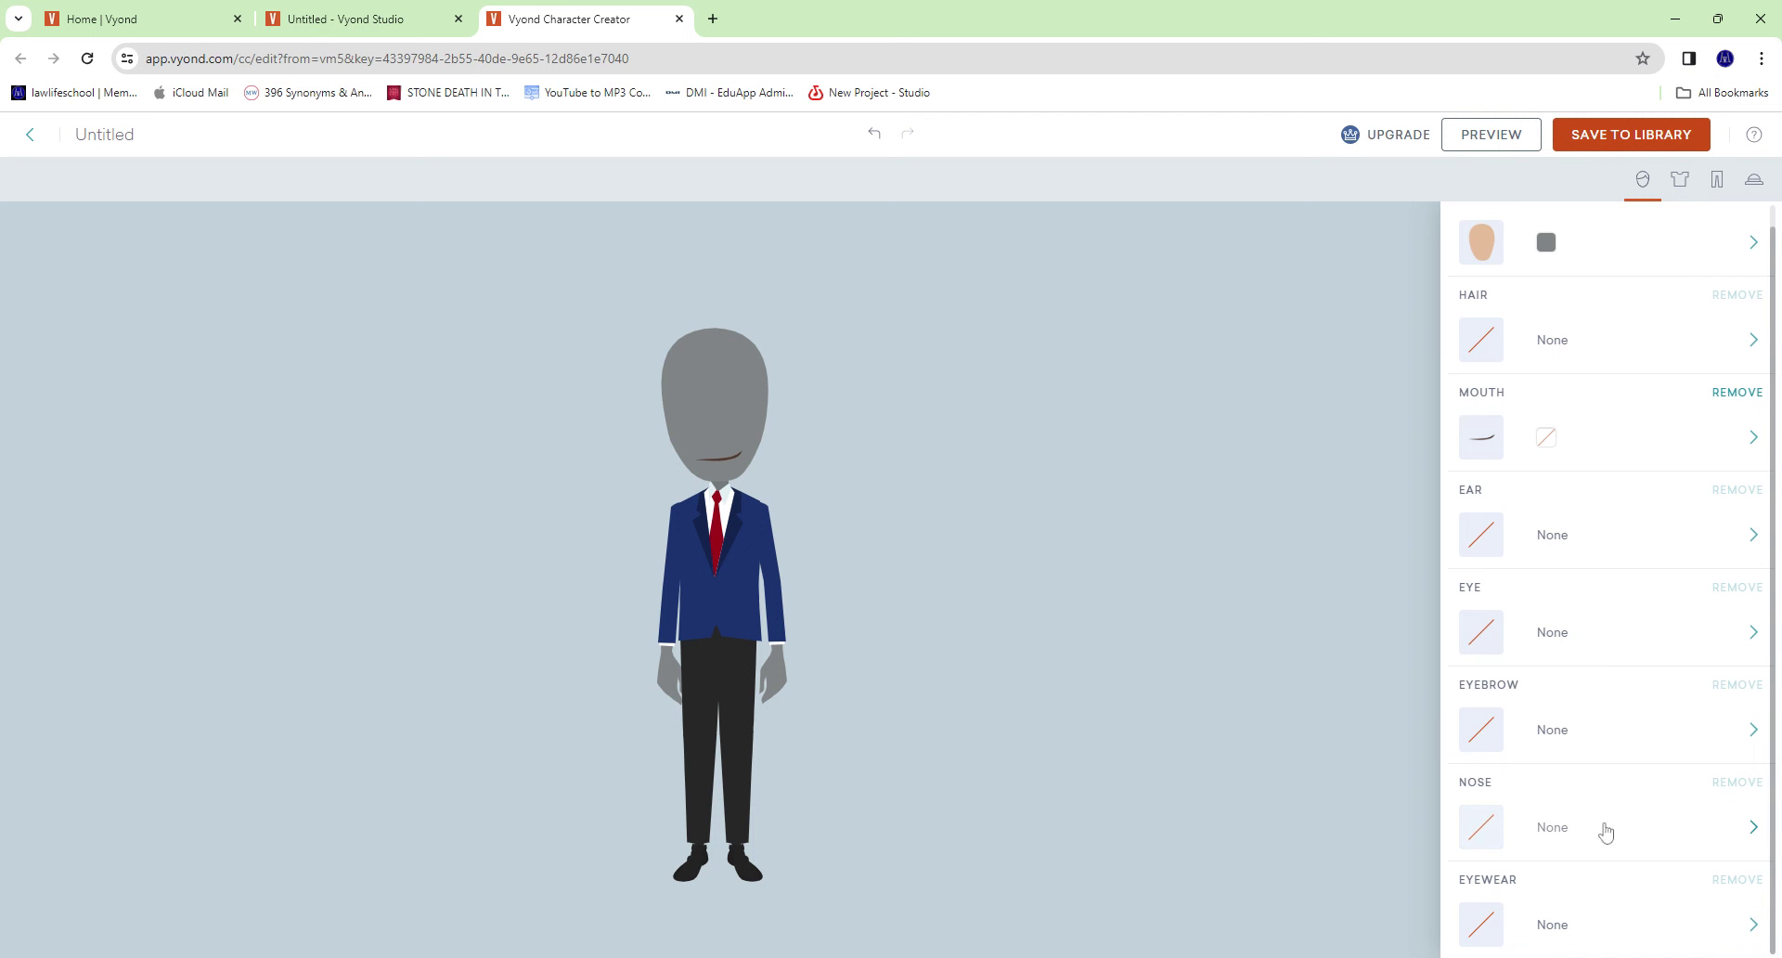
left_click(1614, 449)
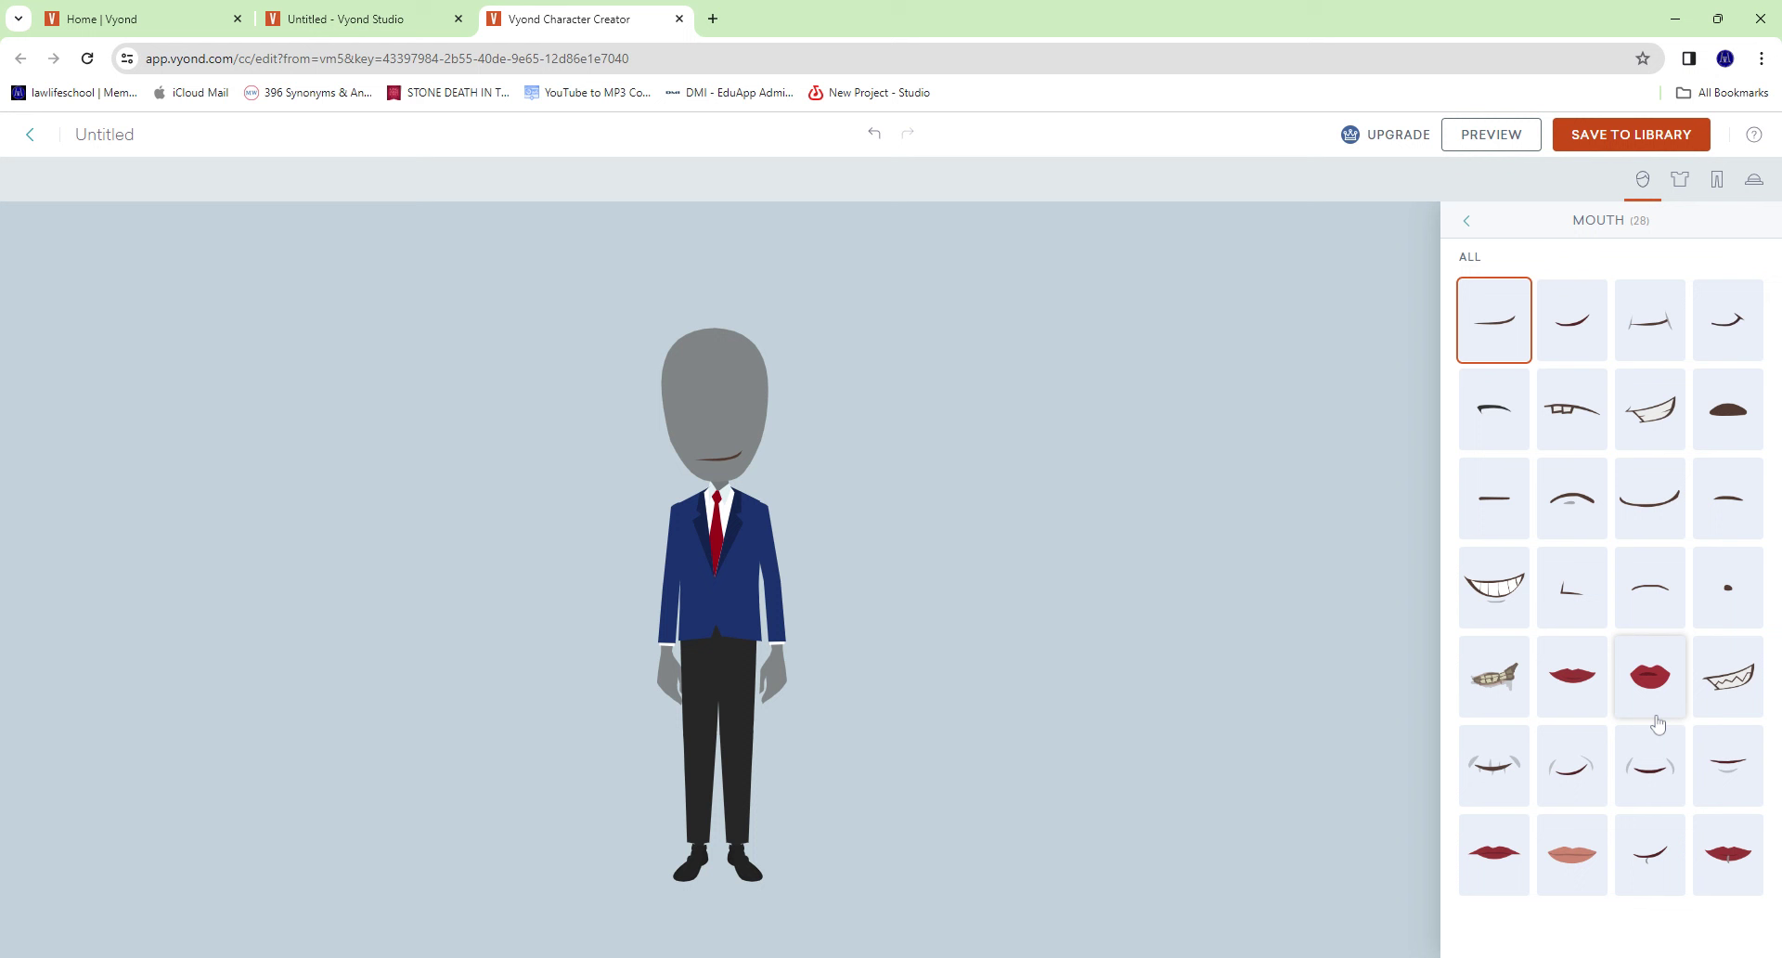
left_click(1582, 504)
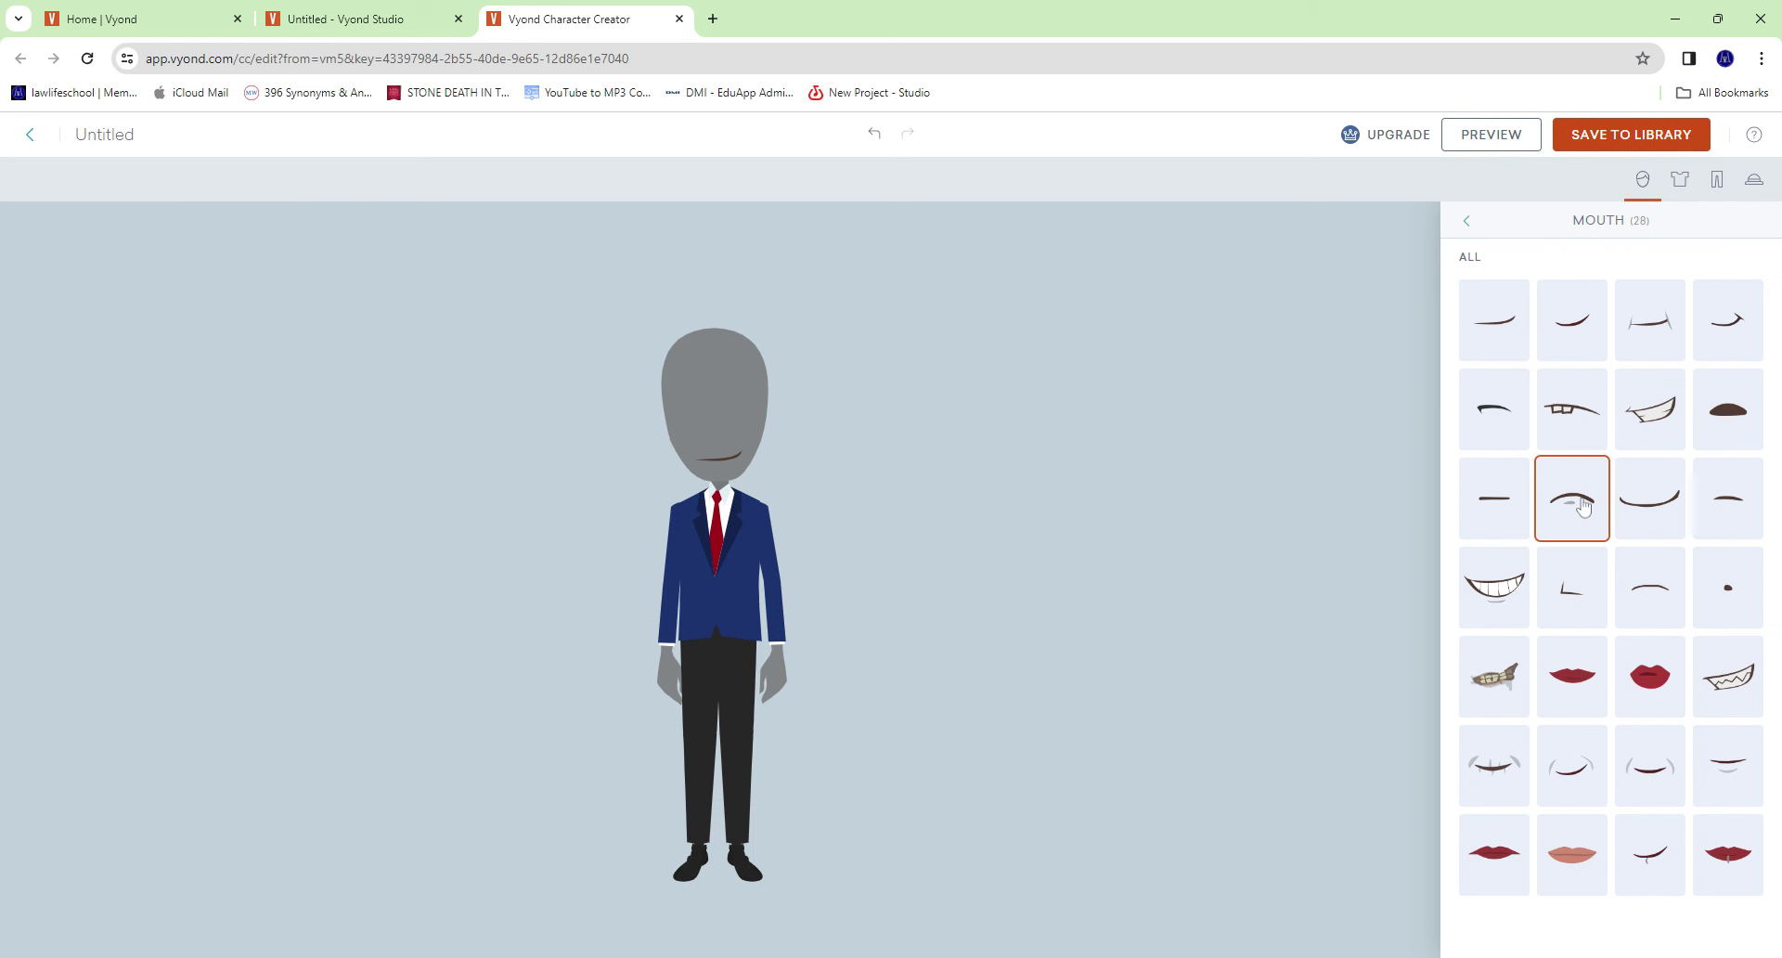
left_click(1655, 420)
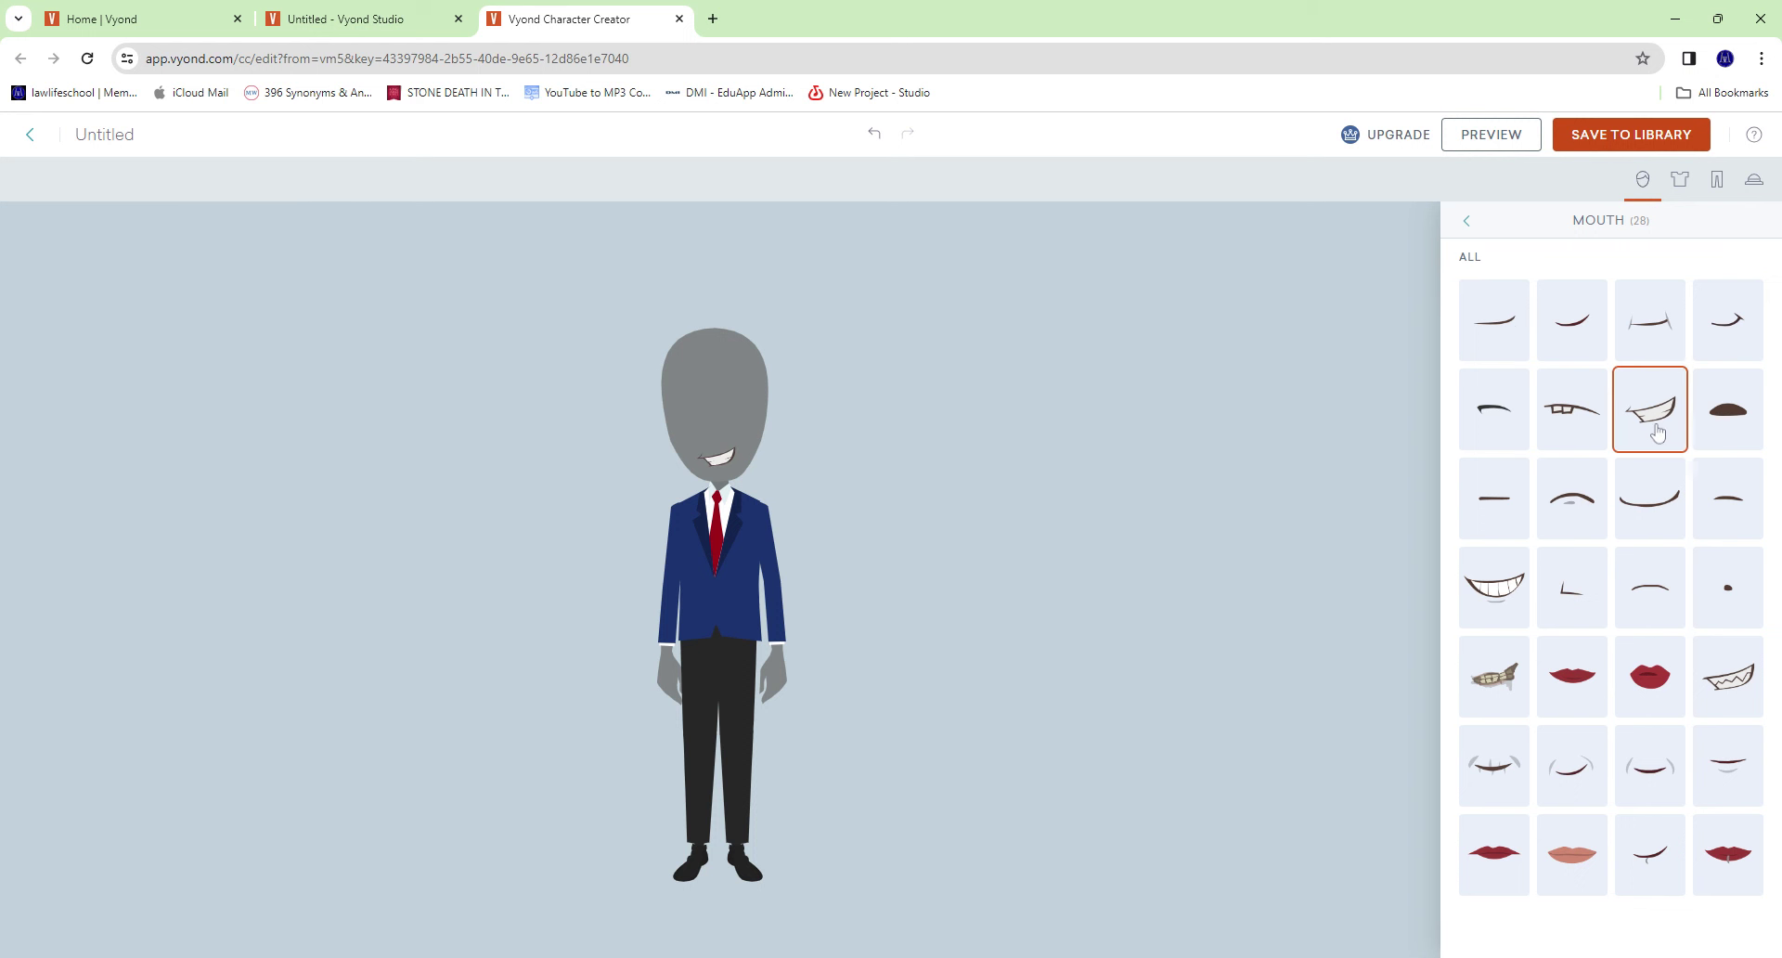
left_click(1716, 331)
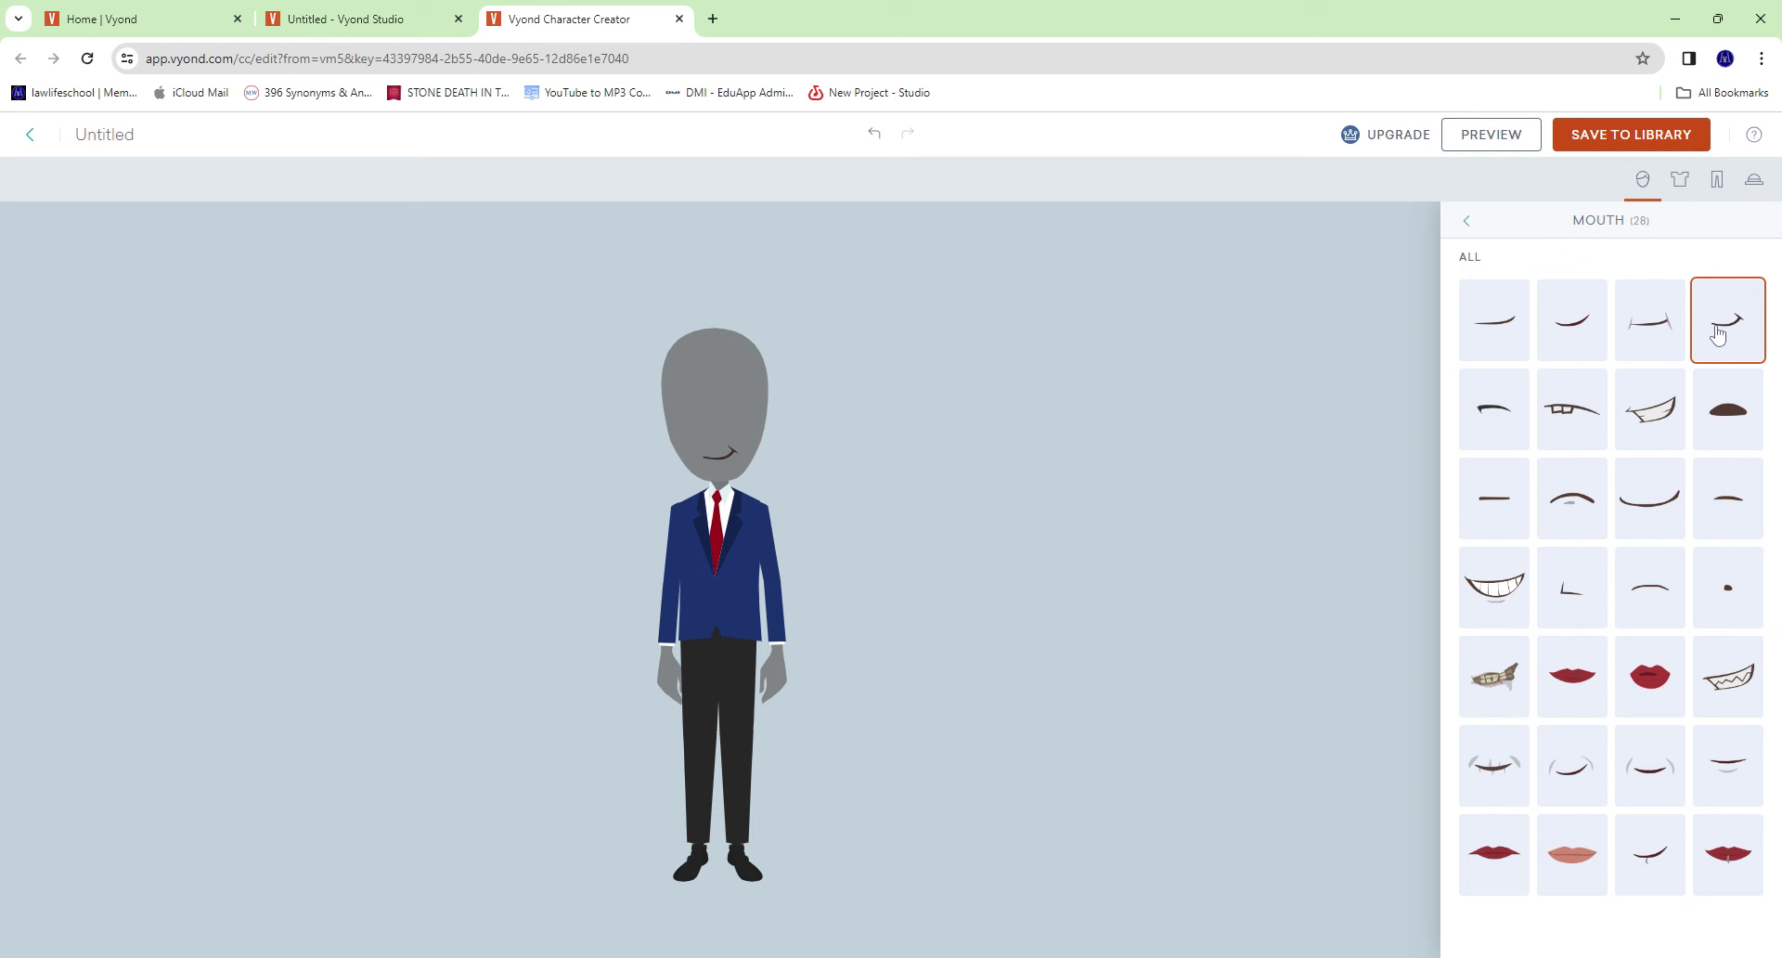
left_click(1468, 226)
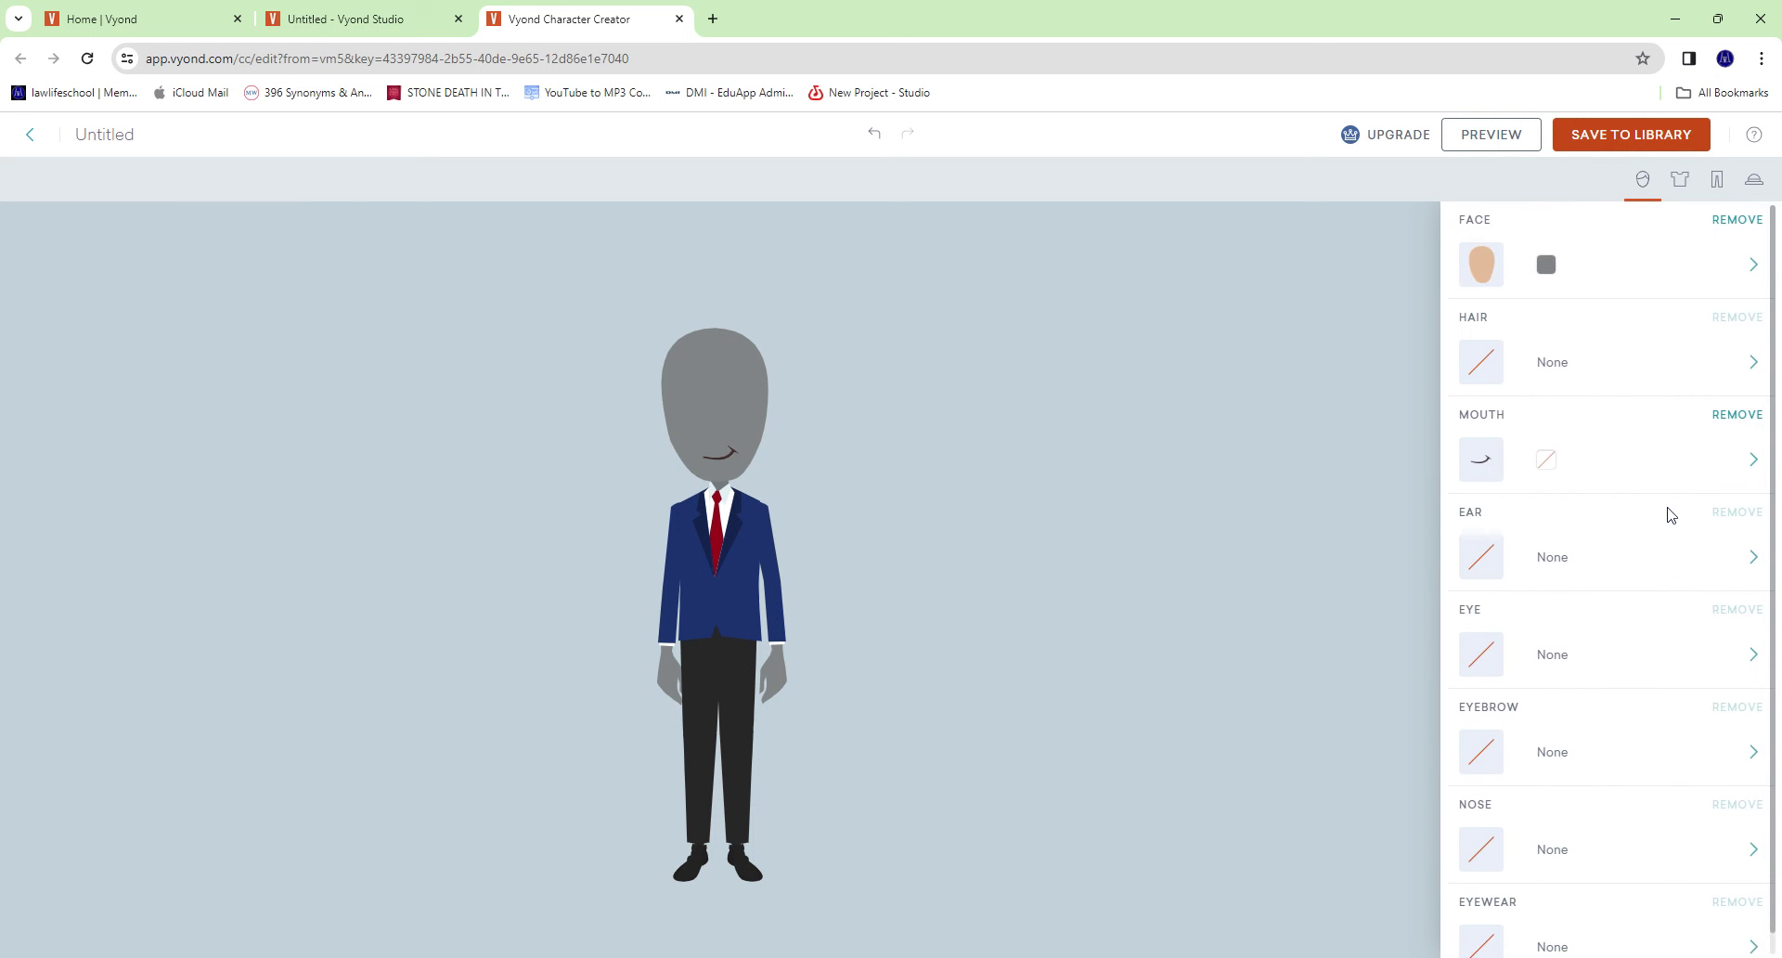
Swap the character's suit top for a bare torso.
left_click(1680, 183)
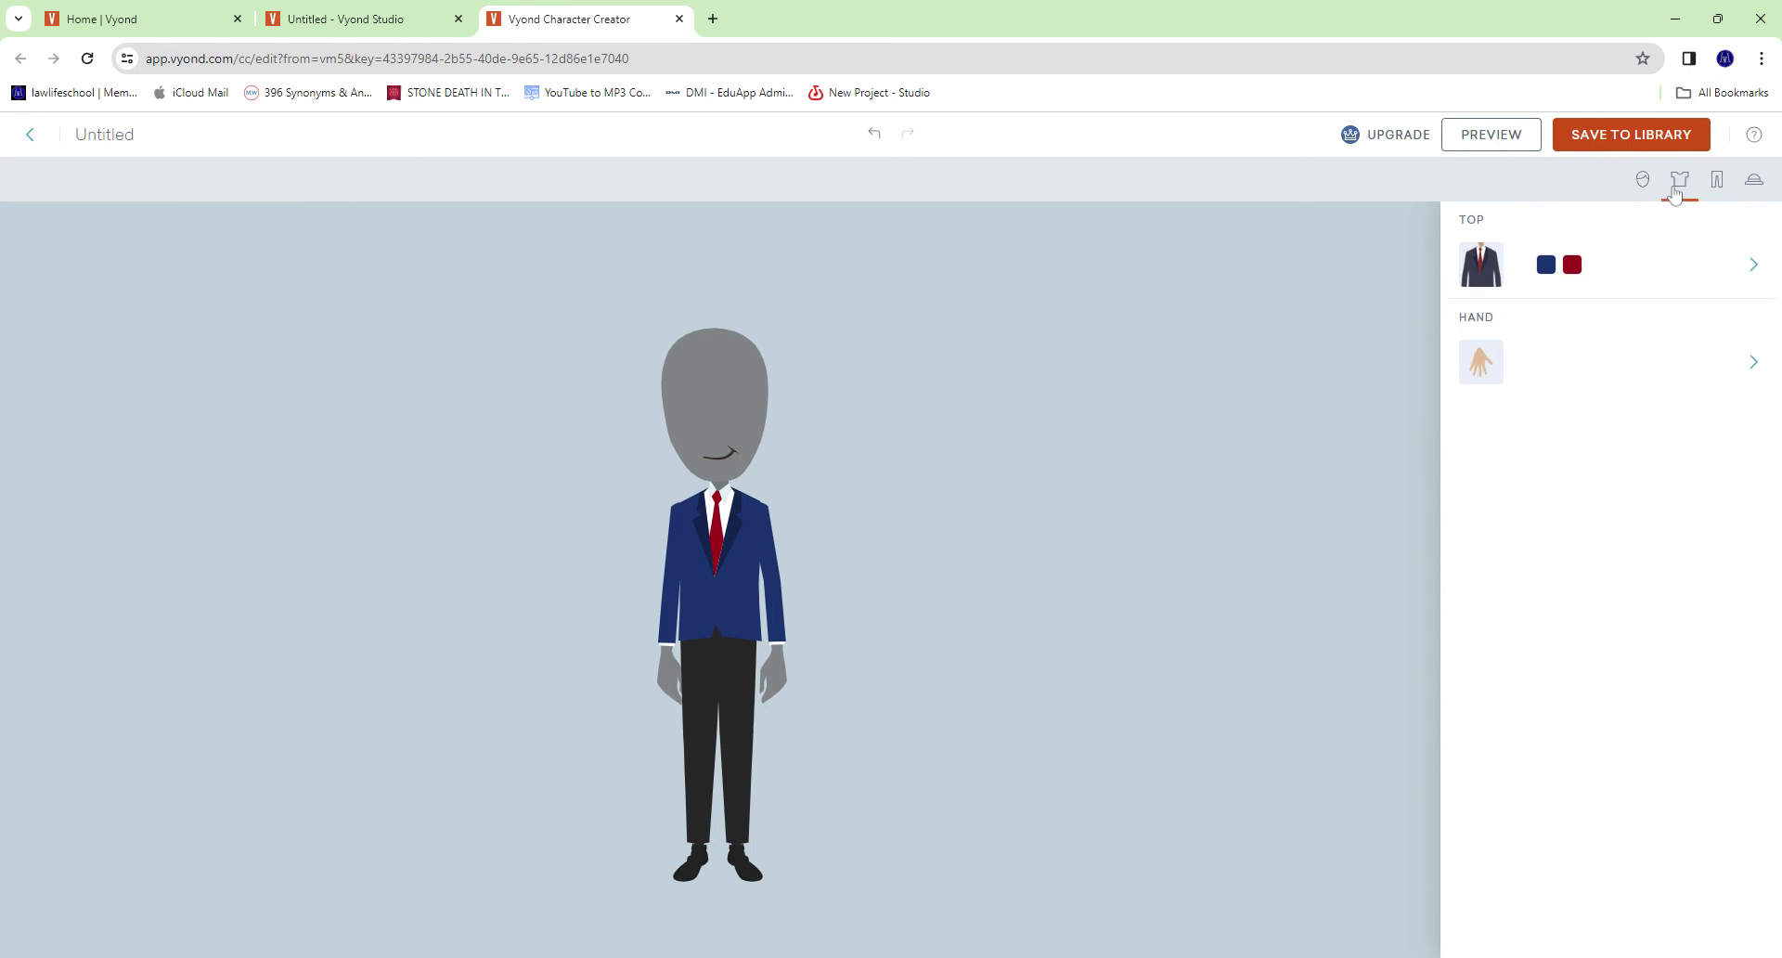
left_click(1707, 263)
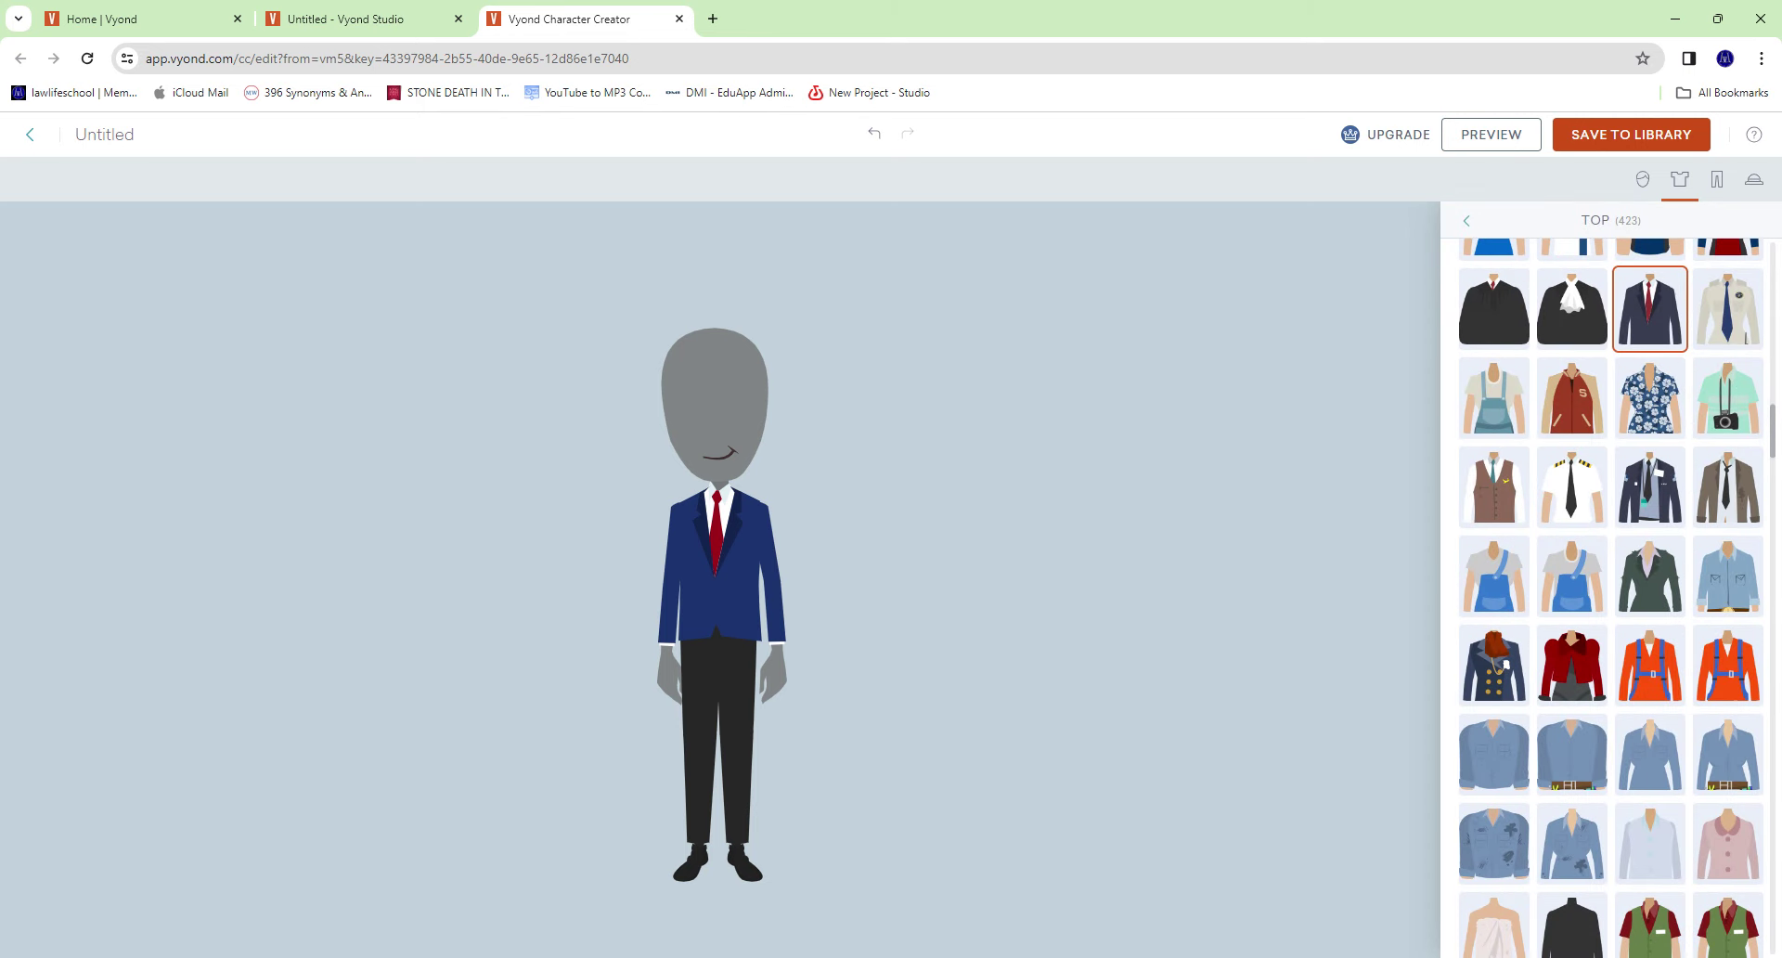
left_click_drag(1774, 446, 1772, 271)
left_click(1650, 586)
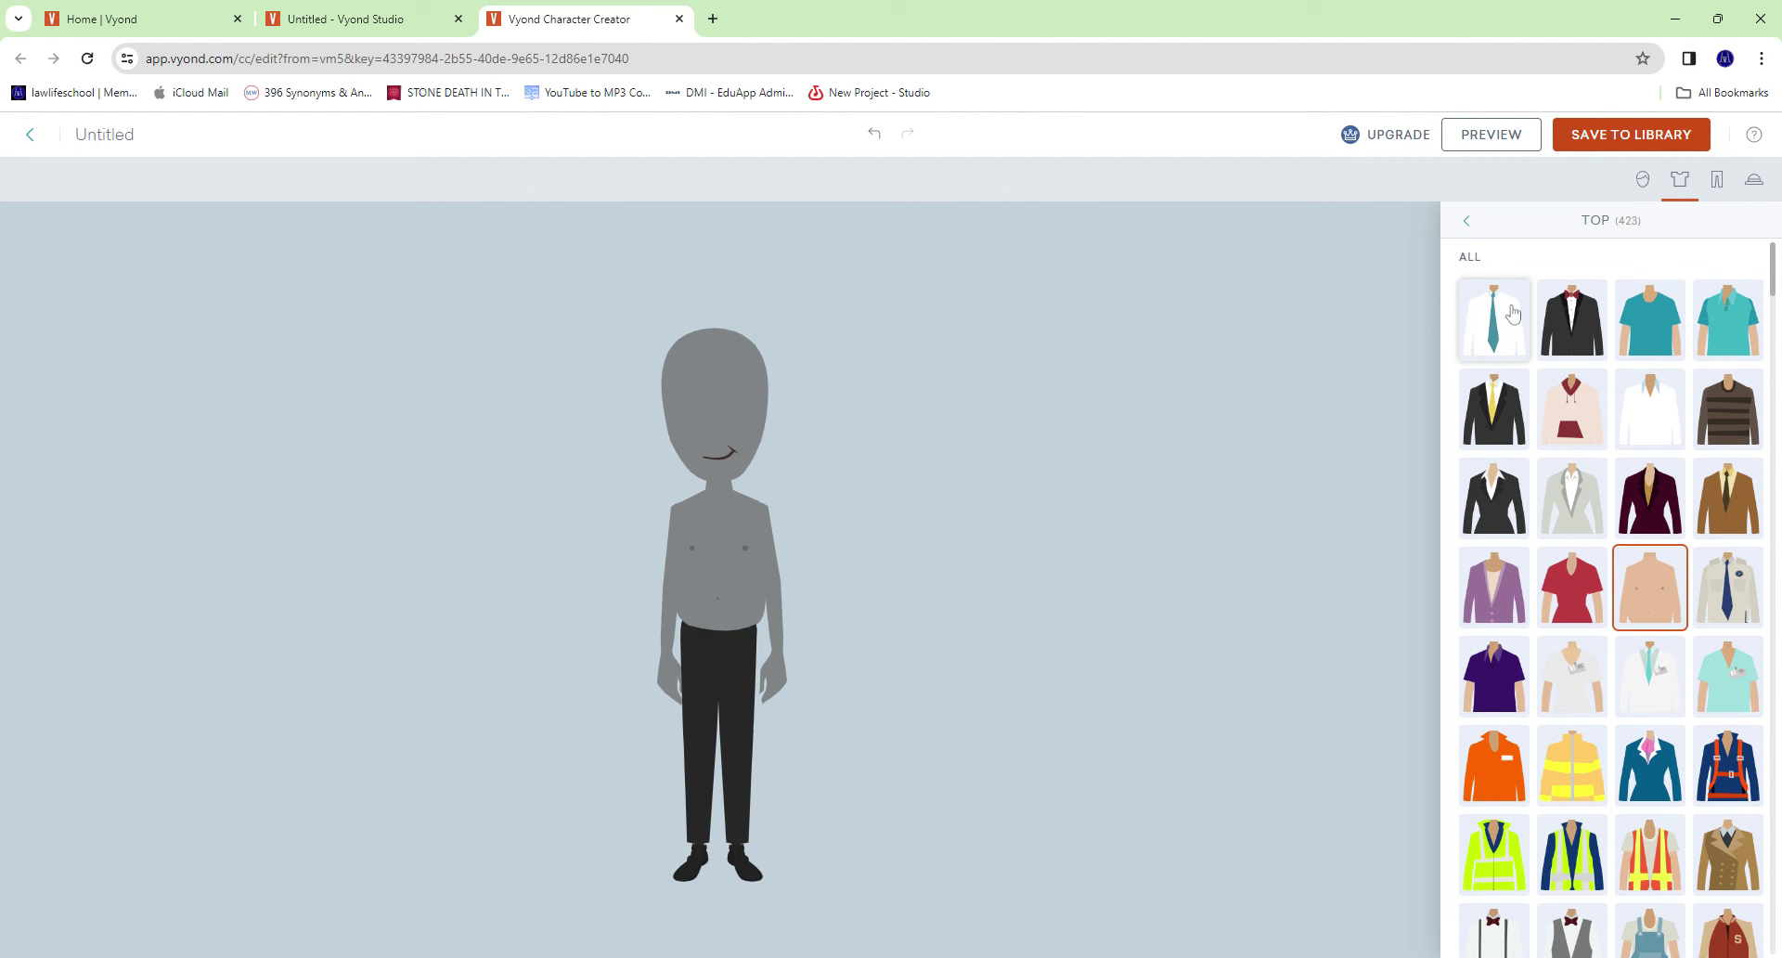
Save the character to the library and close the Character Creator.
left_click(1466, 224)
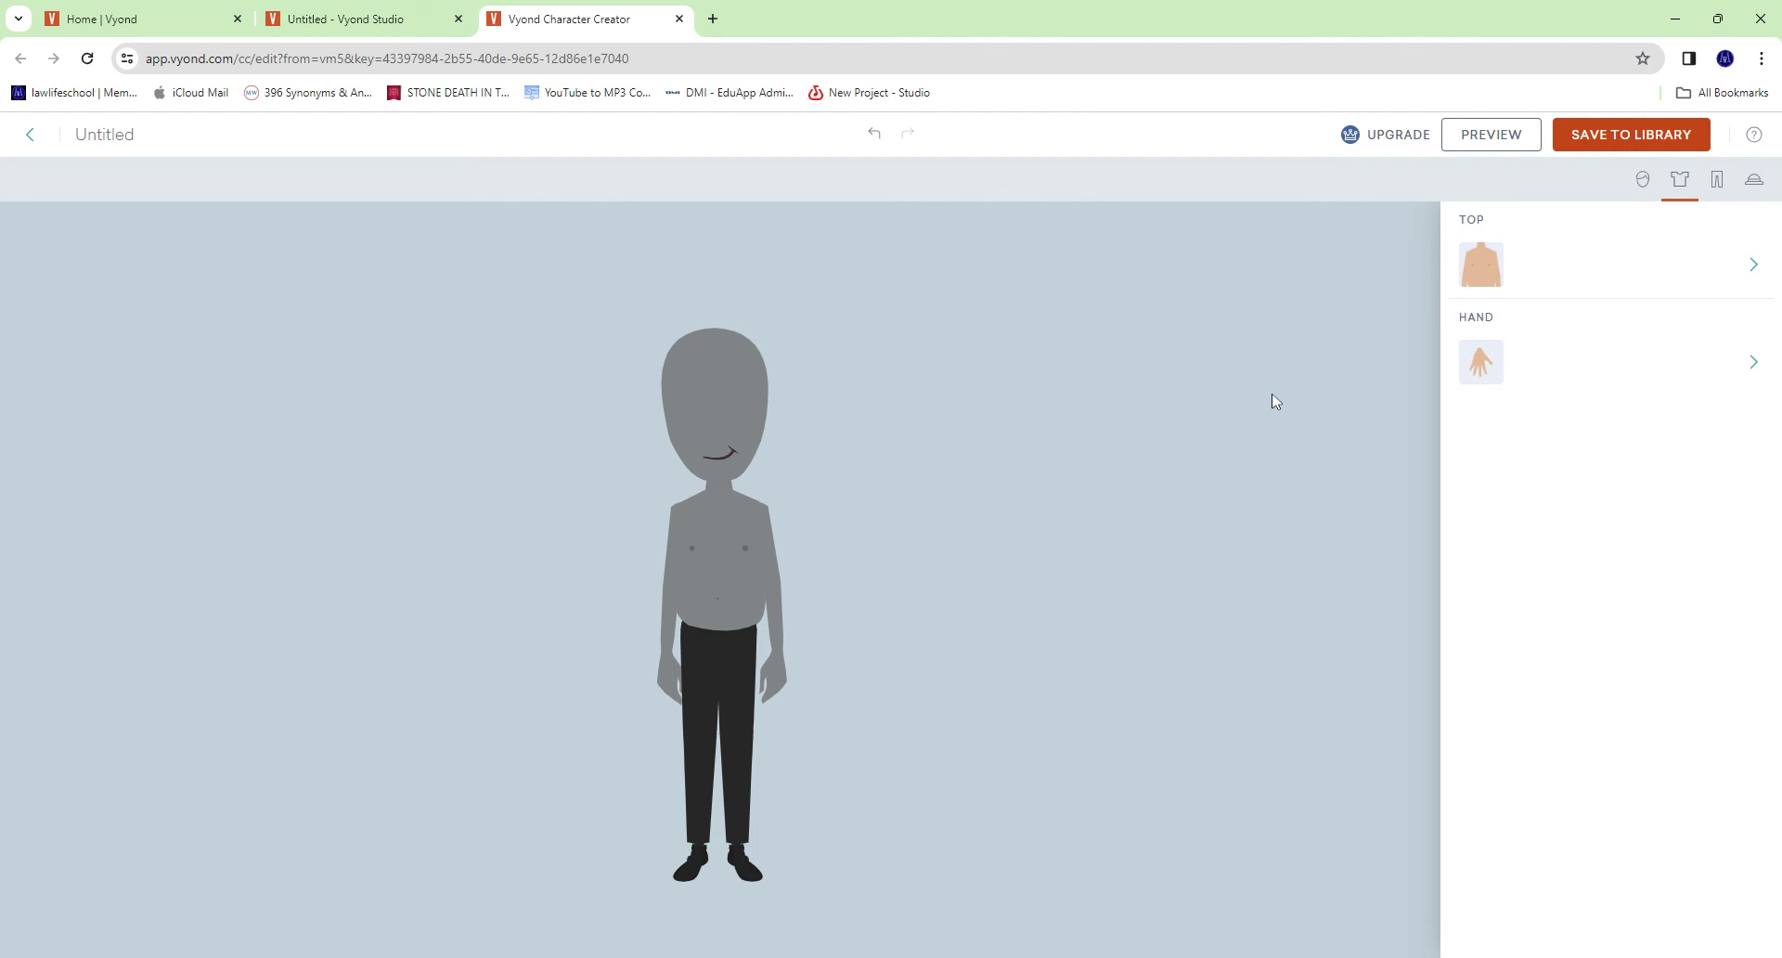
left_click(1605, 136)
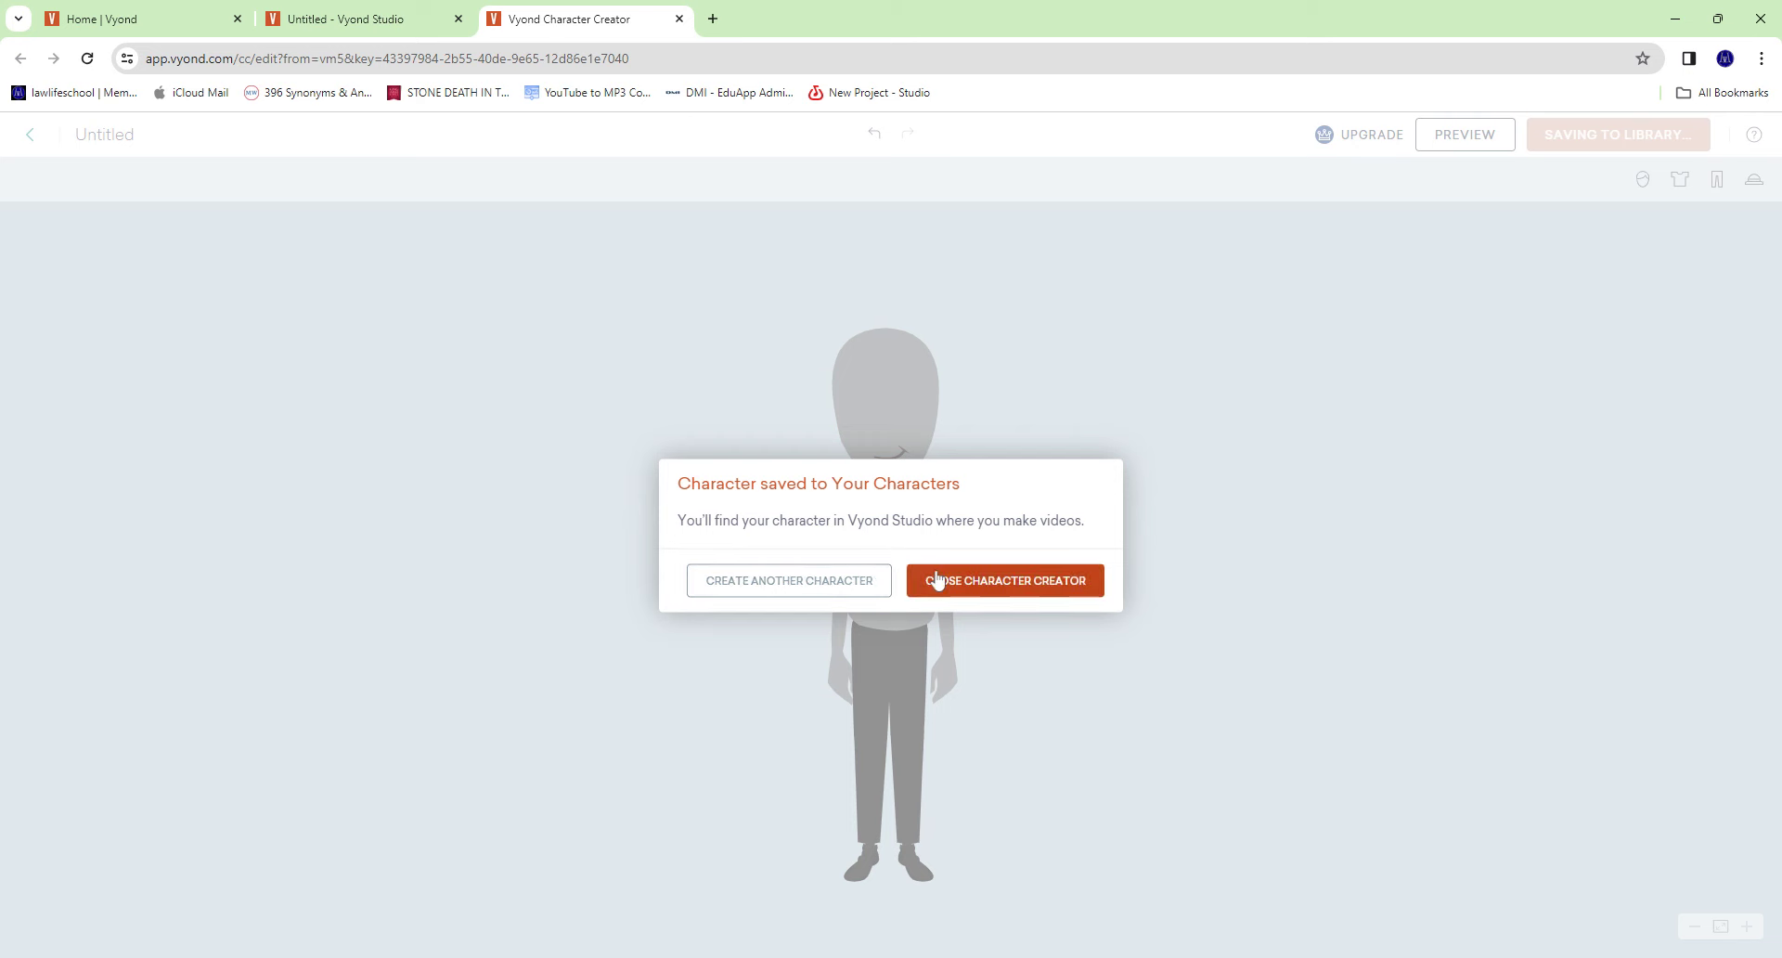
left_click(938, 581)
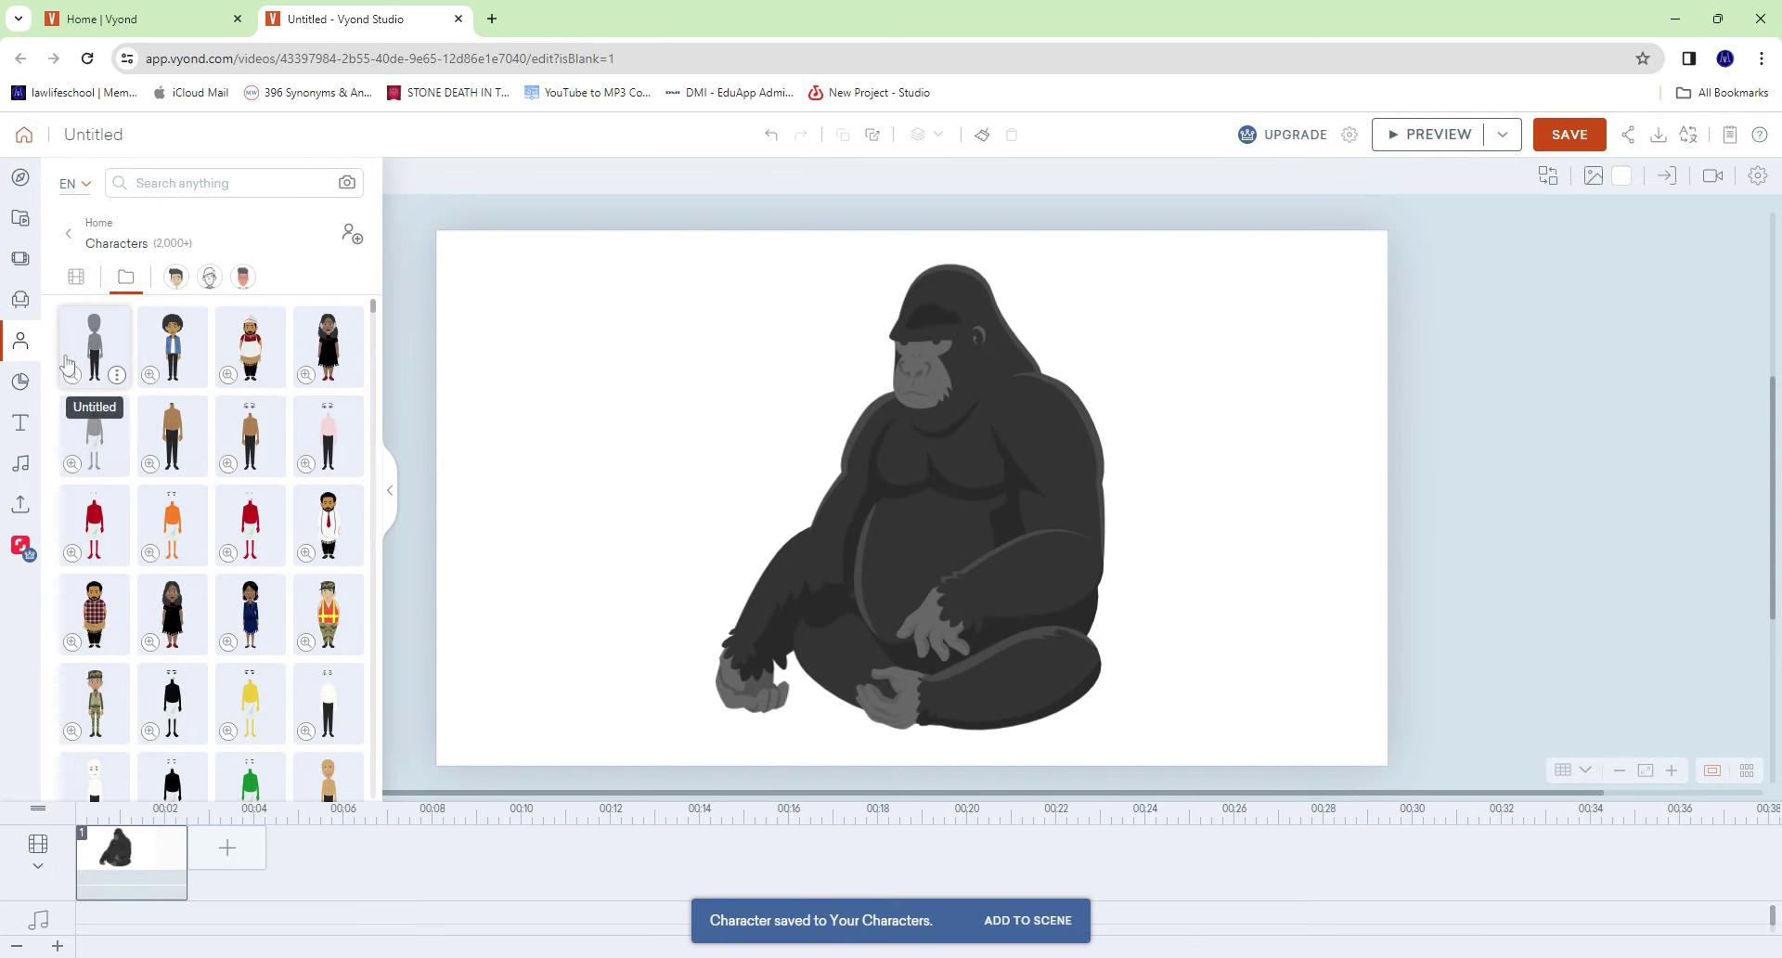
Place the grey character right of the gorilla and eyedrop its grey (808586) into the gorilla's Color 2.
left_click(88, 347)
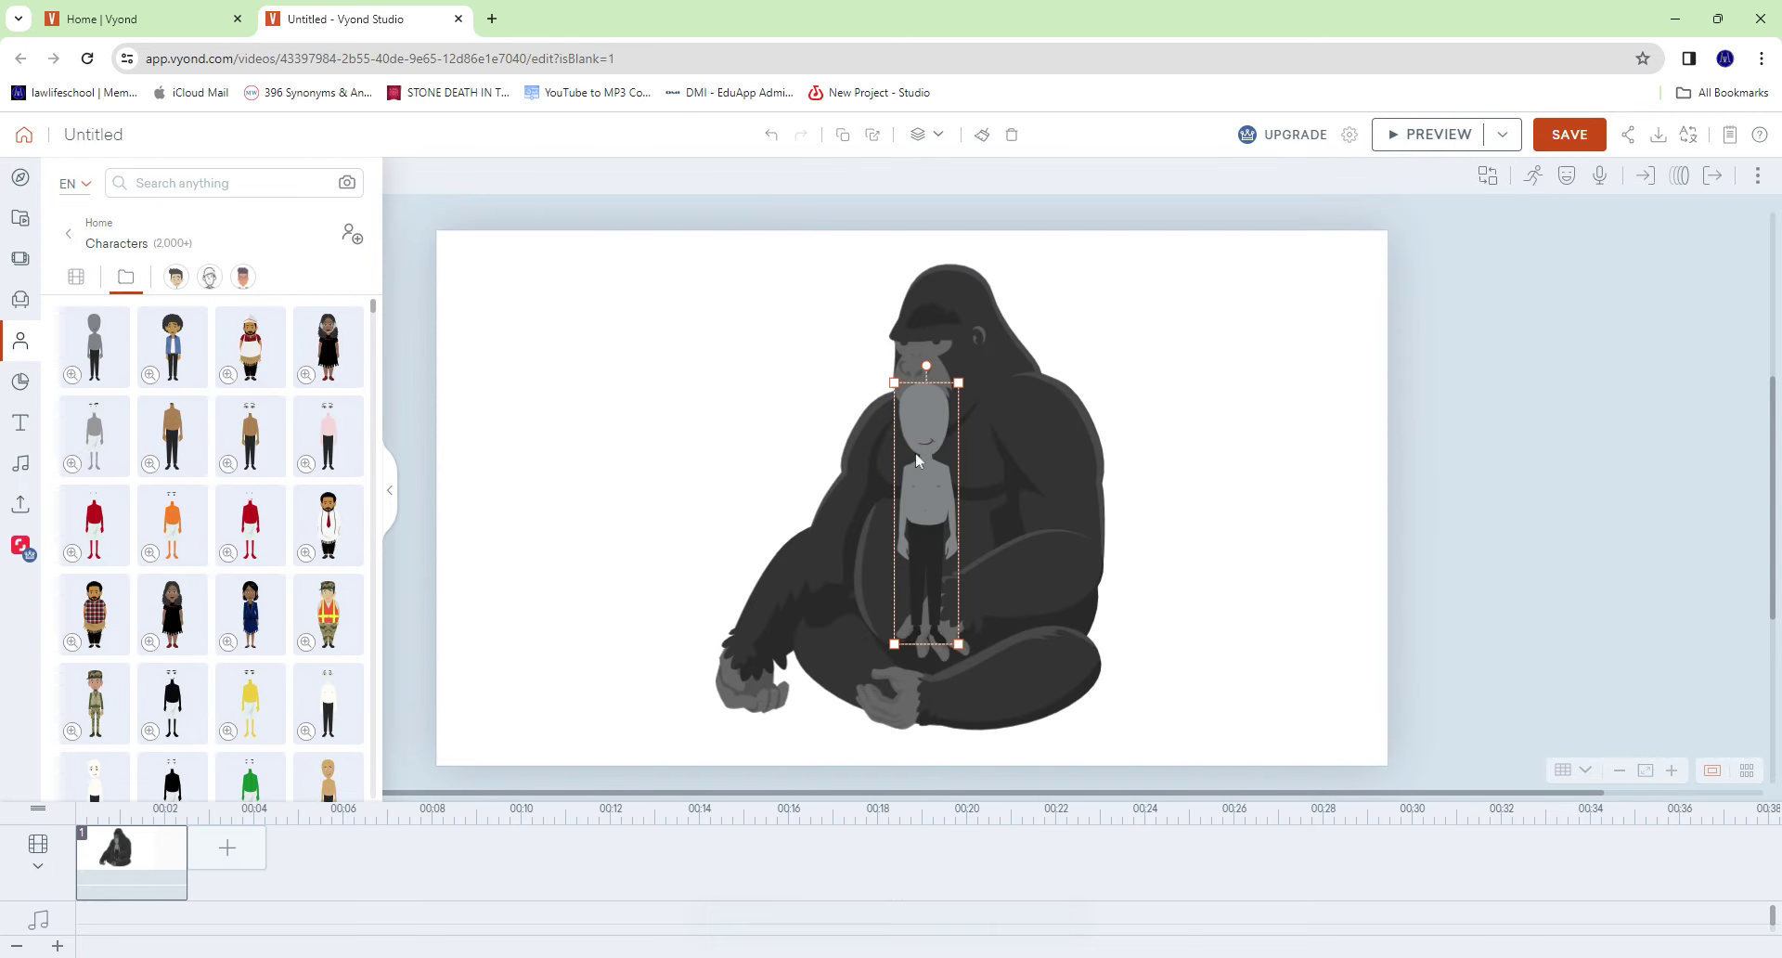
left_click_drag(946, 449, 1162, 411)
left_click(1015, 408)
left_click(1059, 456)
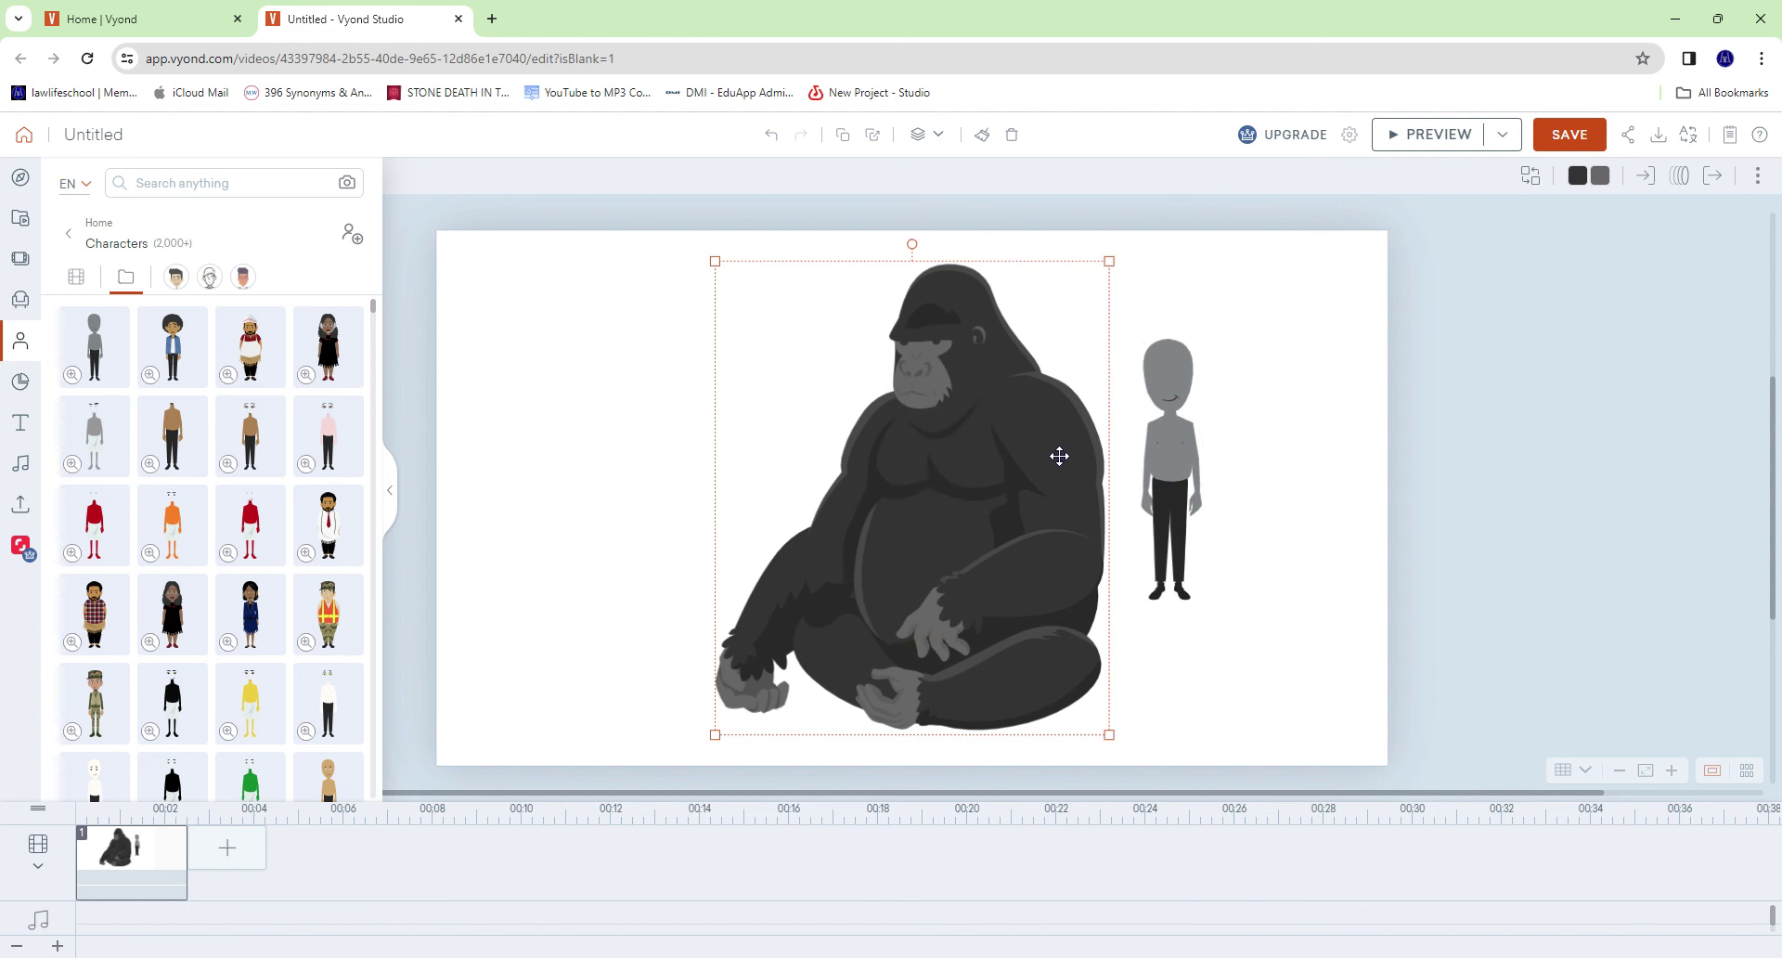
left_click(1600, 176)
left_click(1635, 291)
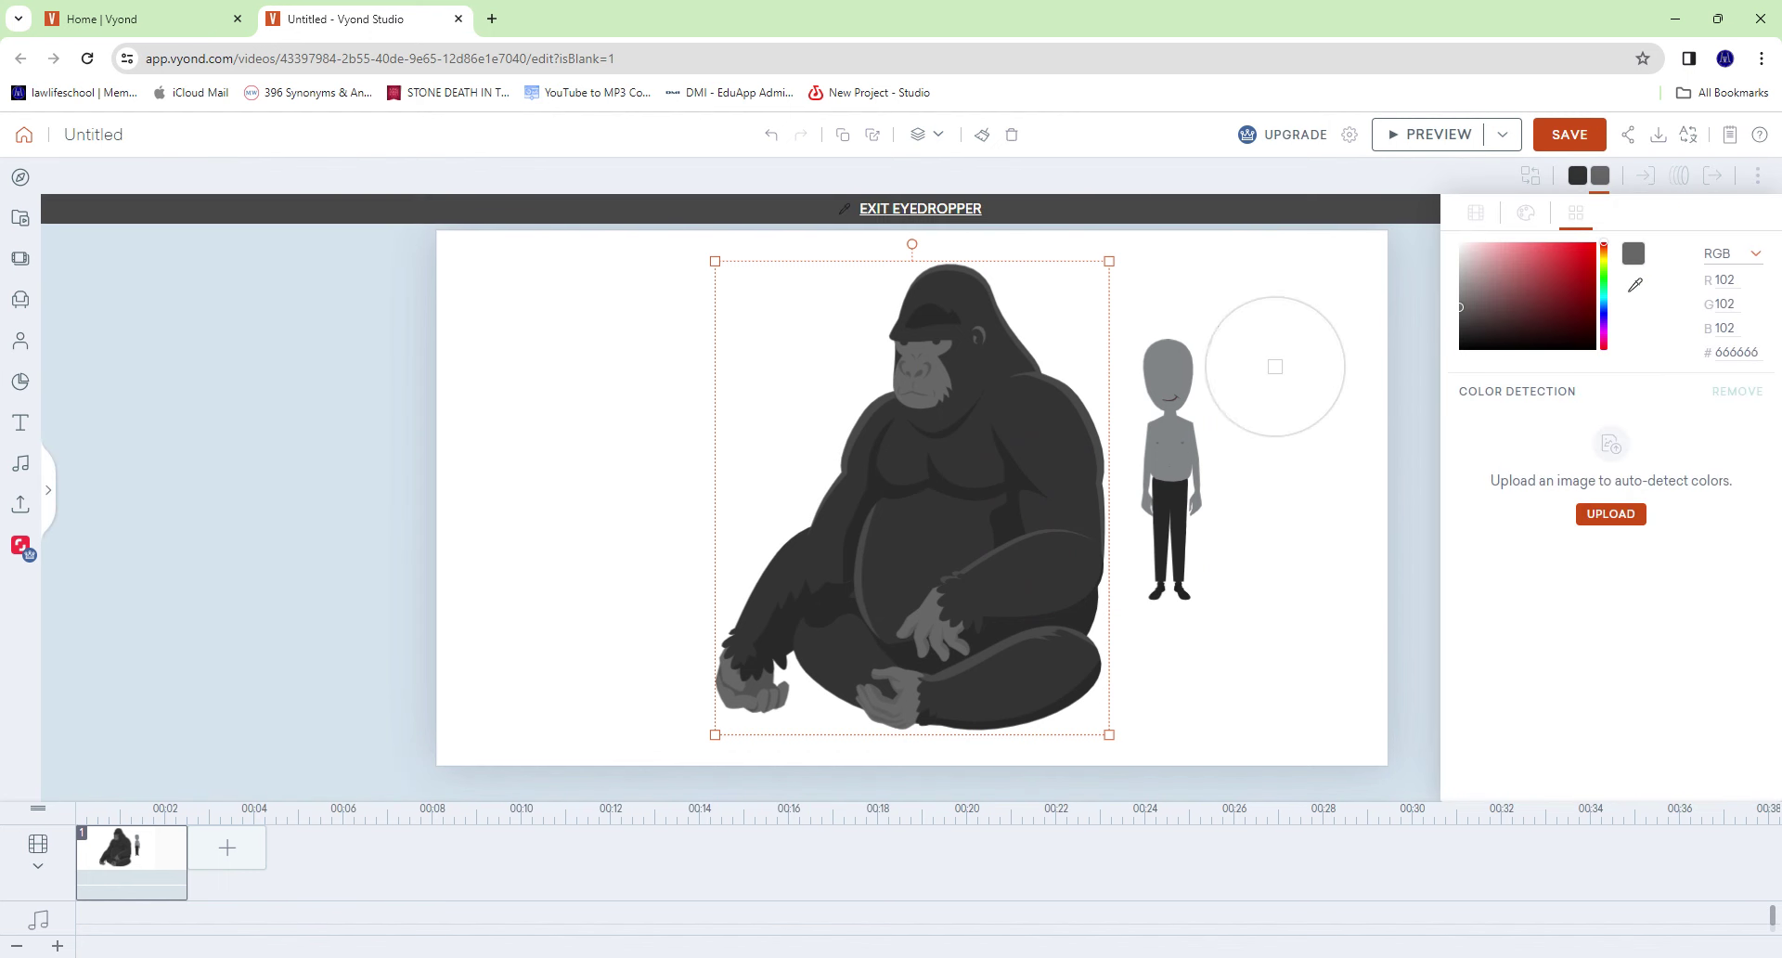
left_click(1172, 388)
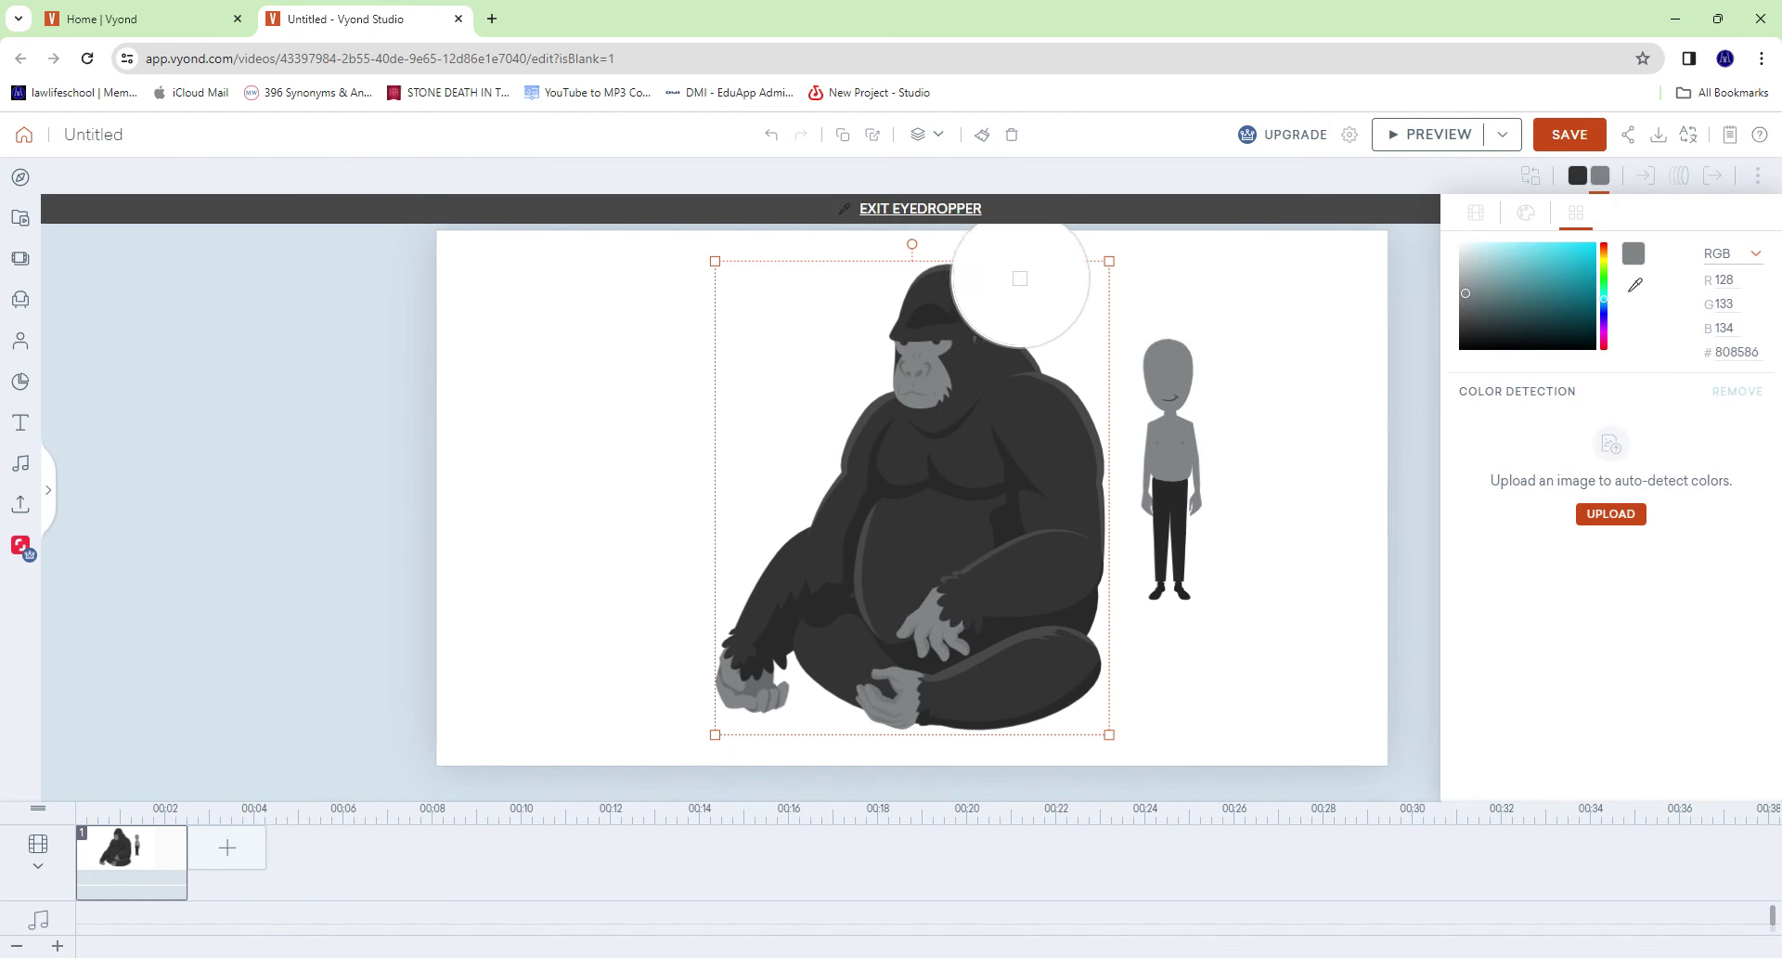
Enlarge the grey character down to the stage bottom, then crop it to just its head.
left_click(1170, 436)
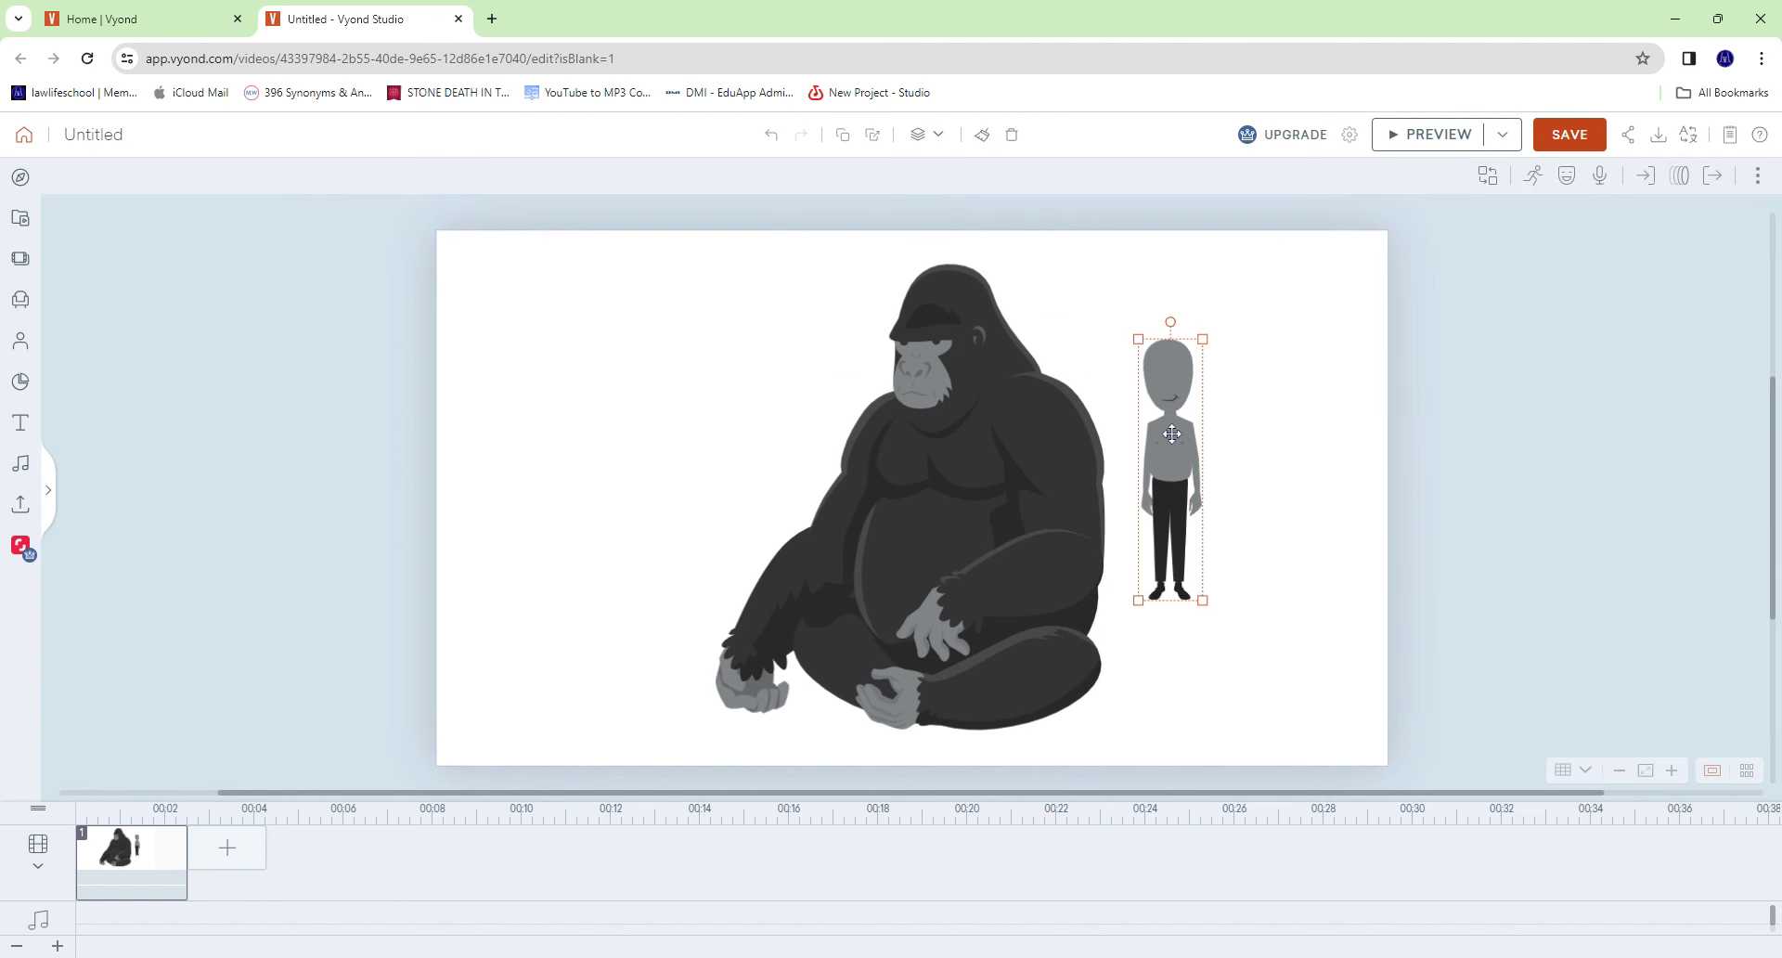
left_click_drag(1203, 338, 1208, 318)
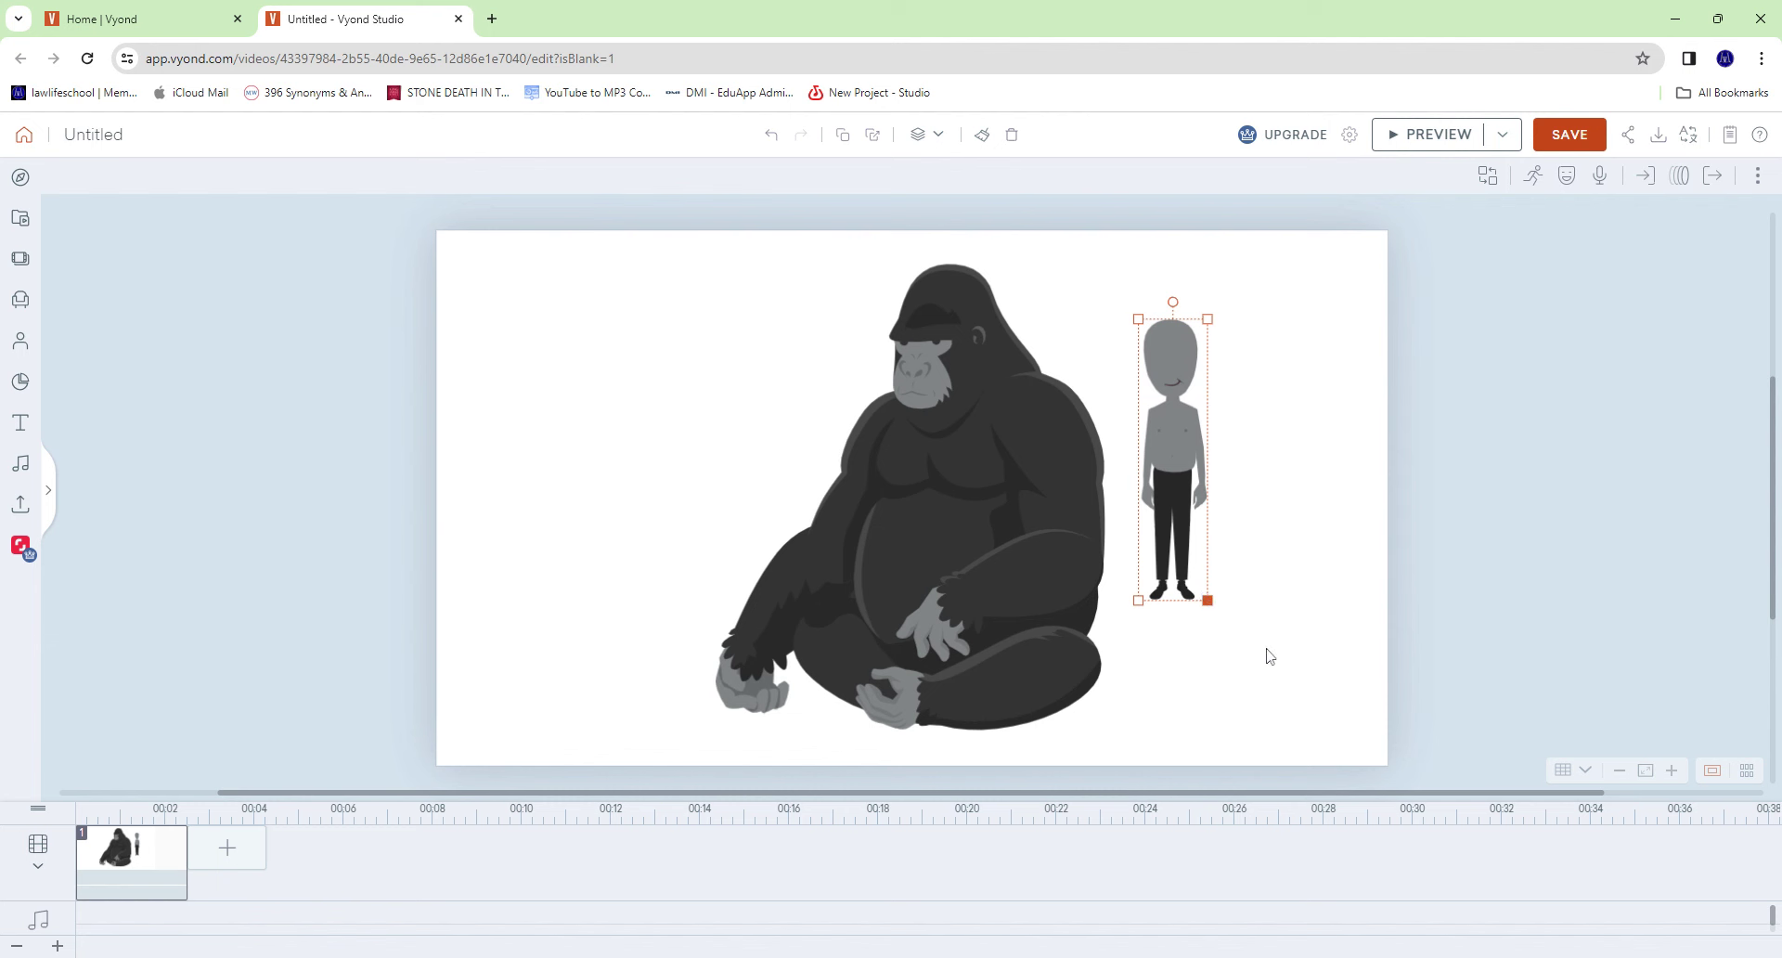
left_click_drag(1269, 656, 1260, 798)
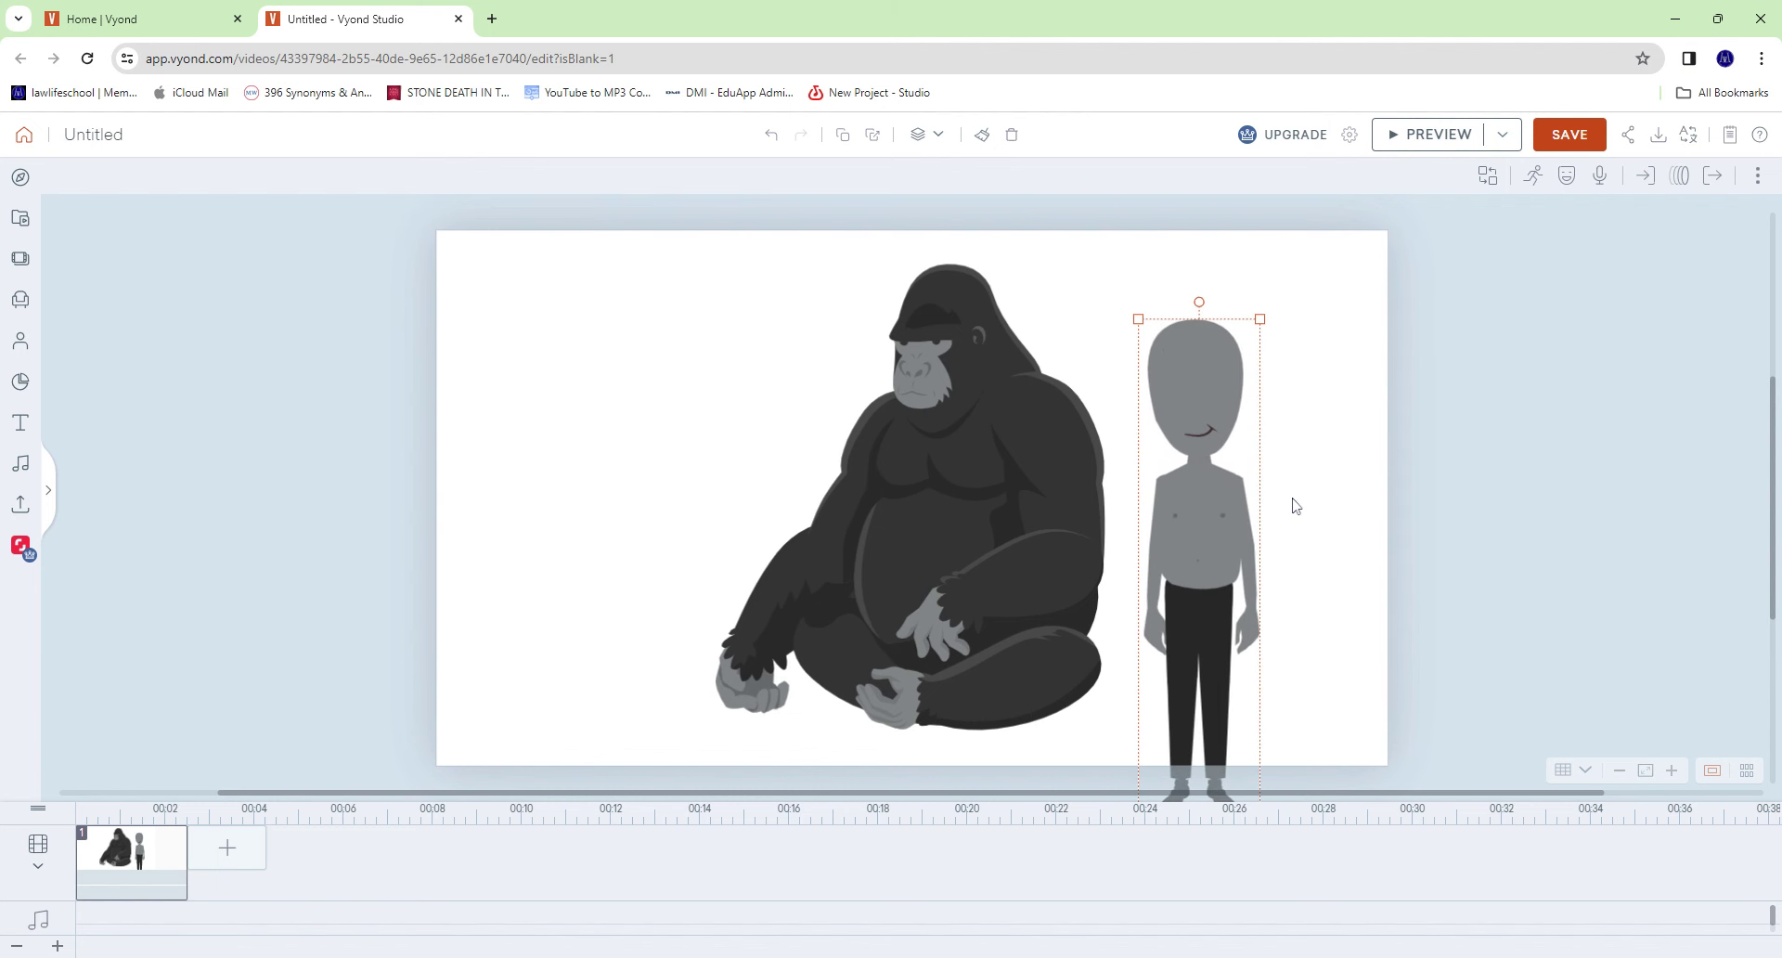
right_click(1232, 494)
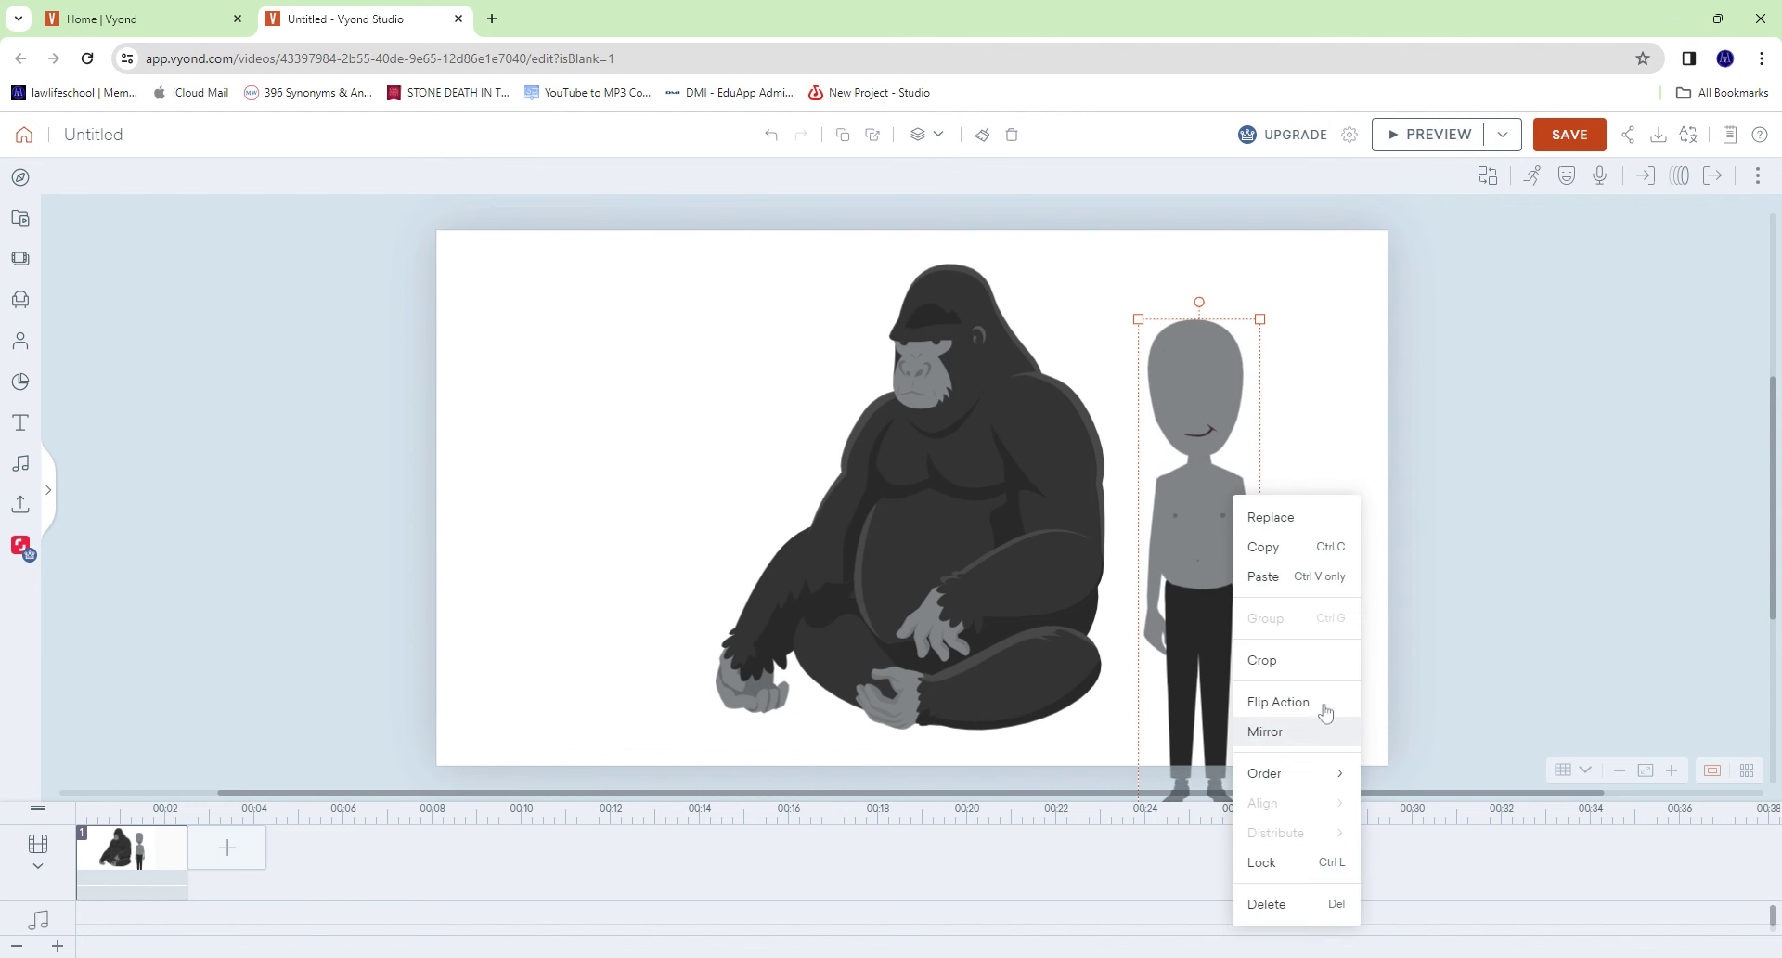
left_click(1302, 662)
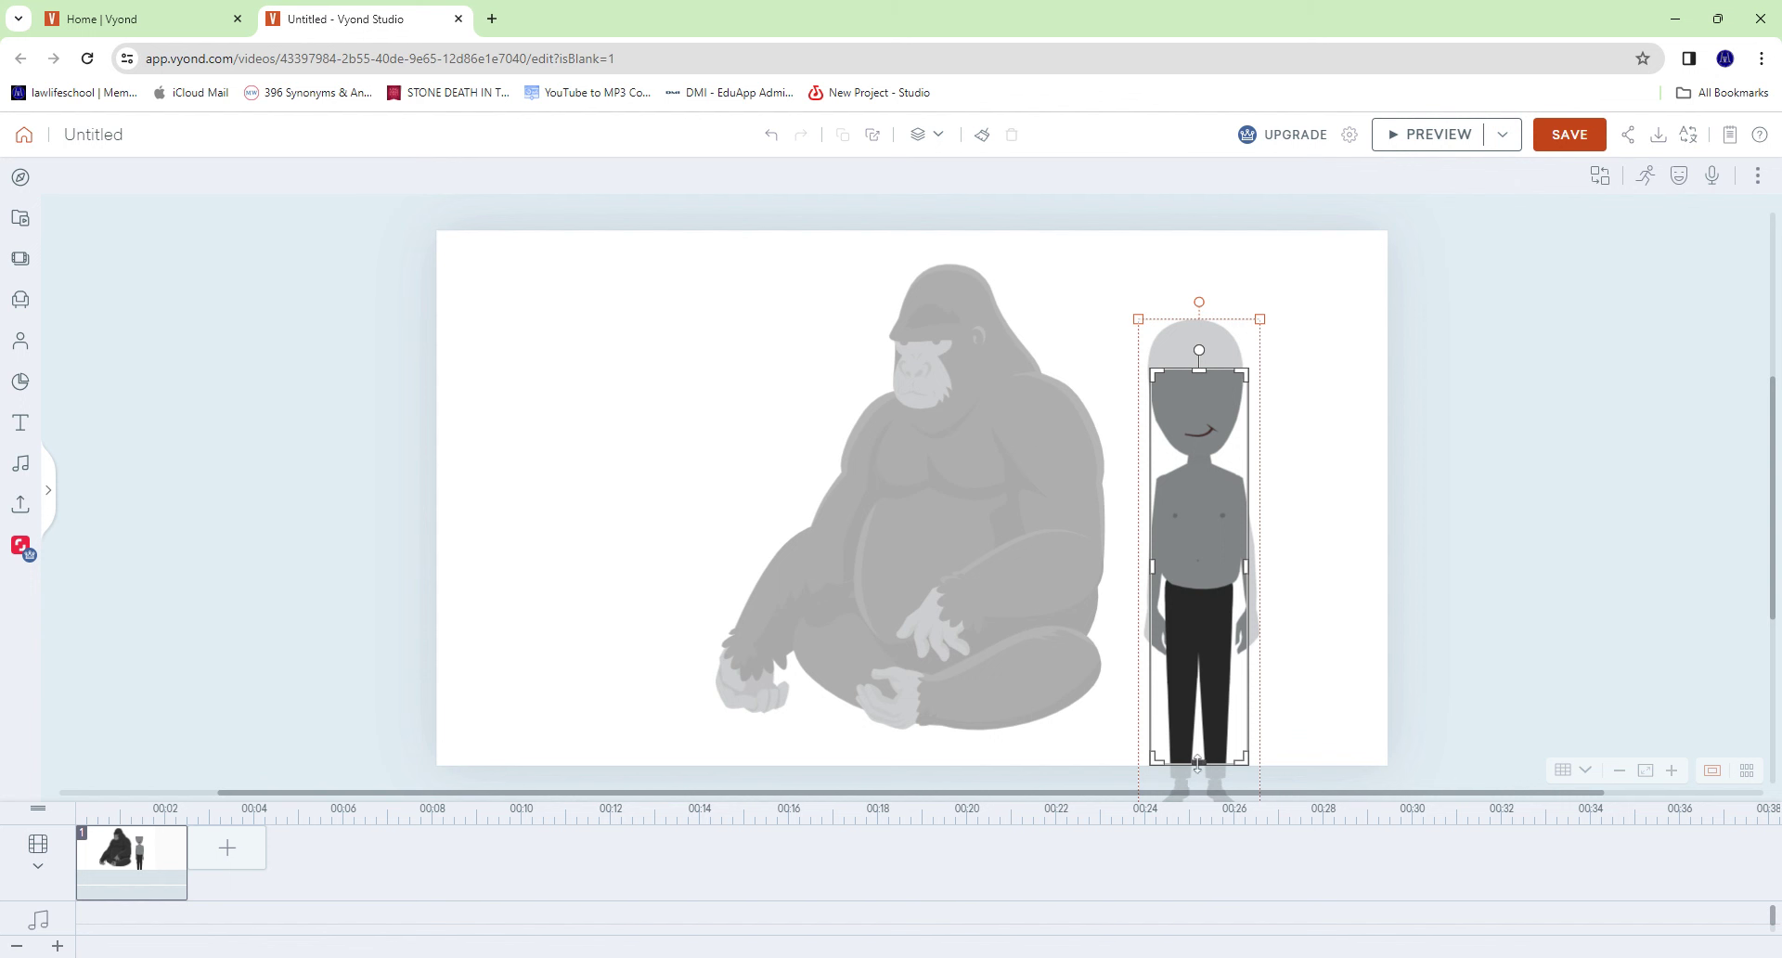
left_click_drag(1198, 763, 1199, 471)
left_click(1776, 557)
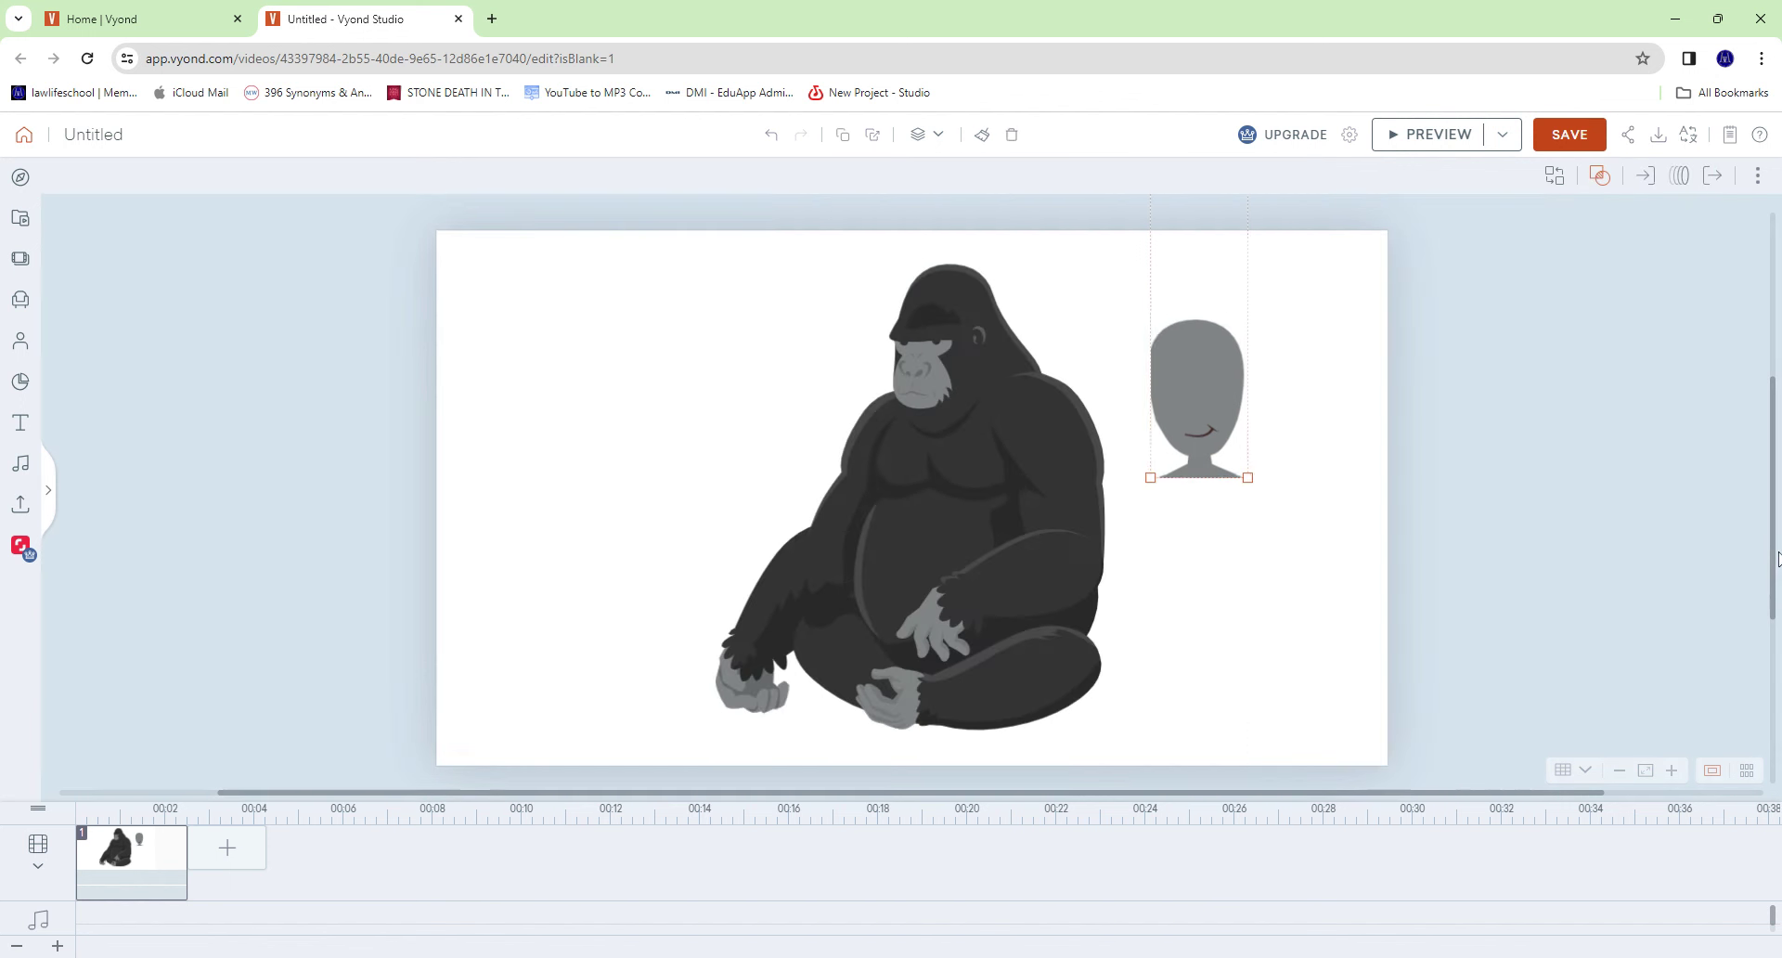
scroll(1168, 595, "up", 2)
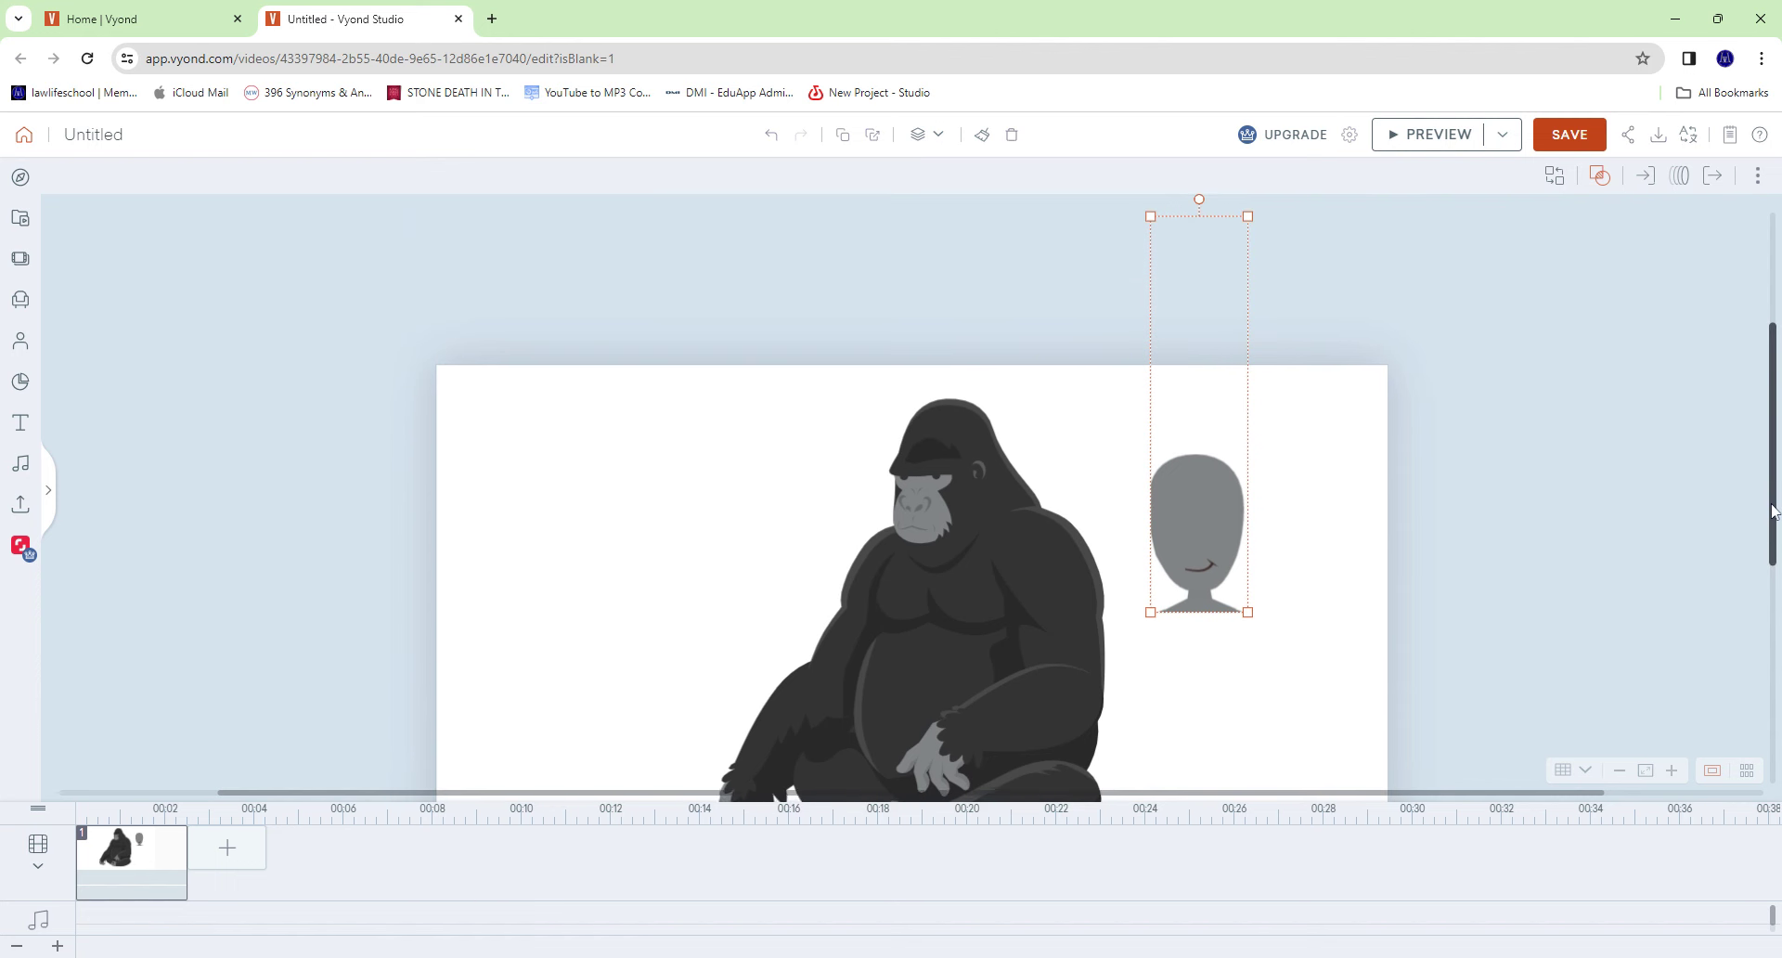
Reopen Edit Crop on the head and pull the top, bottom and left edges tightly around the mouth.
right_click(1175, 575)
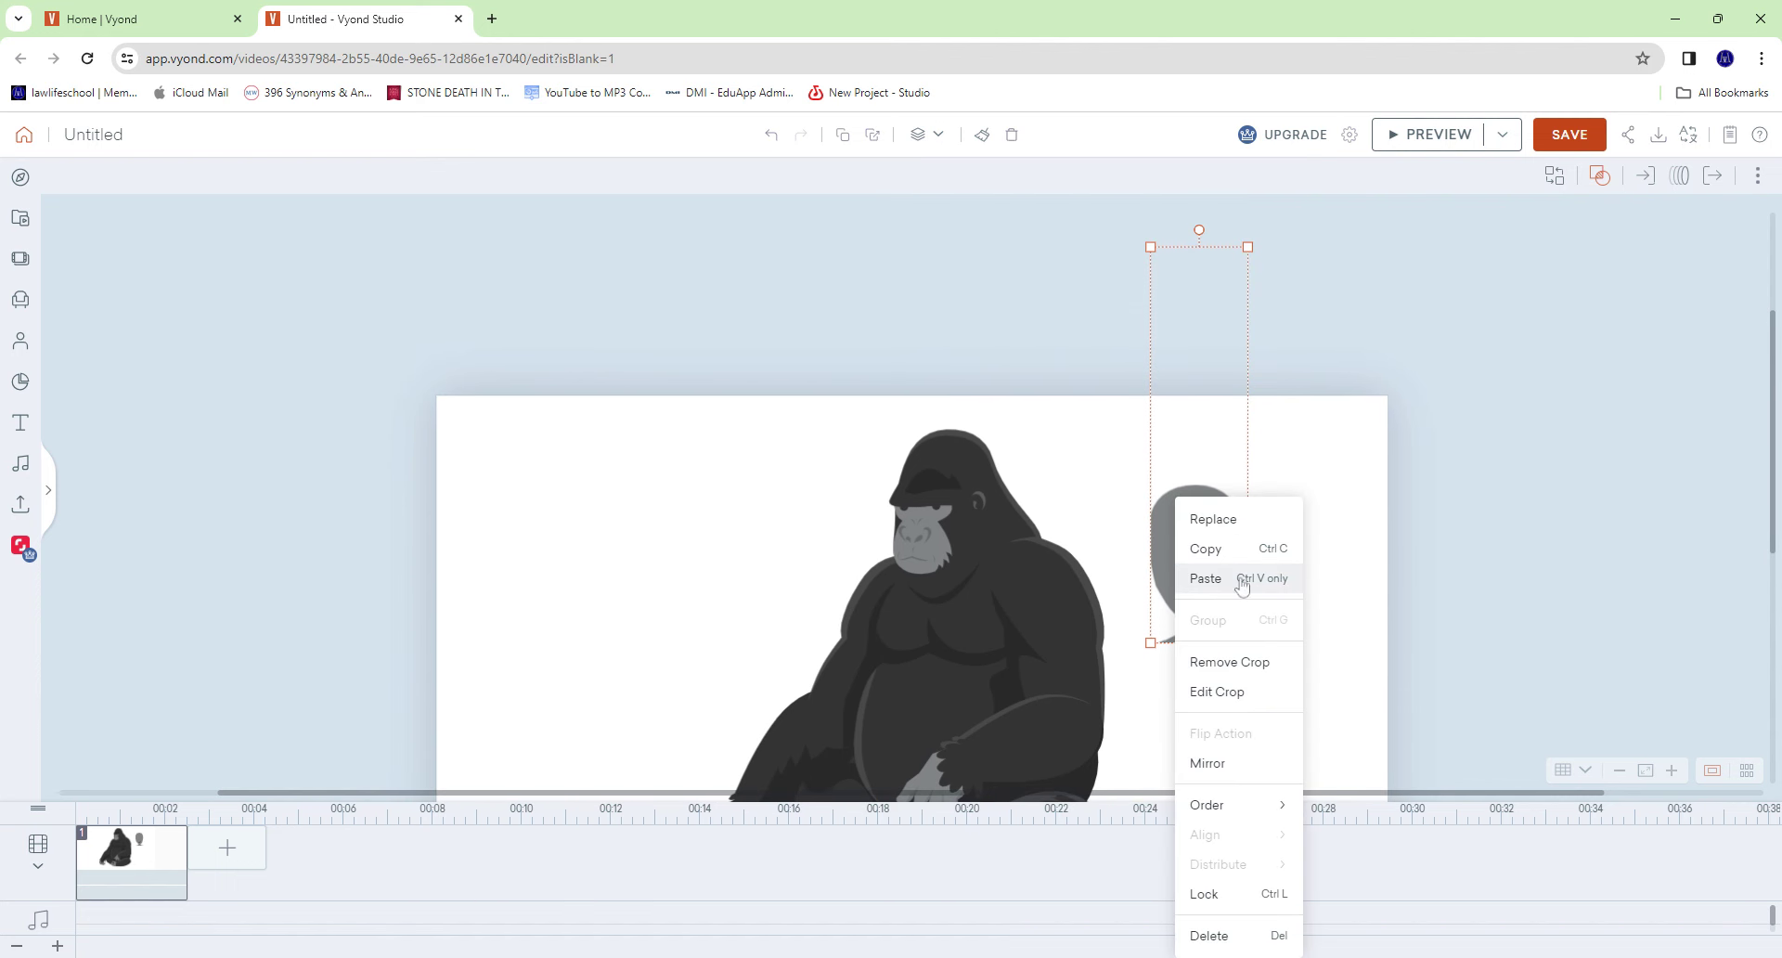
left_click(1256, 693)
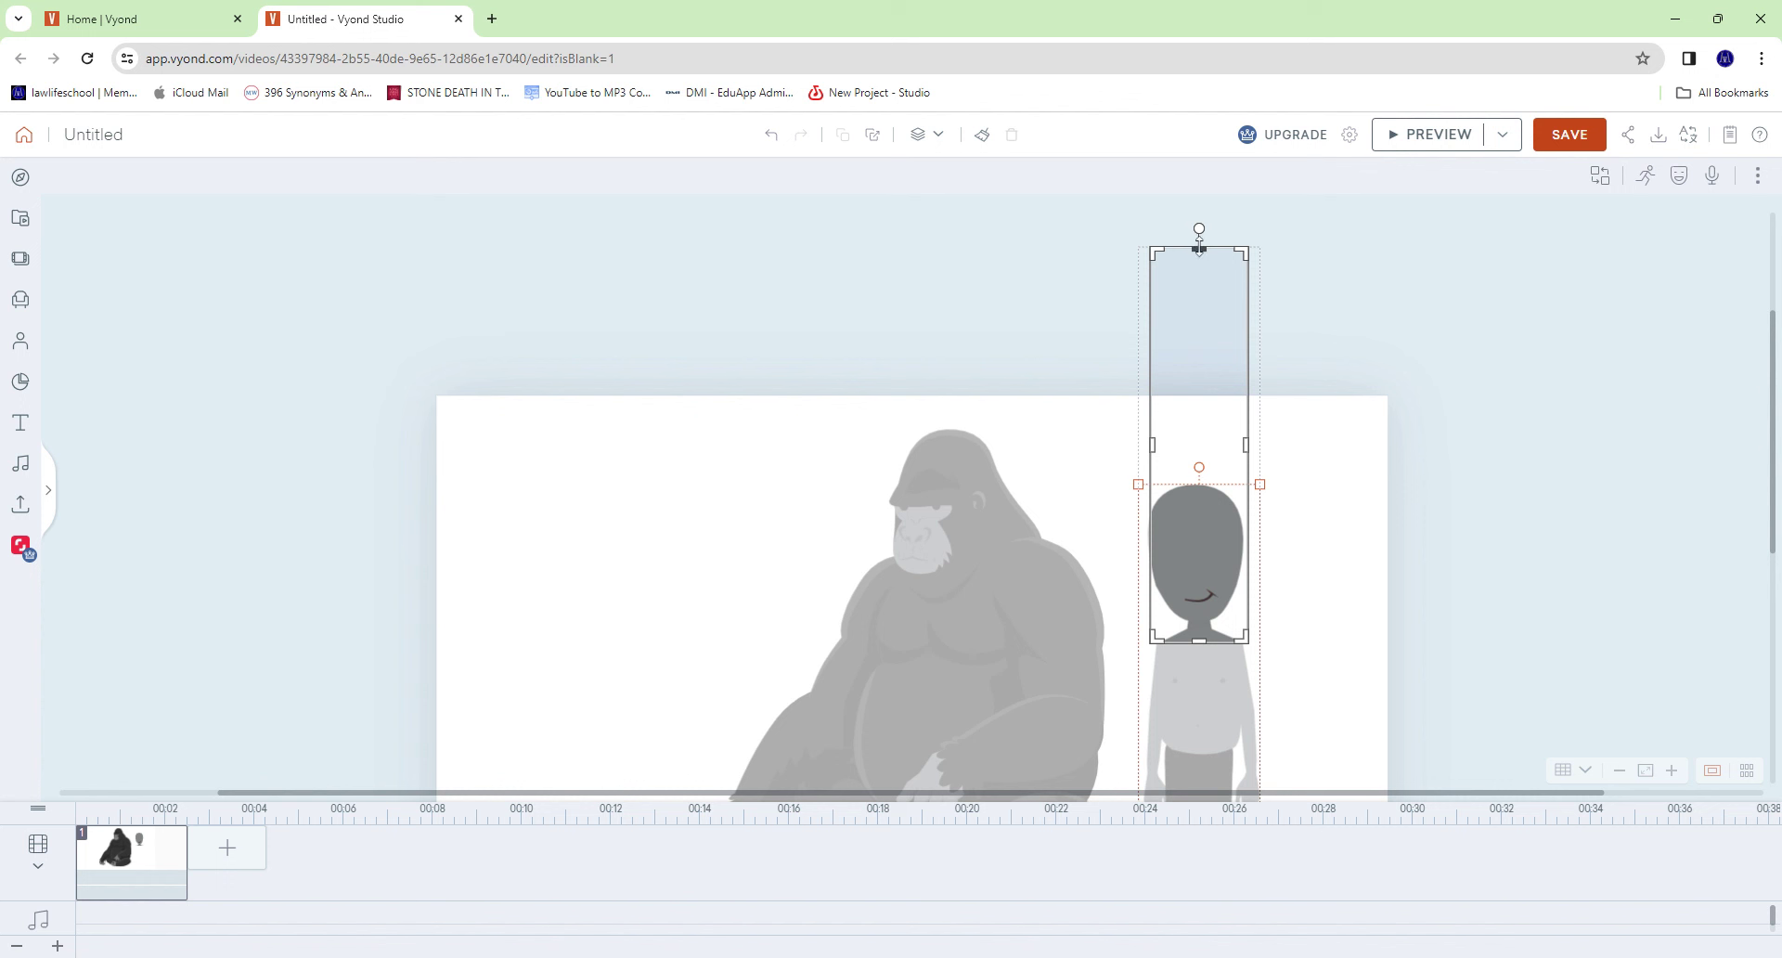
left_click_drag(1199, 247, 1238, 573)
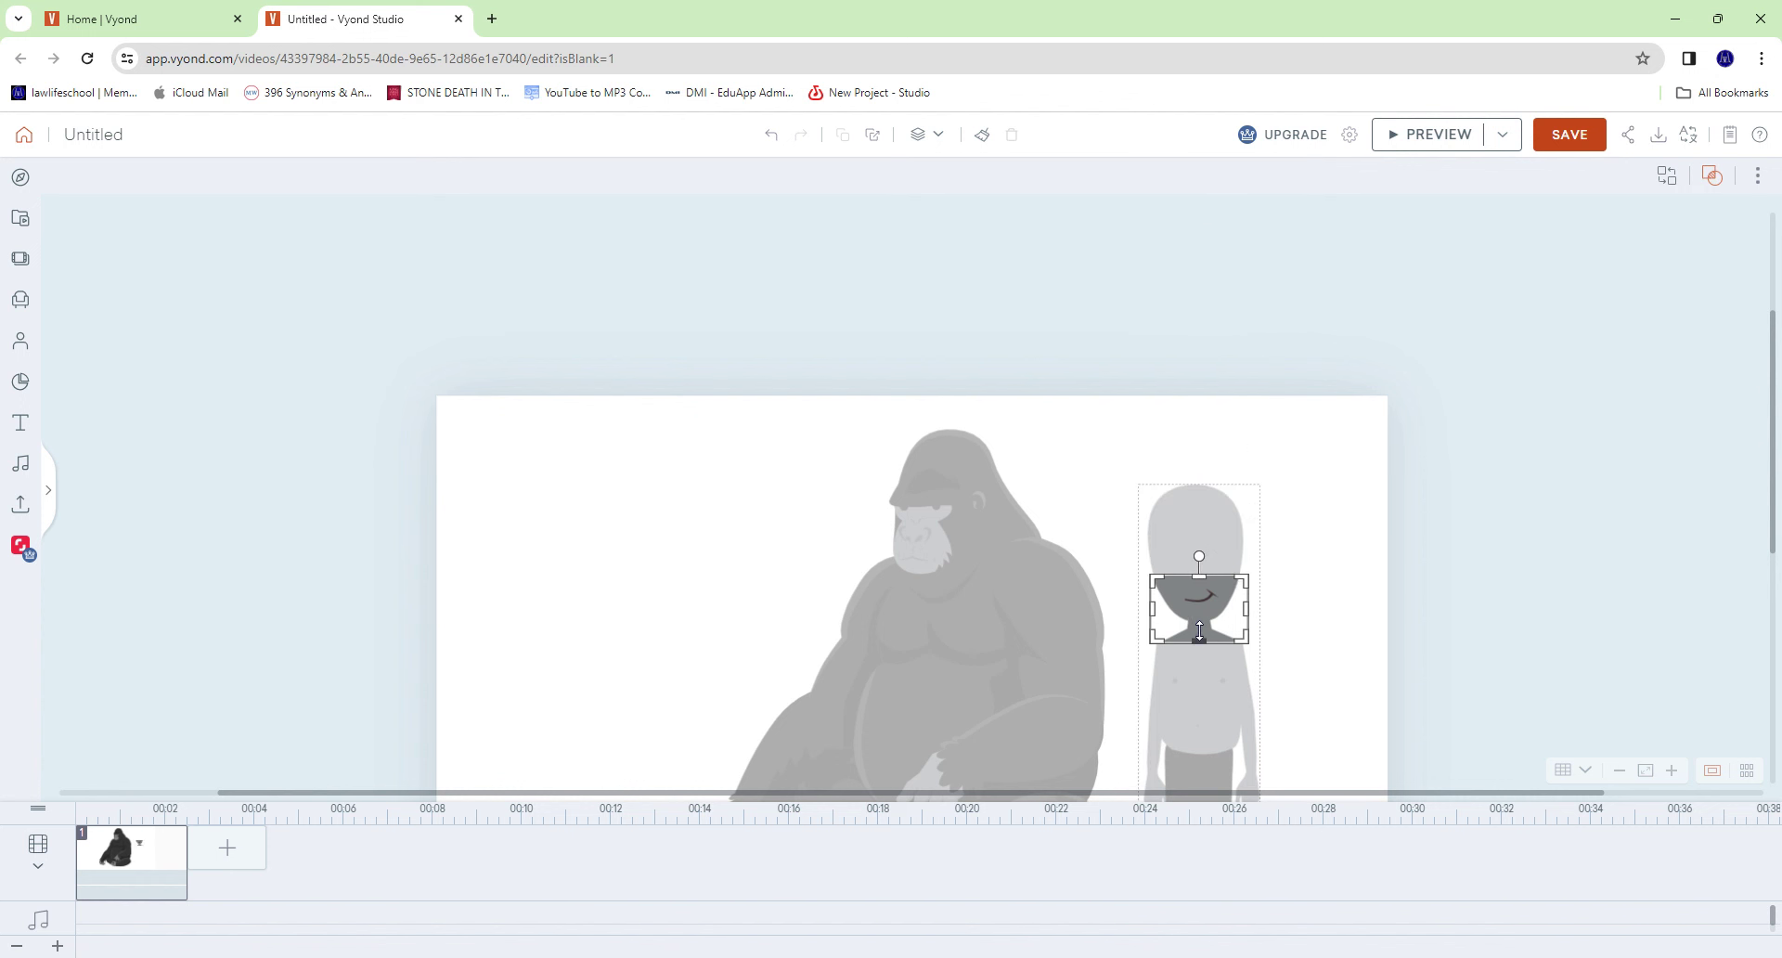
left_click_drag(1199, 631, 1201, 613)
left_click_drag(1149, 596, 1221, 603)
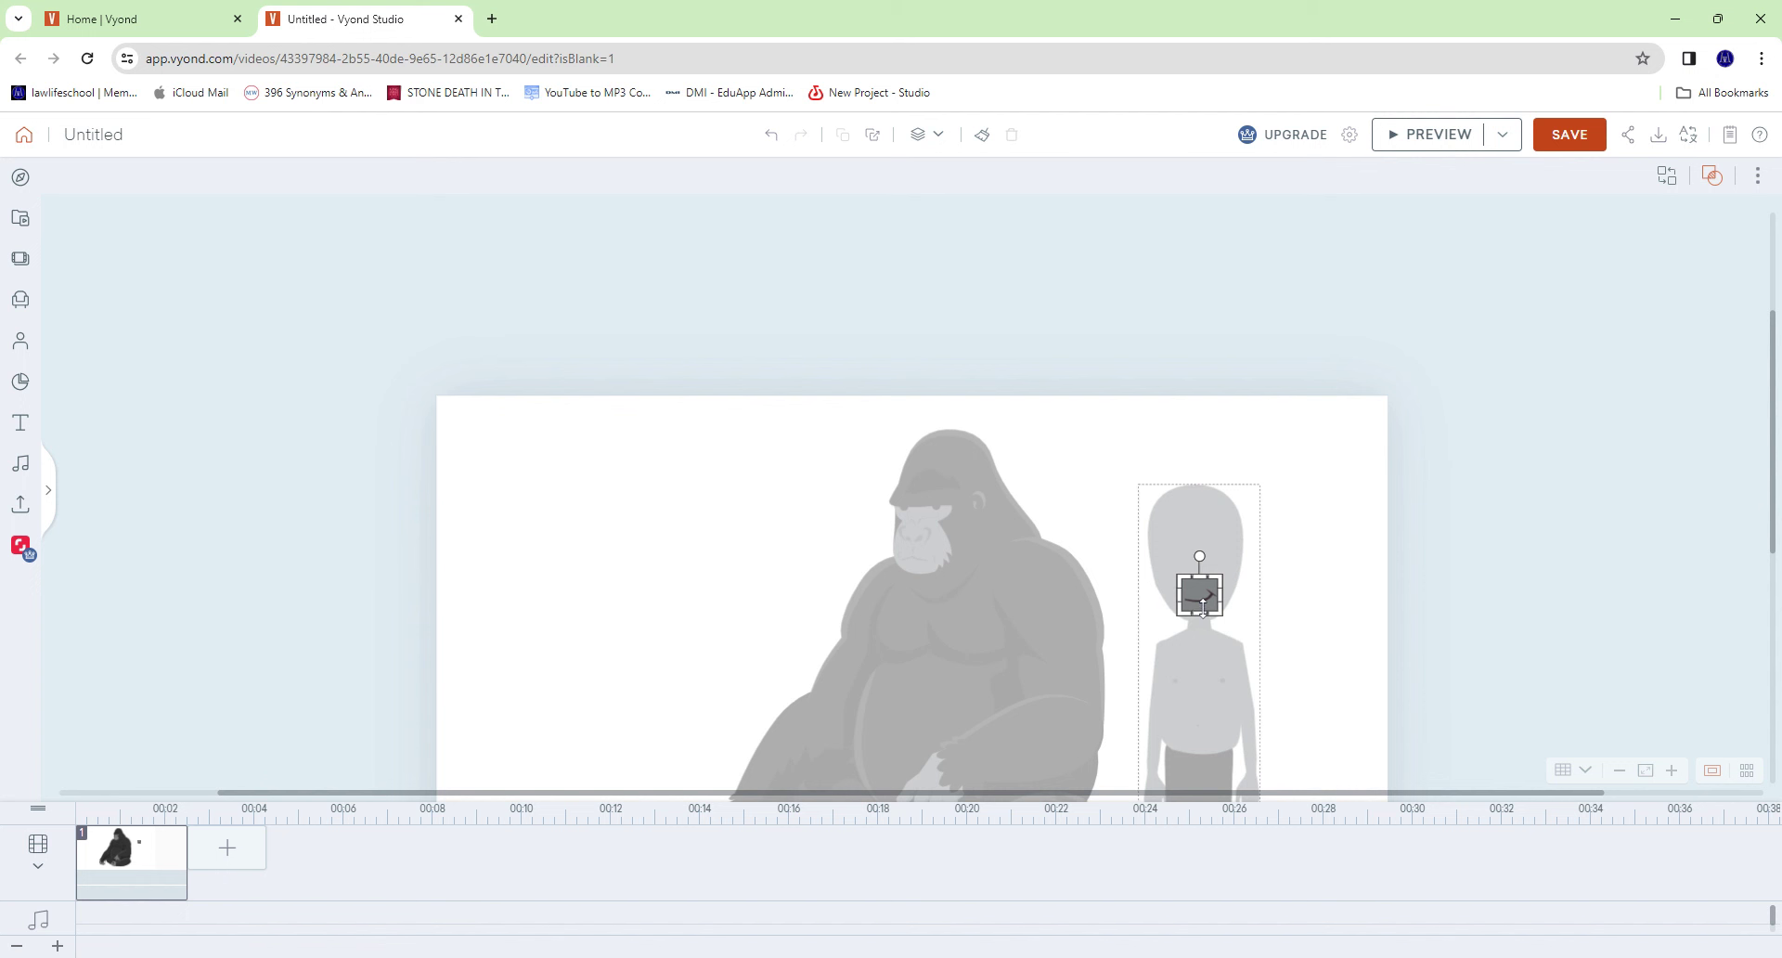
mouse_move(1203, 609)
left_mouse_down()
mouse_move(1199, 624)
mouse_move(1201, 585)
left_mouse_up()
Place the cropped mouth on the seated gorilla's muzzle, nudging it to the green centre guide.
left_click(1608, 595)
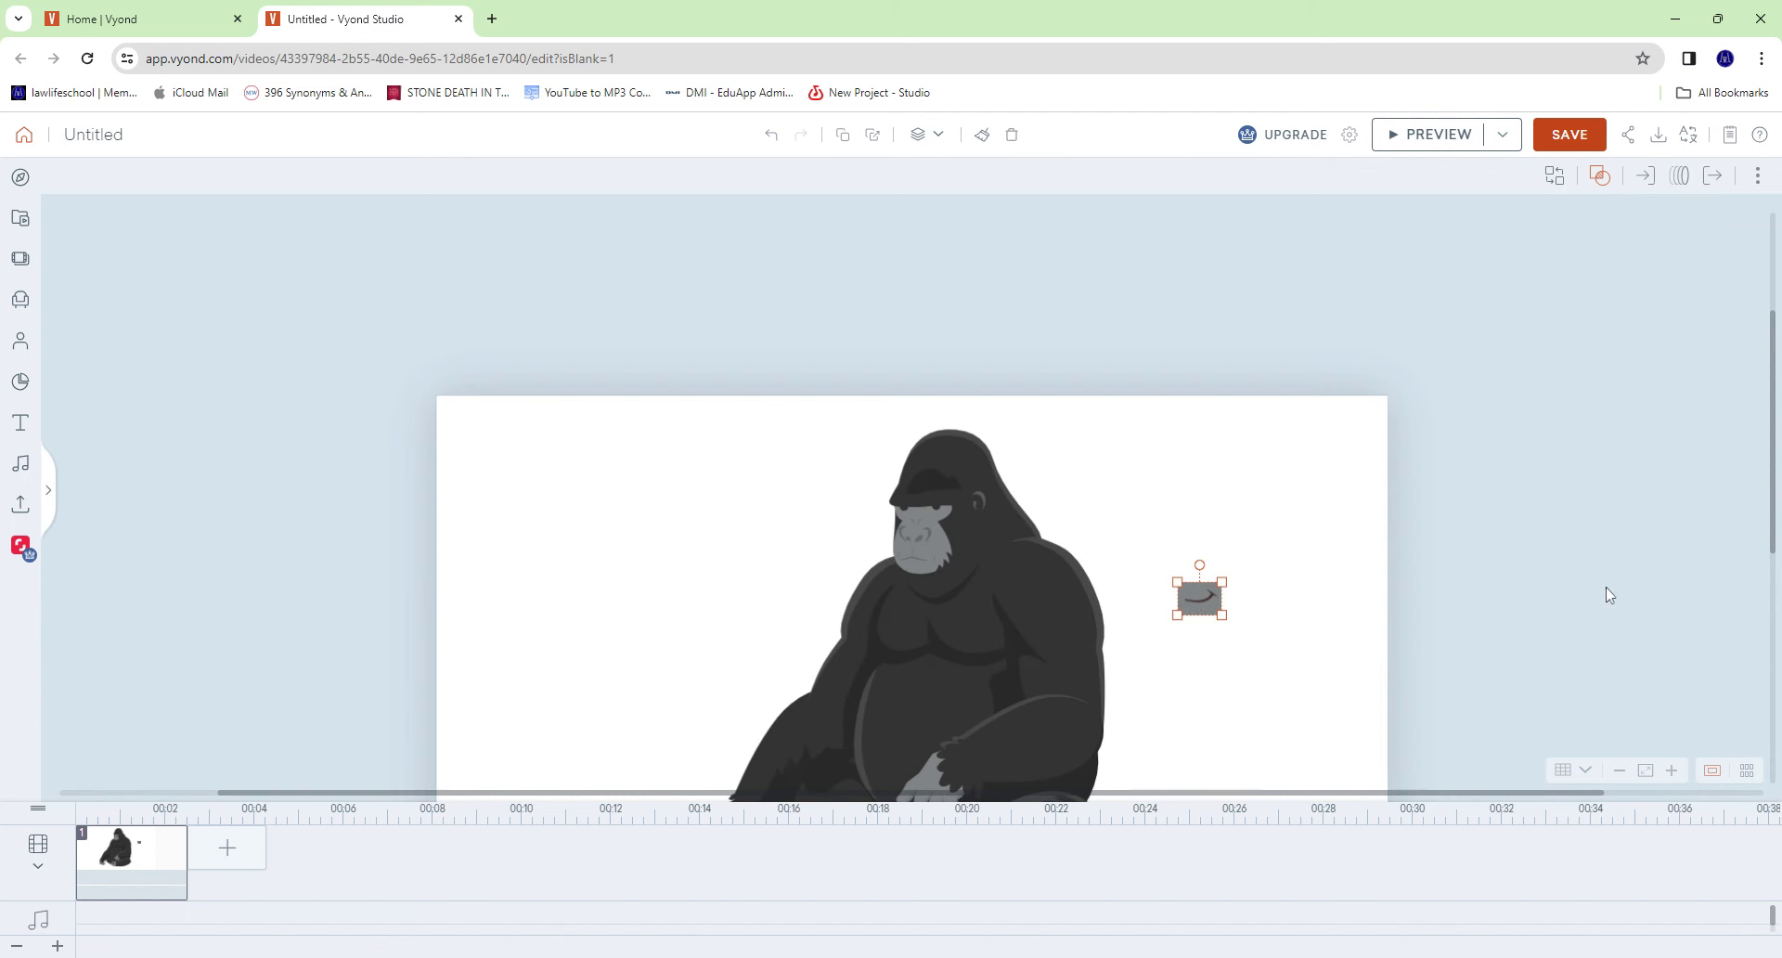
left_click_drag(1200, 598, 922, 558)
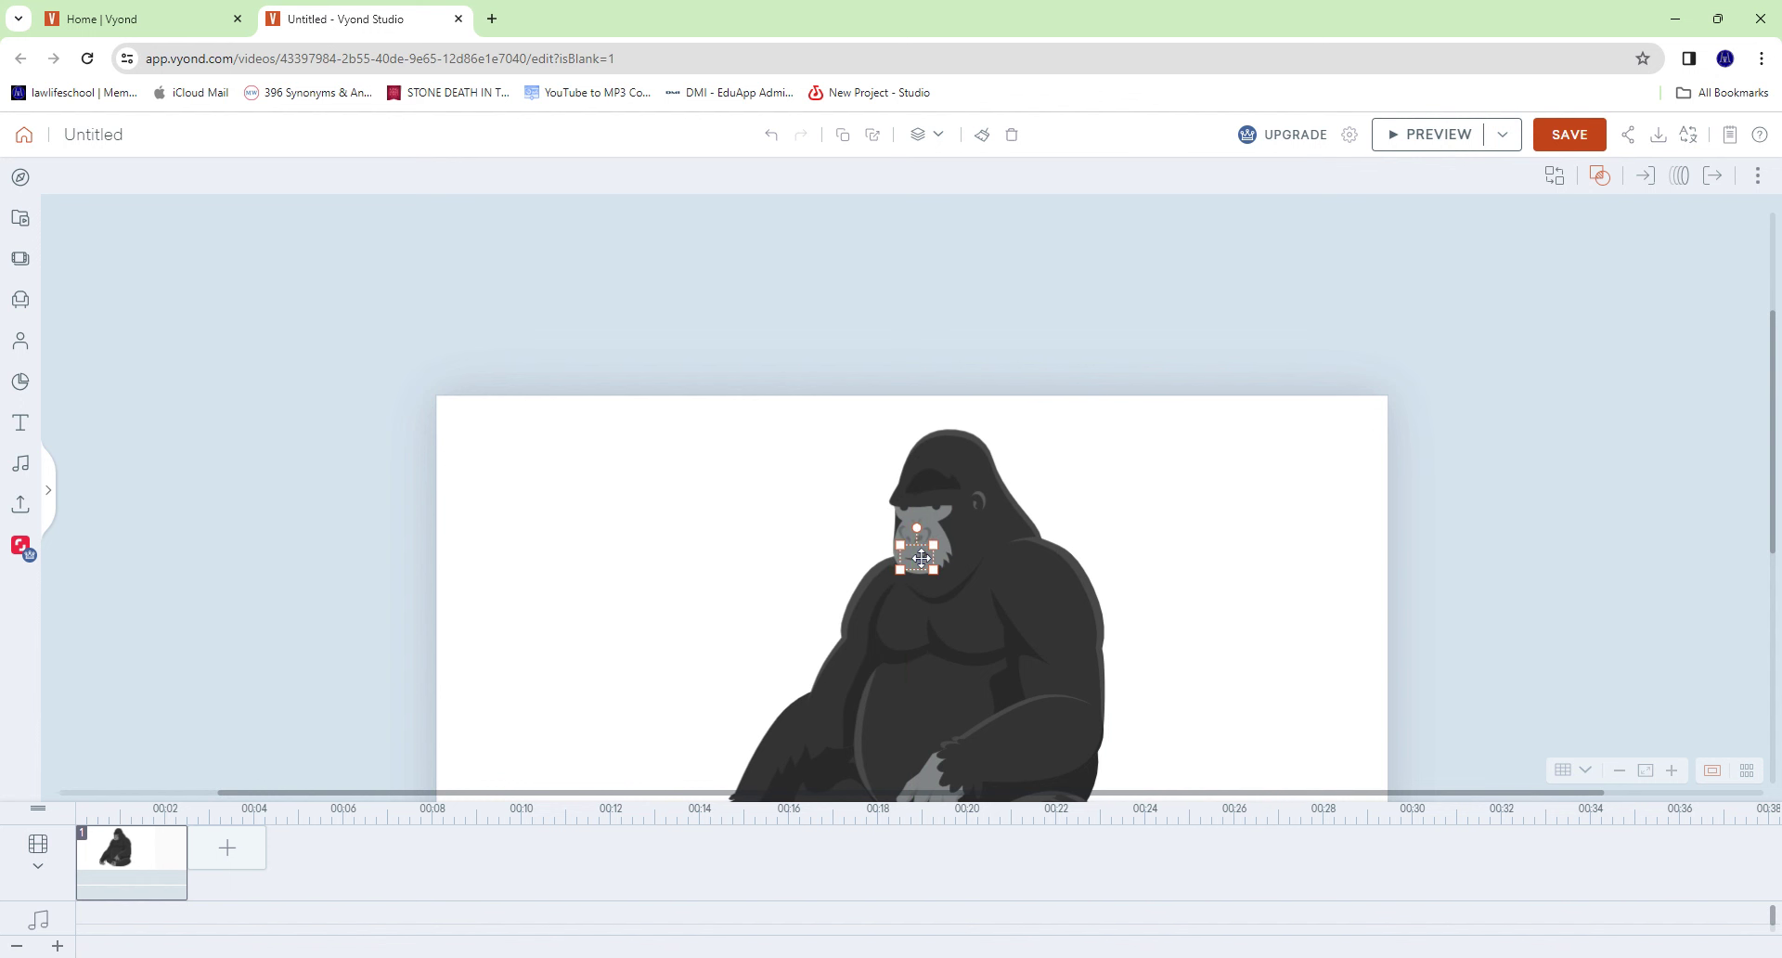
left_click(1356, 545)
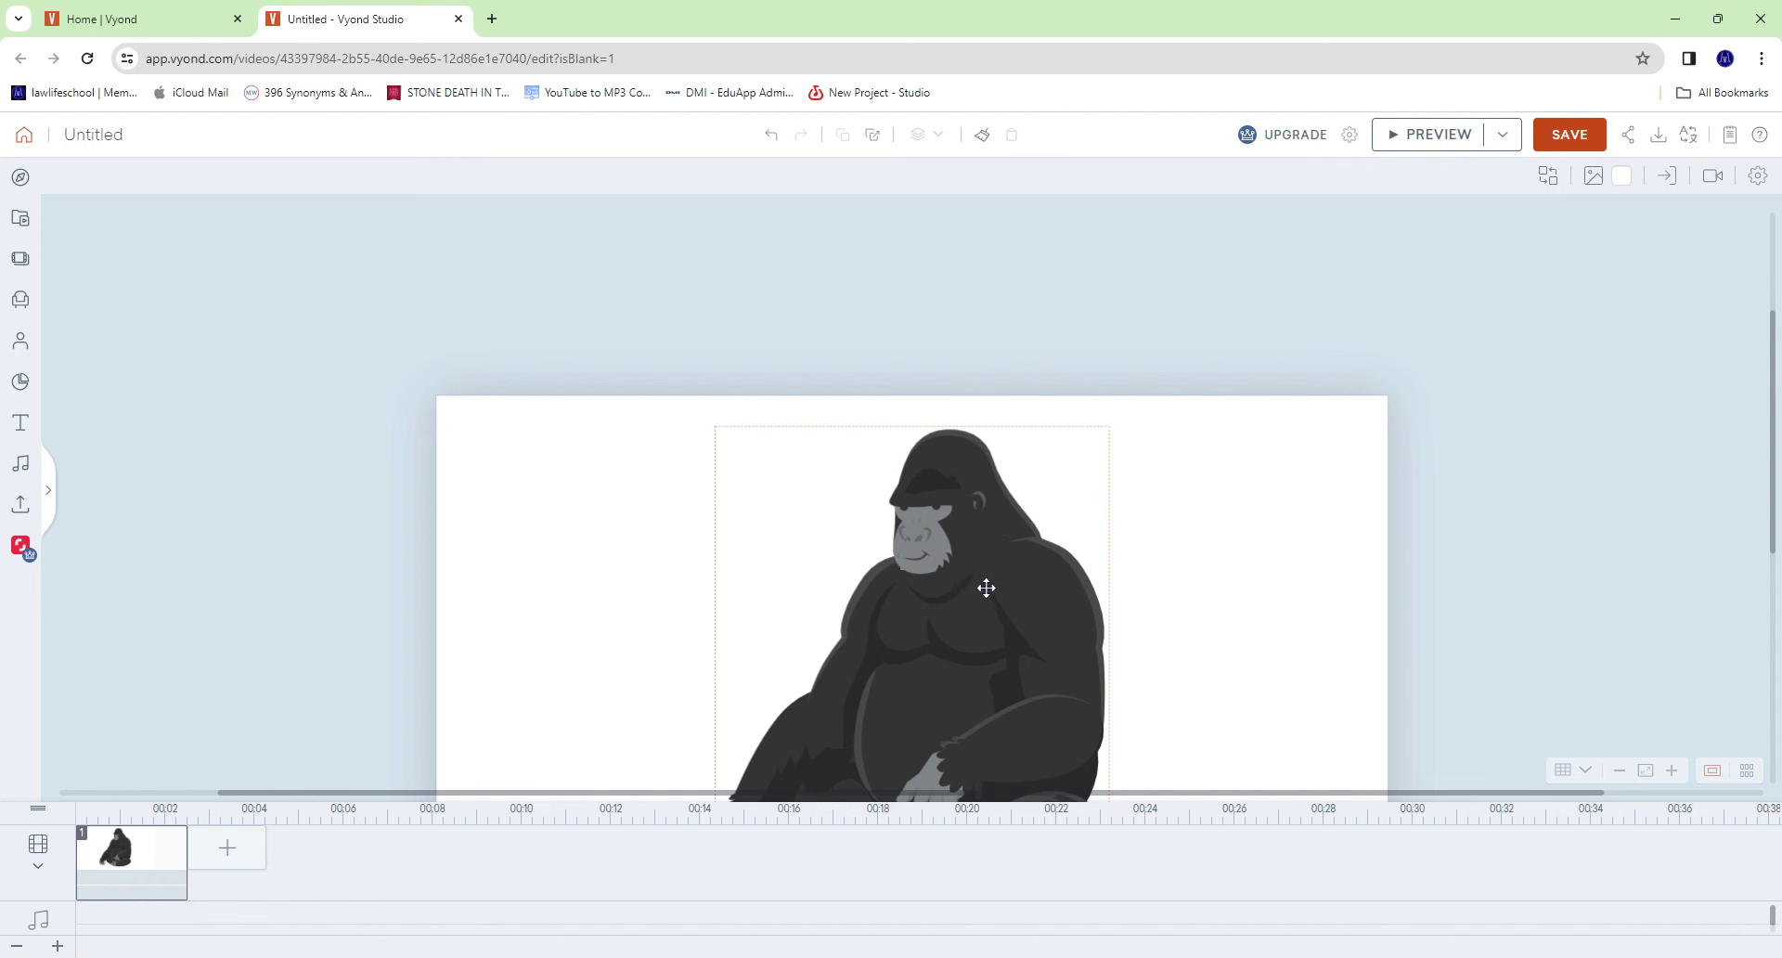
left_click(918, 565)
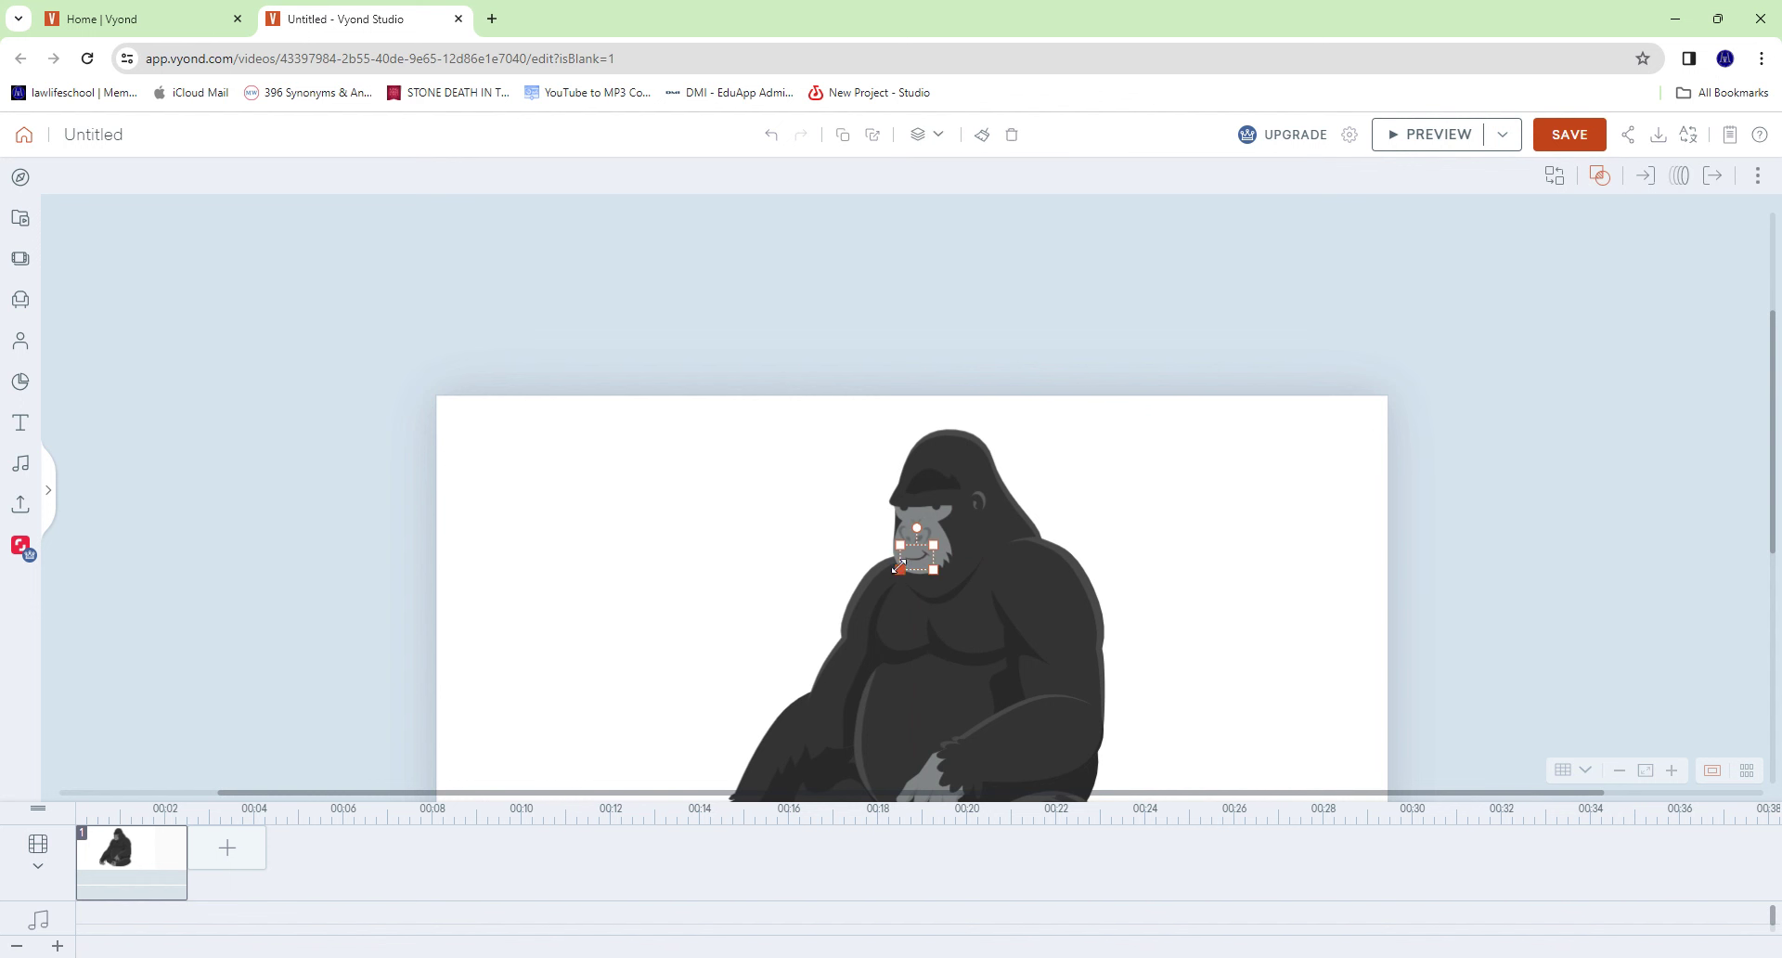
left_click(1299, 545)
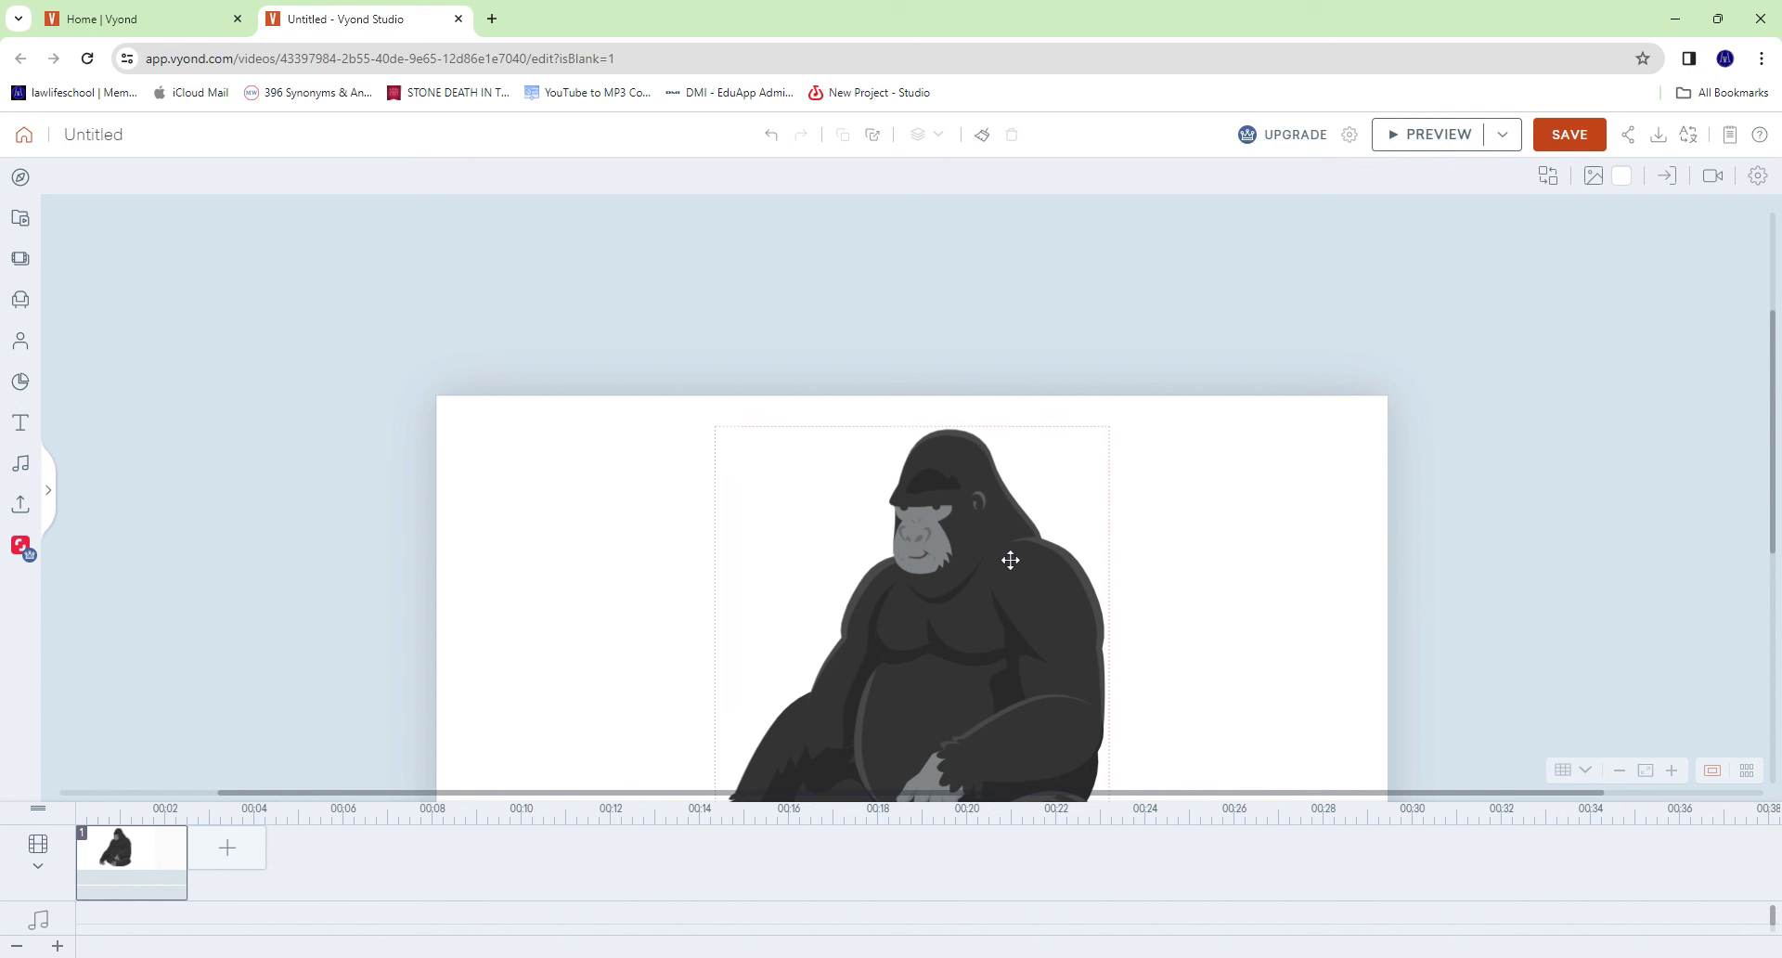
left_click(928, 555)
left_click_drag(928, 555, 922, 556)
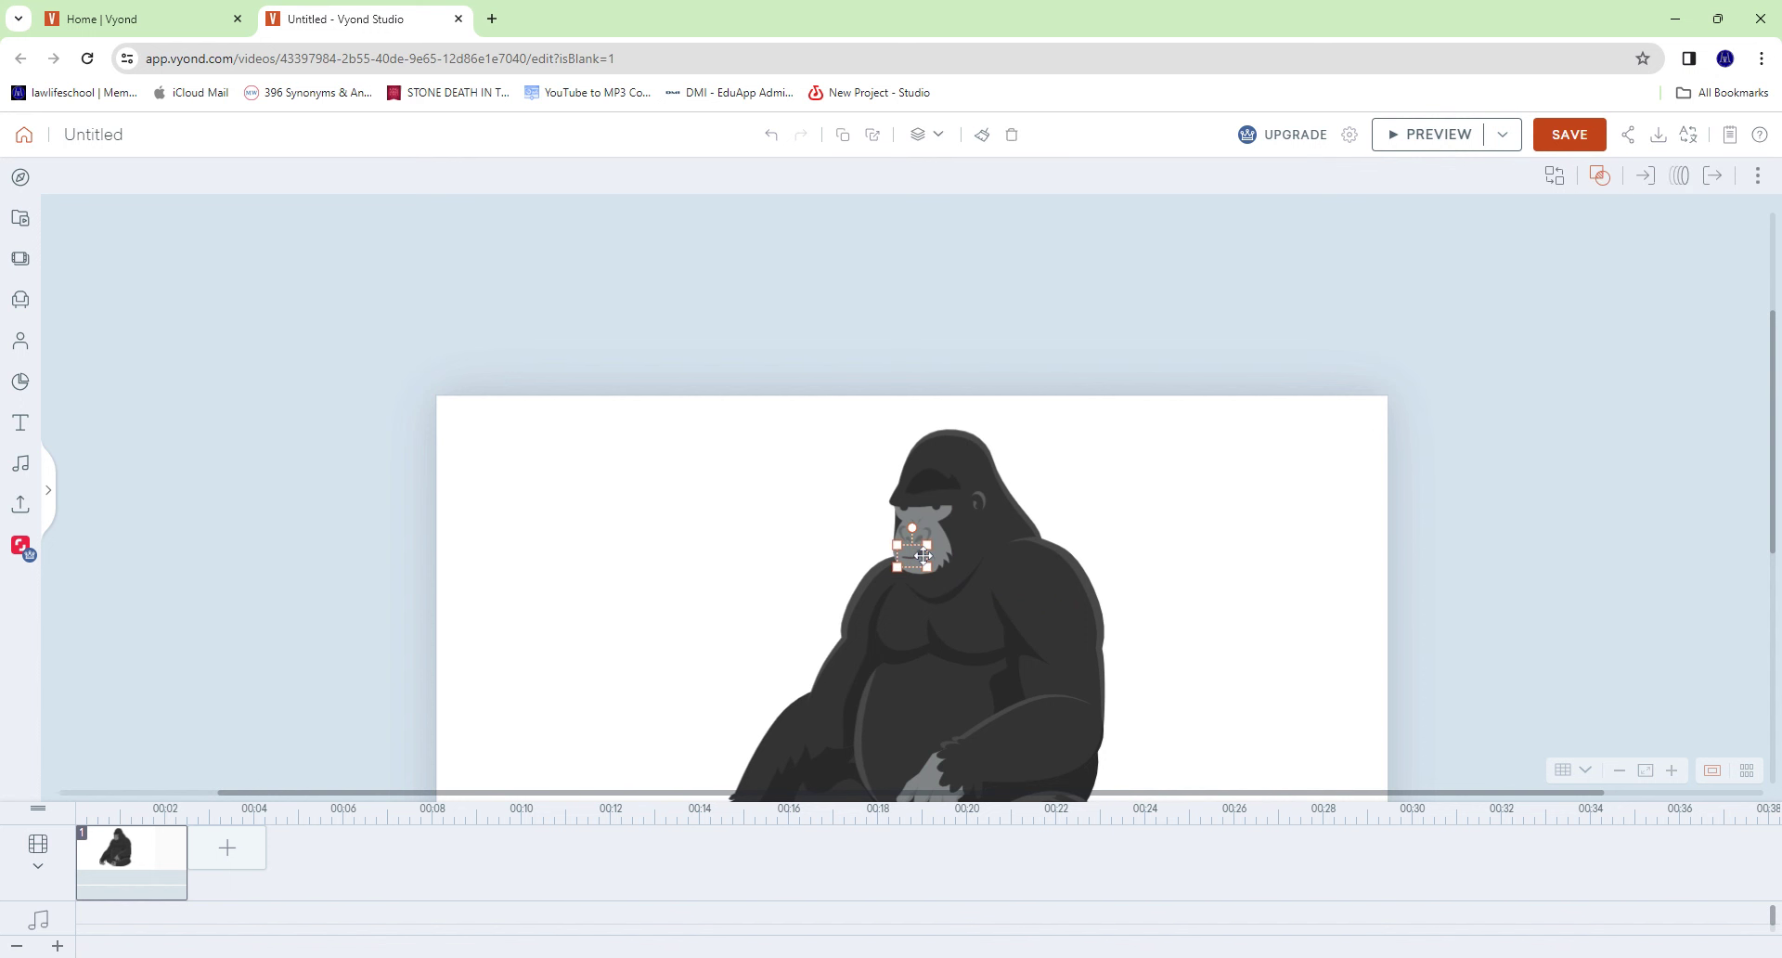
Set the mouth character's expression to Cry, then change it to Talk Angry No Lip Sync.
double_click(907, 557)
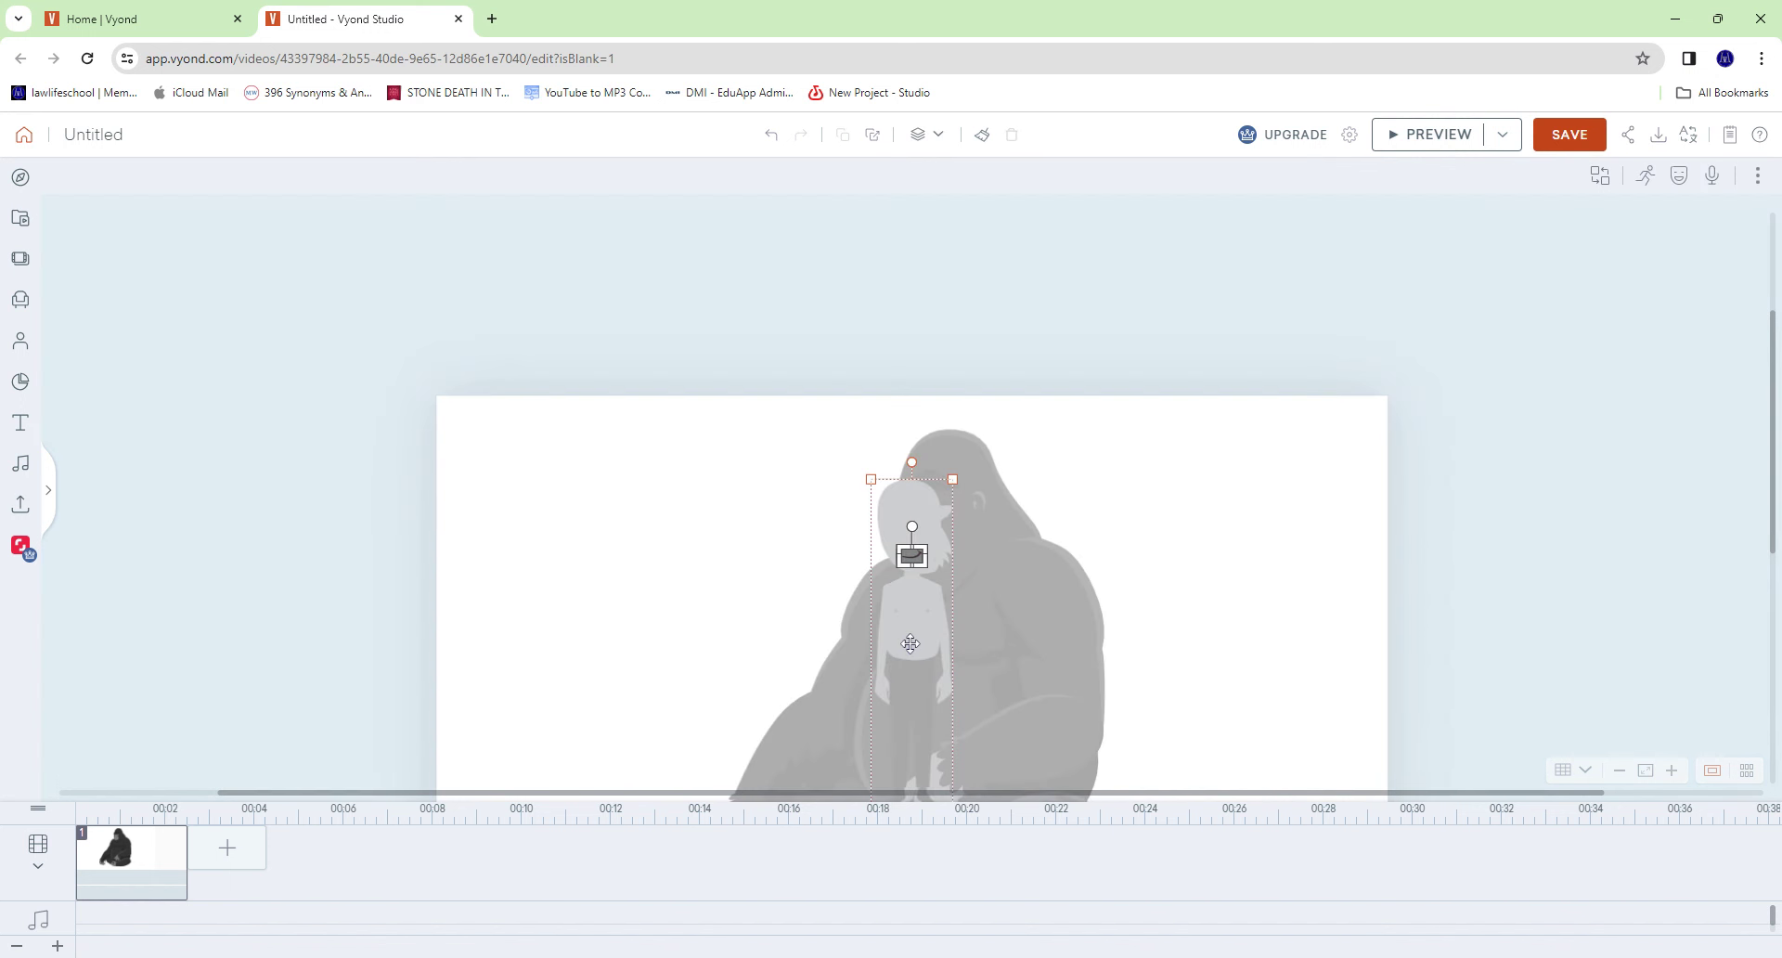
left_click(1678, 176)
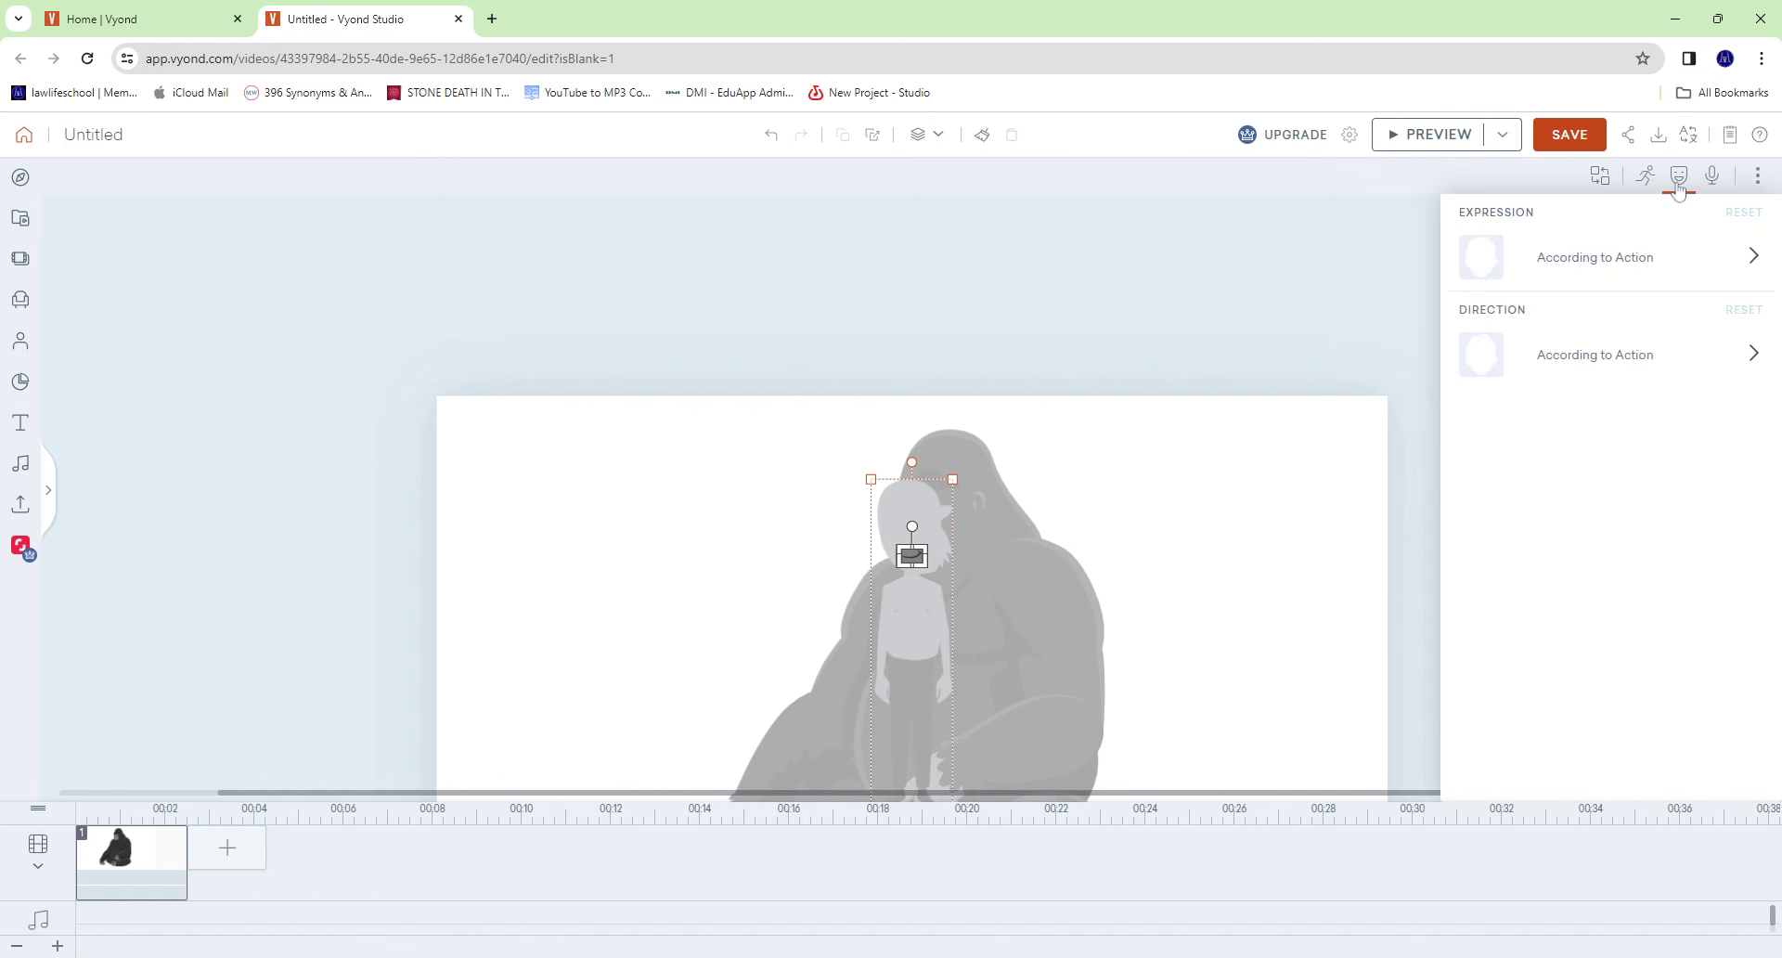
left_click(1659, 266)
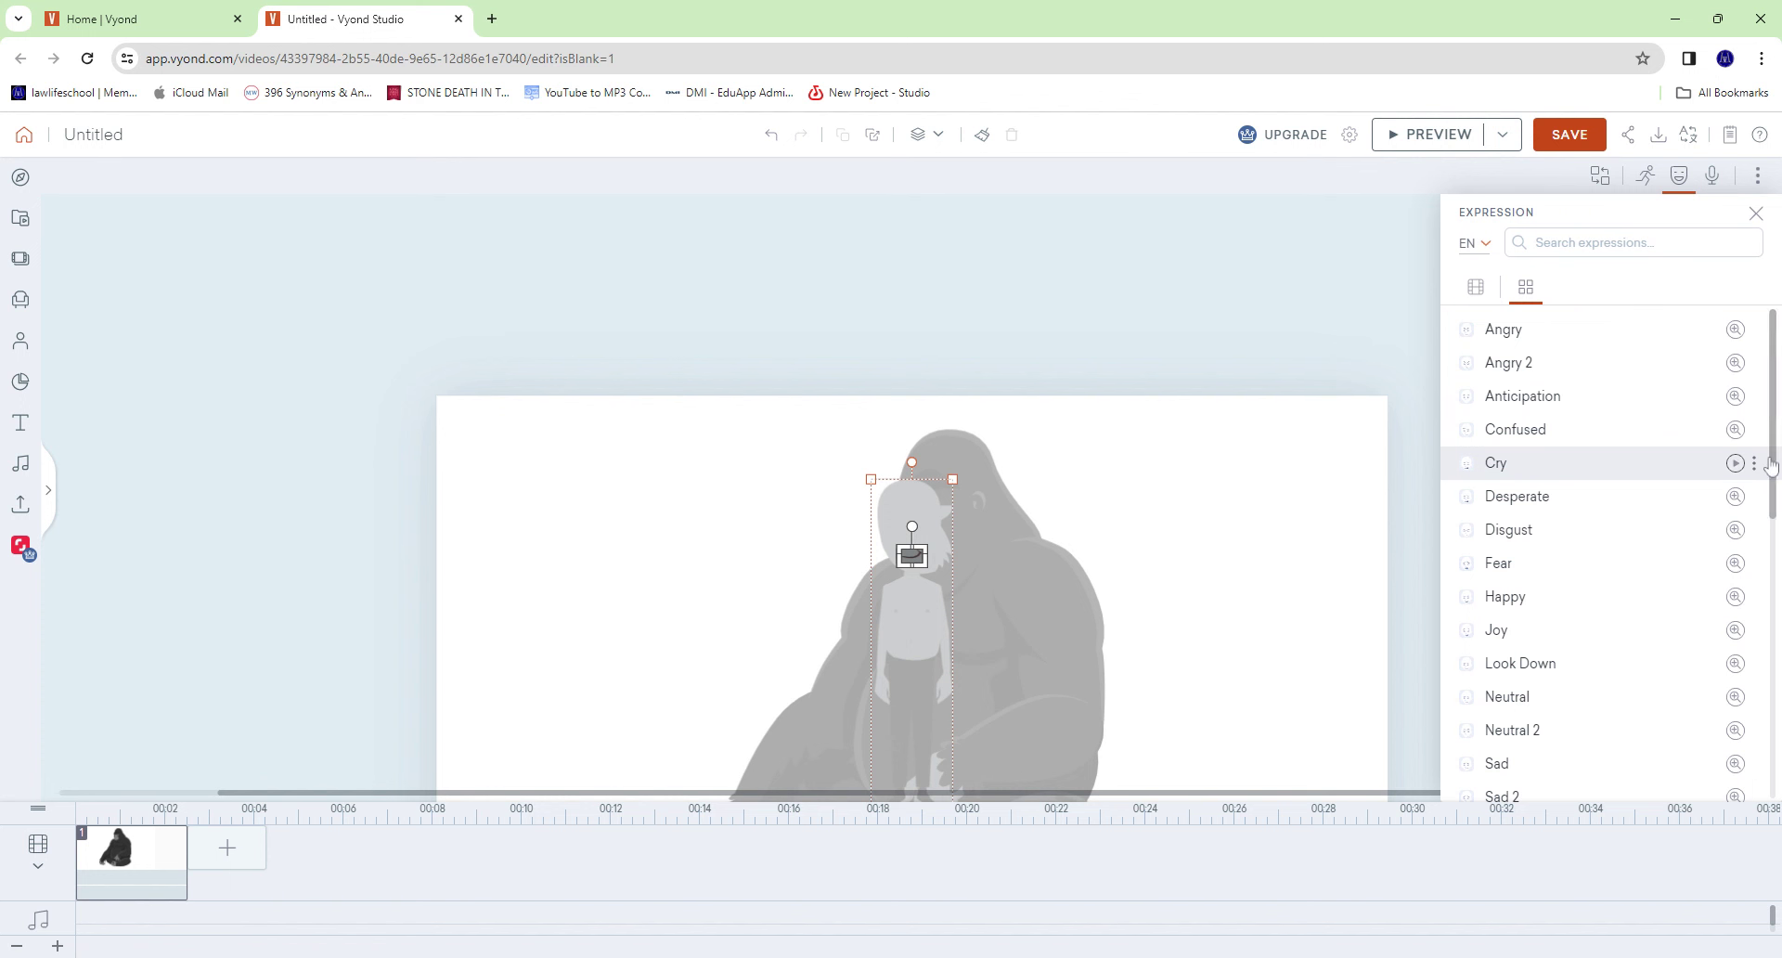
left_click(1671, 462)
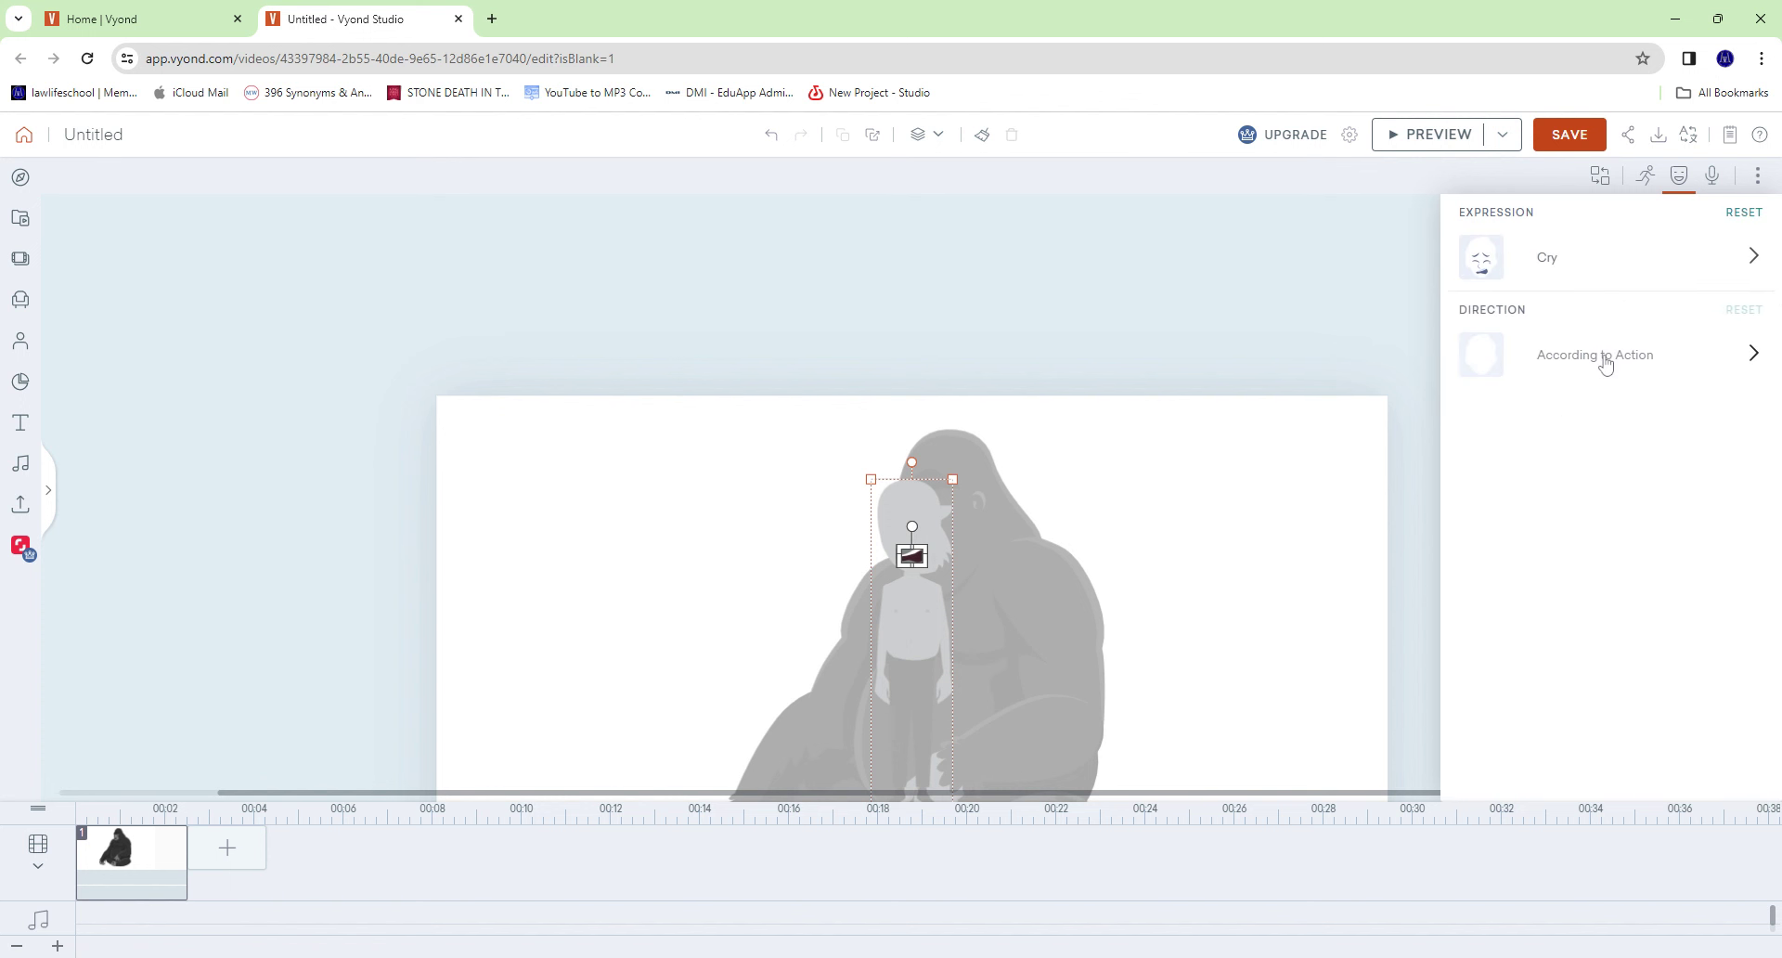
left_click(1541, 275)
scroll(1635, 525, "down", 5)
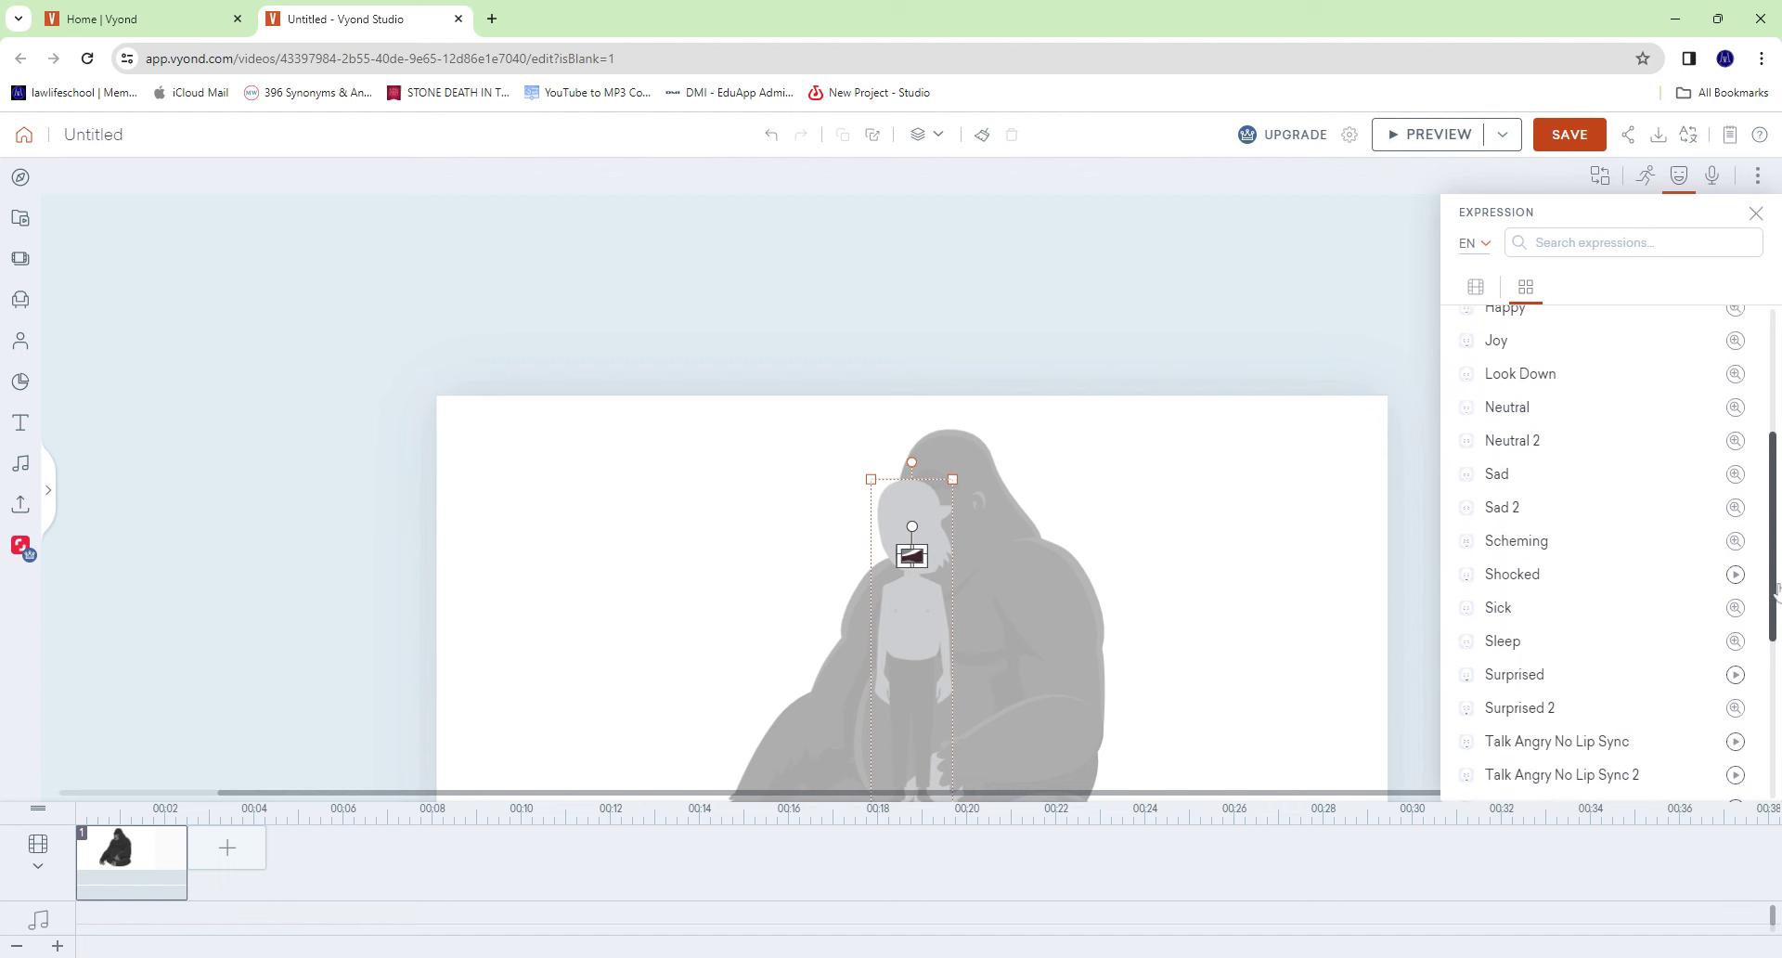
left_click(1636, 526)
left_click(1273, 360)
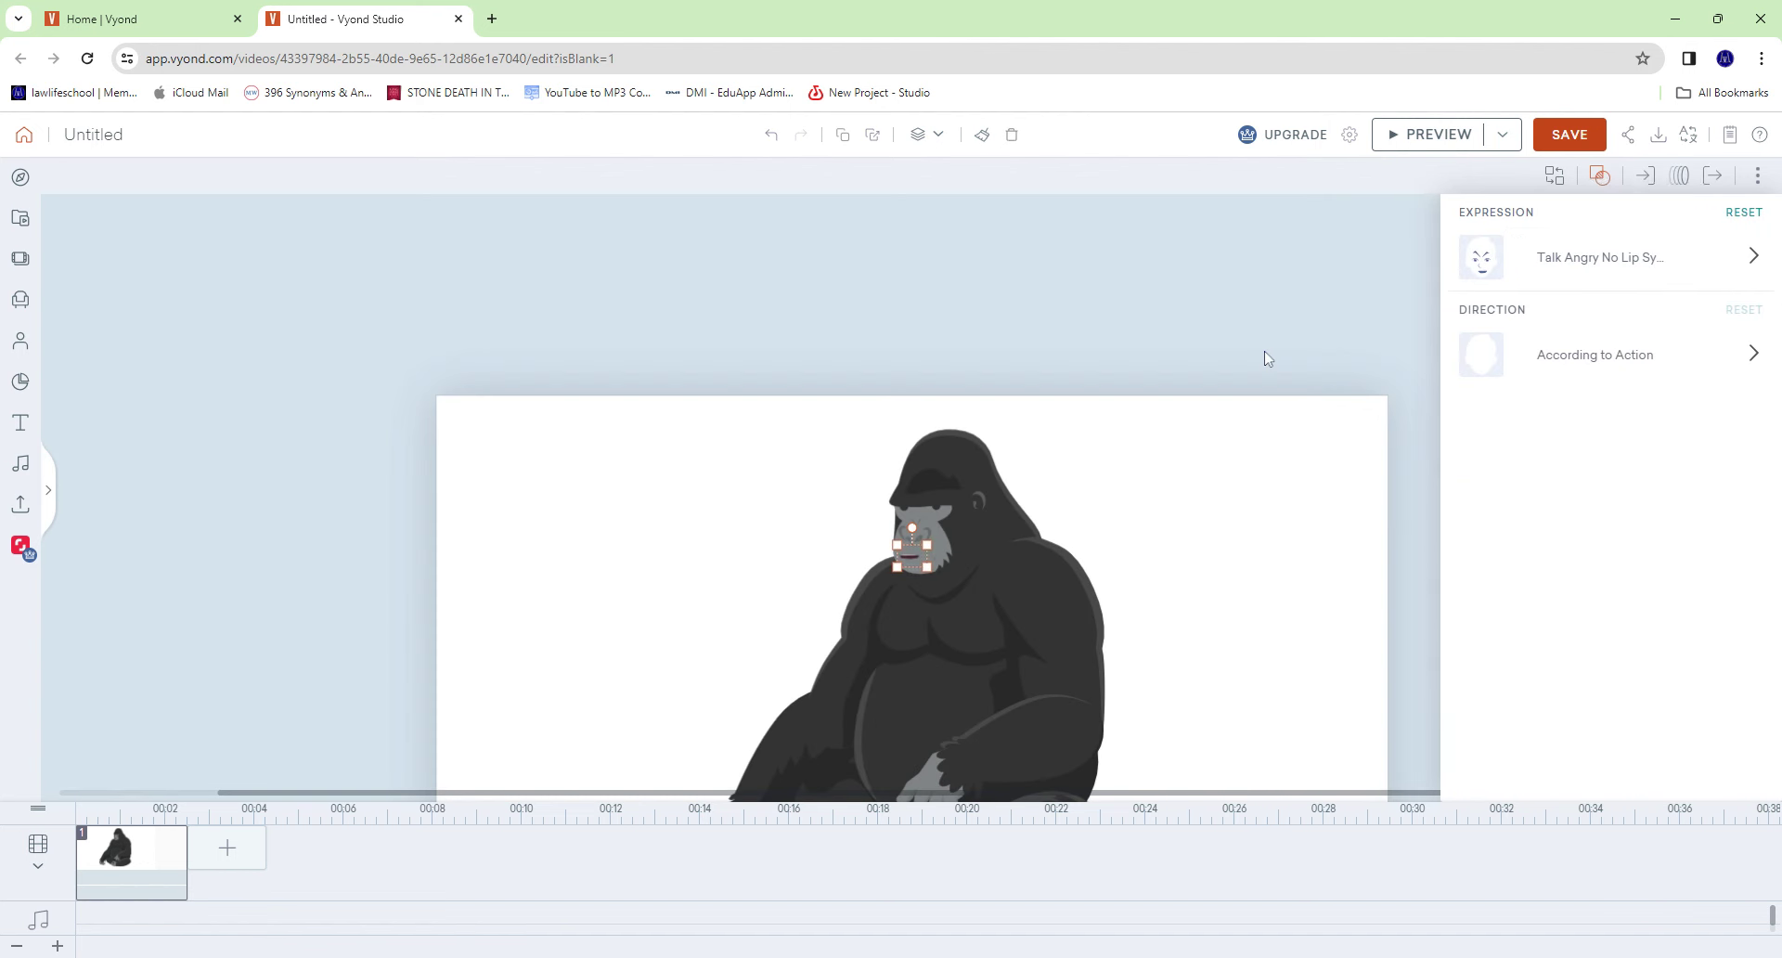
left_click(1415, 136)
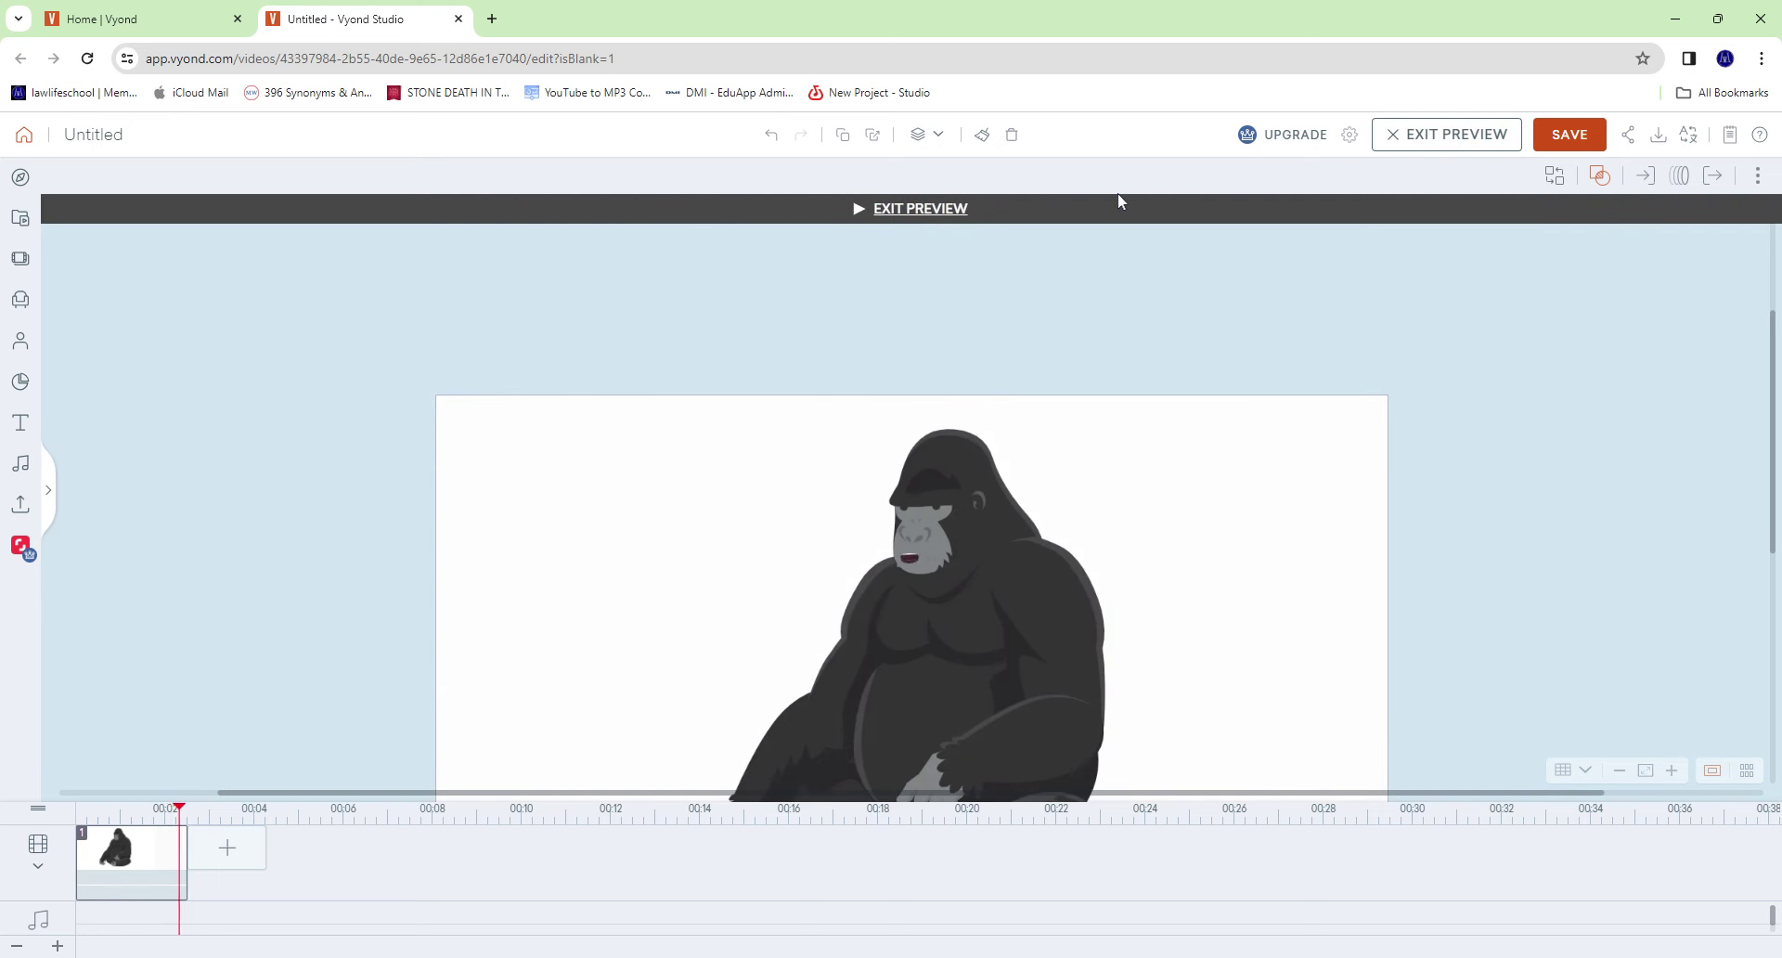
left_click(961, 215)
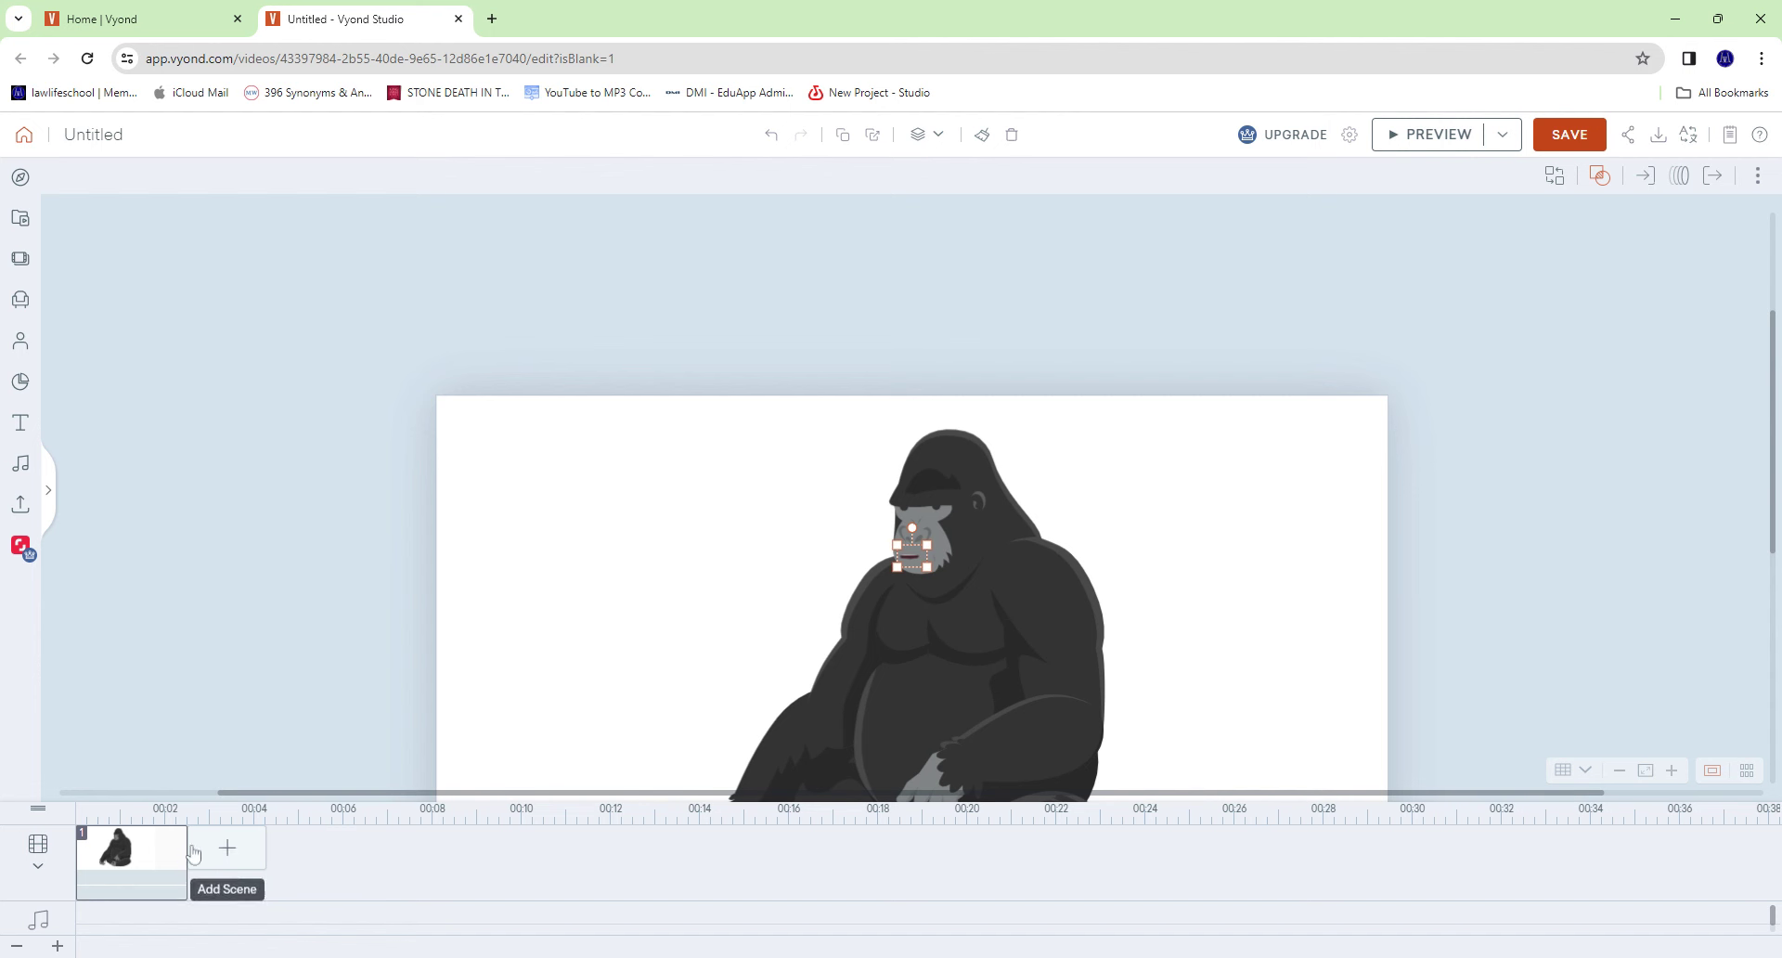
Add a second scene that continues the last one and select its gorilla.
left_click(208, 856)
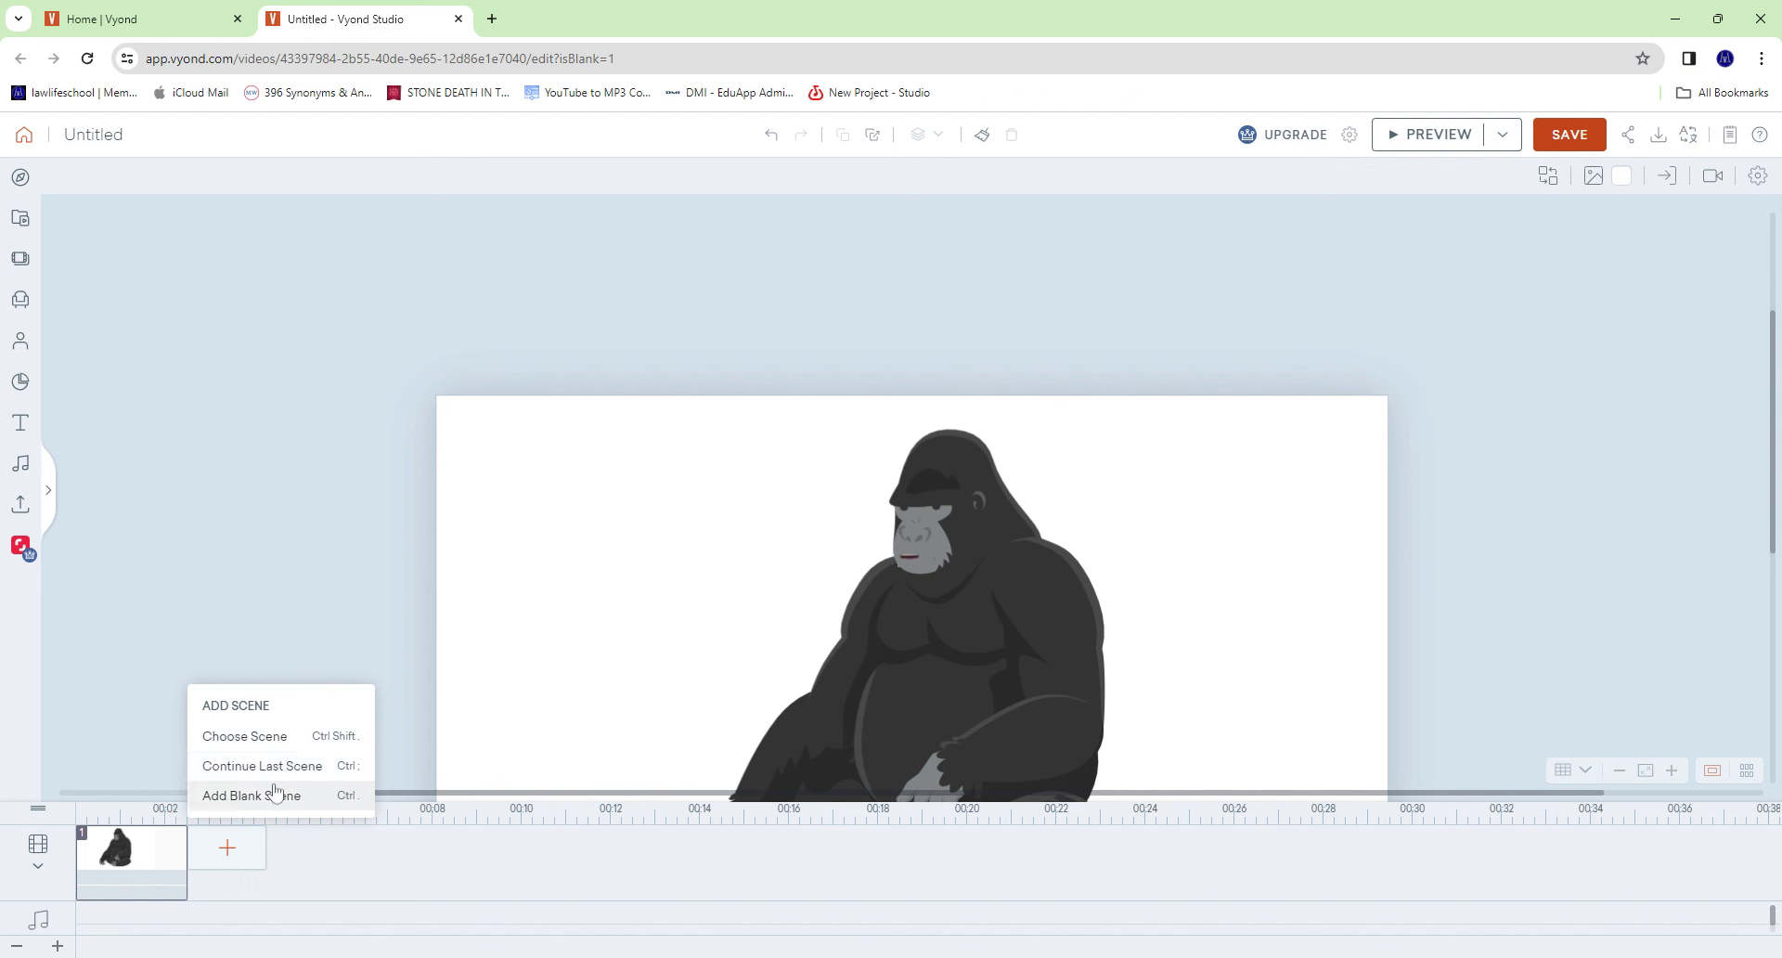
left_click(268, 767)
left_click(982, 604)
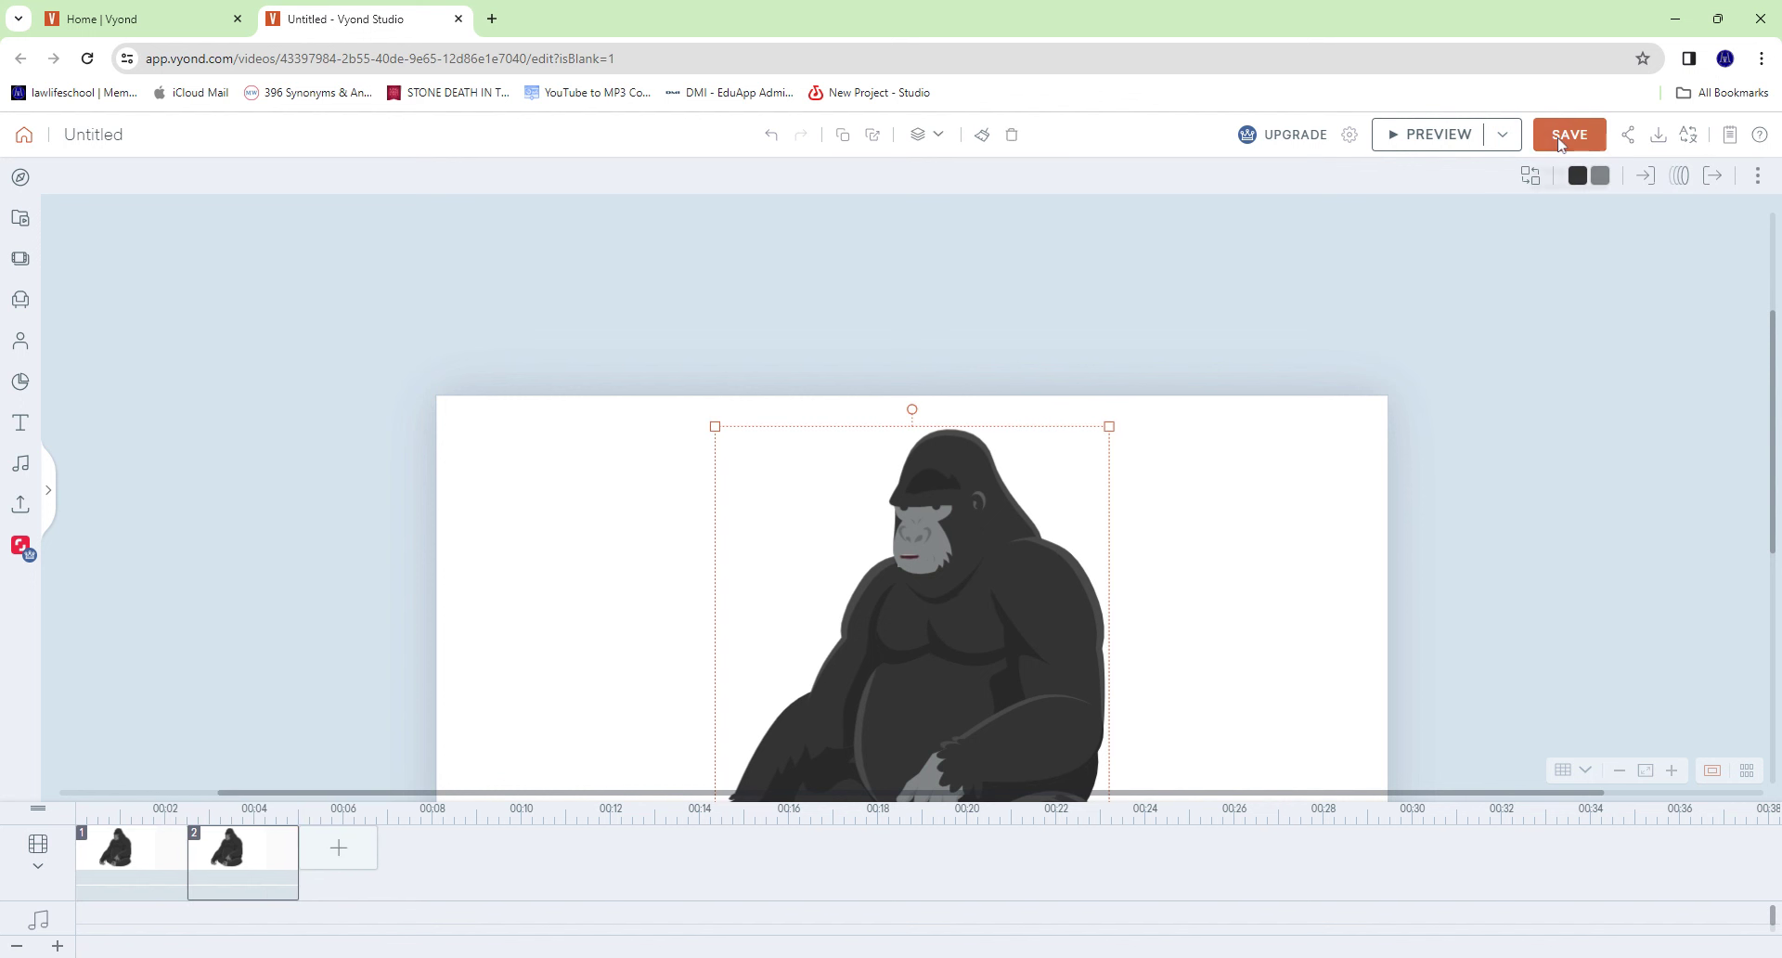
Replace the gorilla by searching the prop library for 'gorilla'.
left_click(1530, 176)
left_click(243, 183)
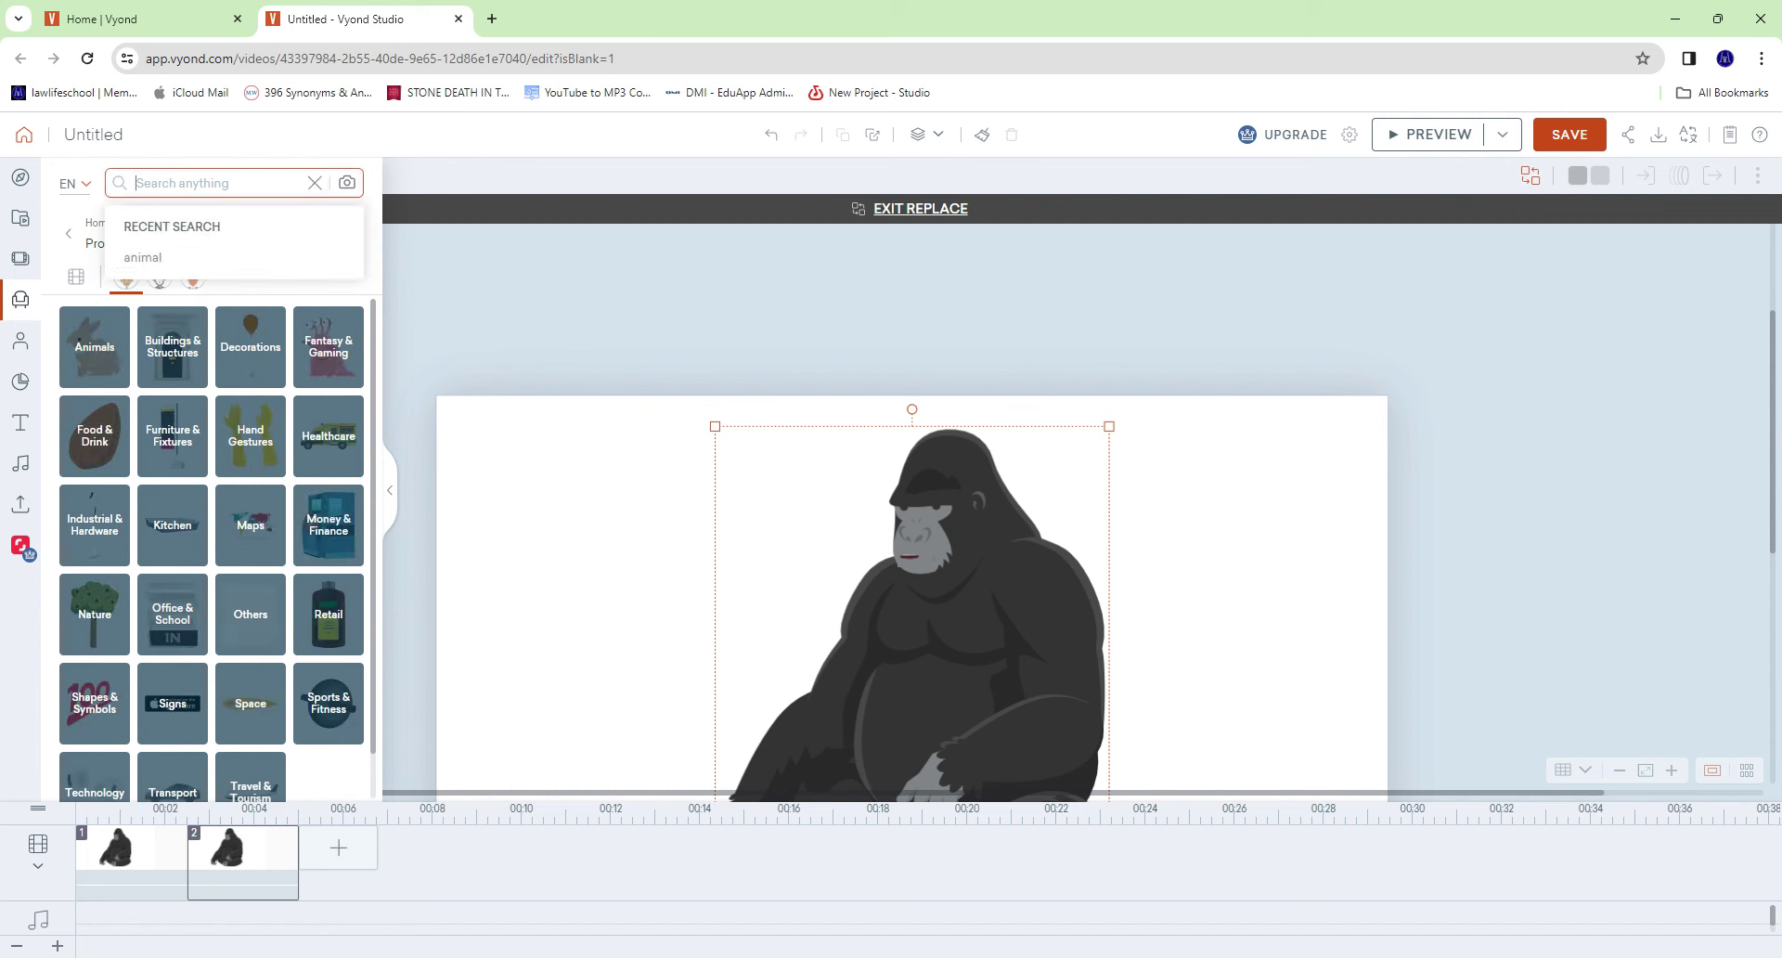
type("got")
key("BackSpace")
type("r")
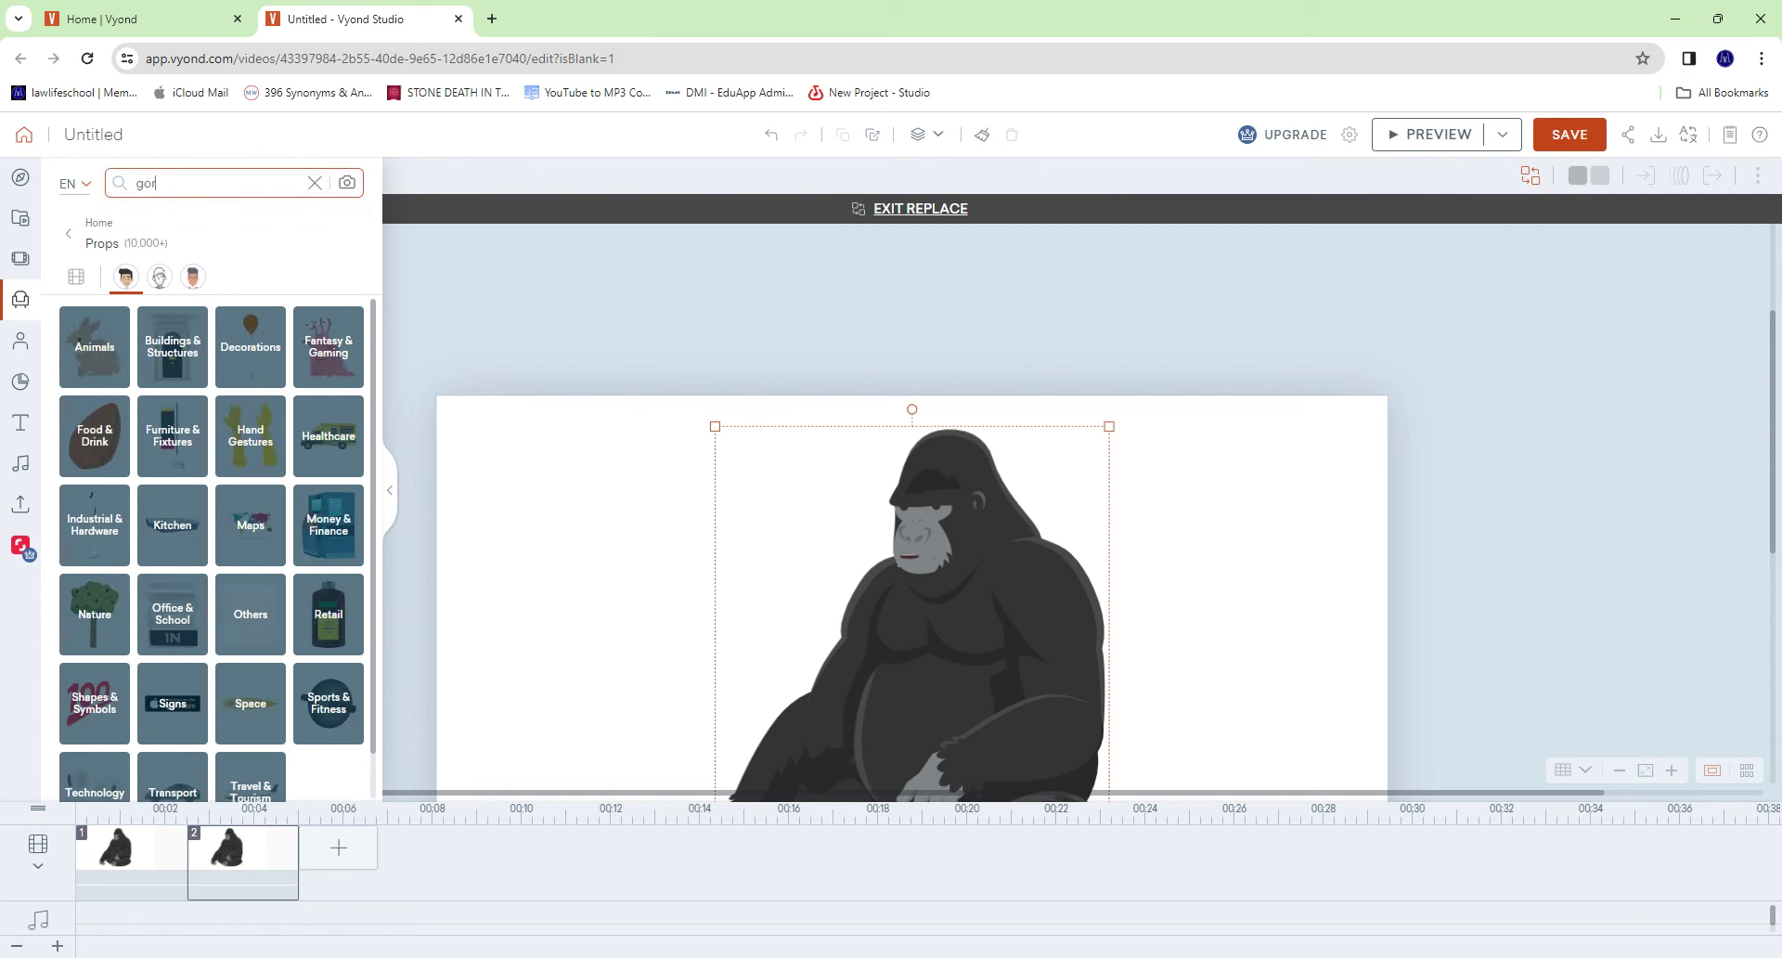
type("illa")
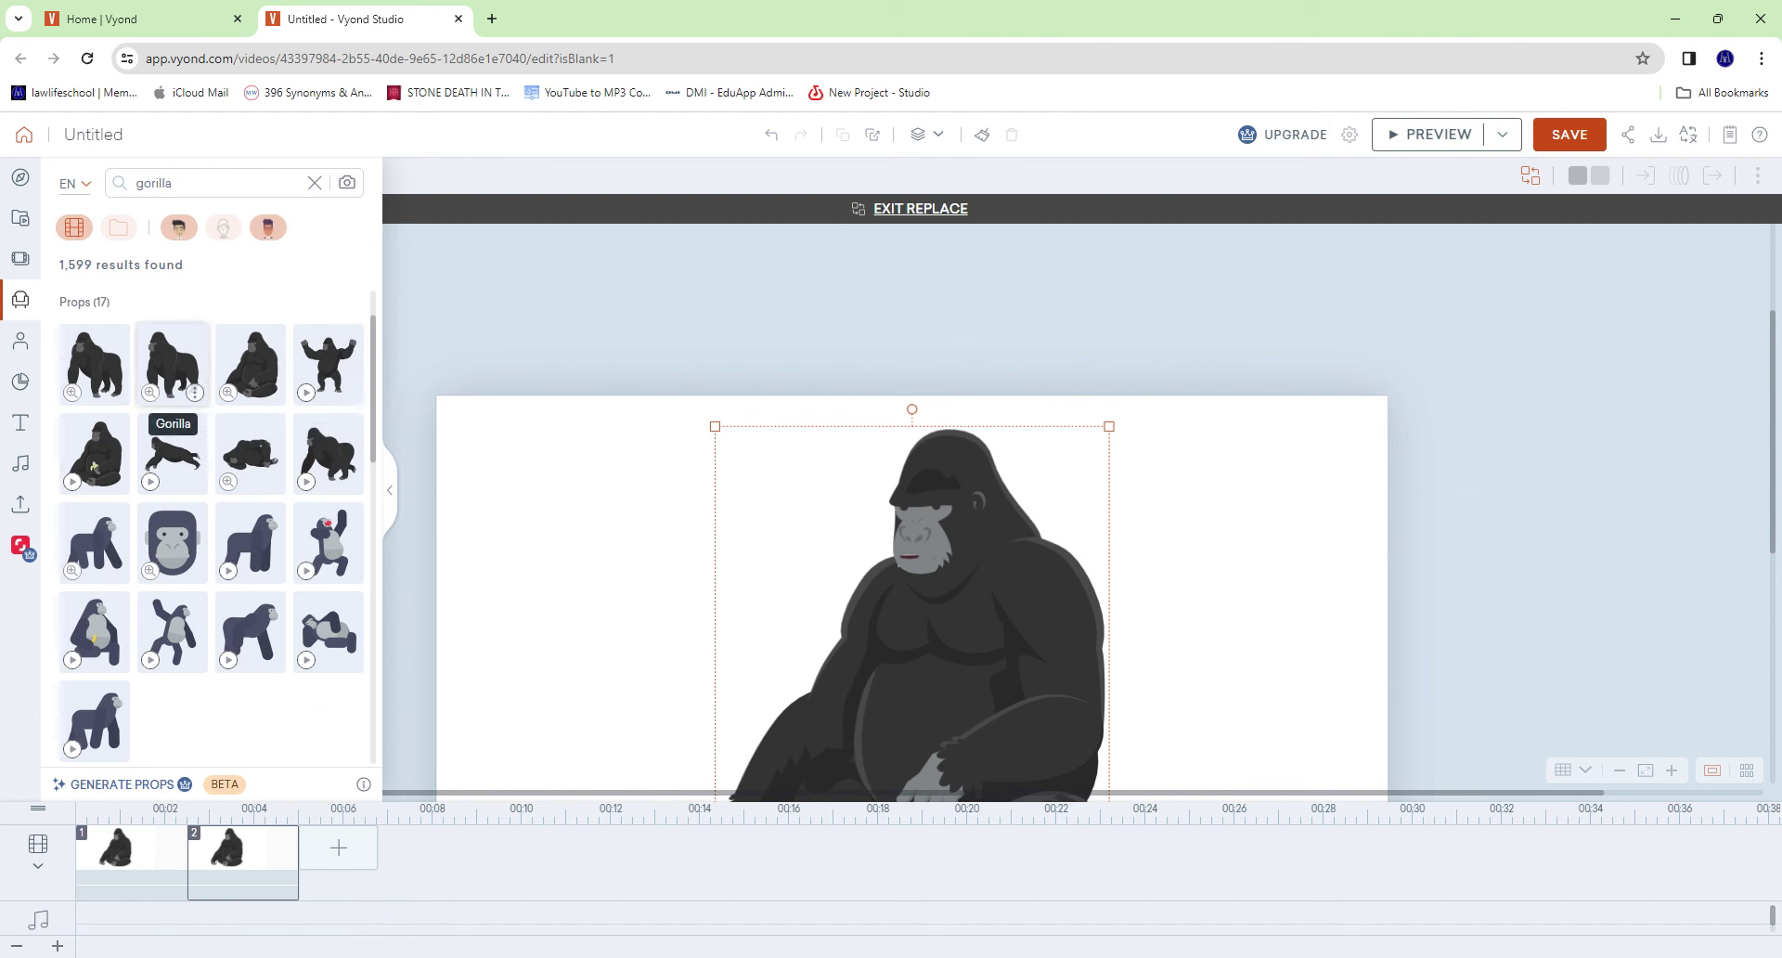
Swap in the standing gorilla prop and move the mouth onto its face.
left_click(173, 364)
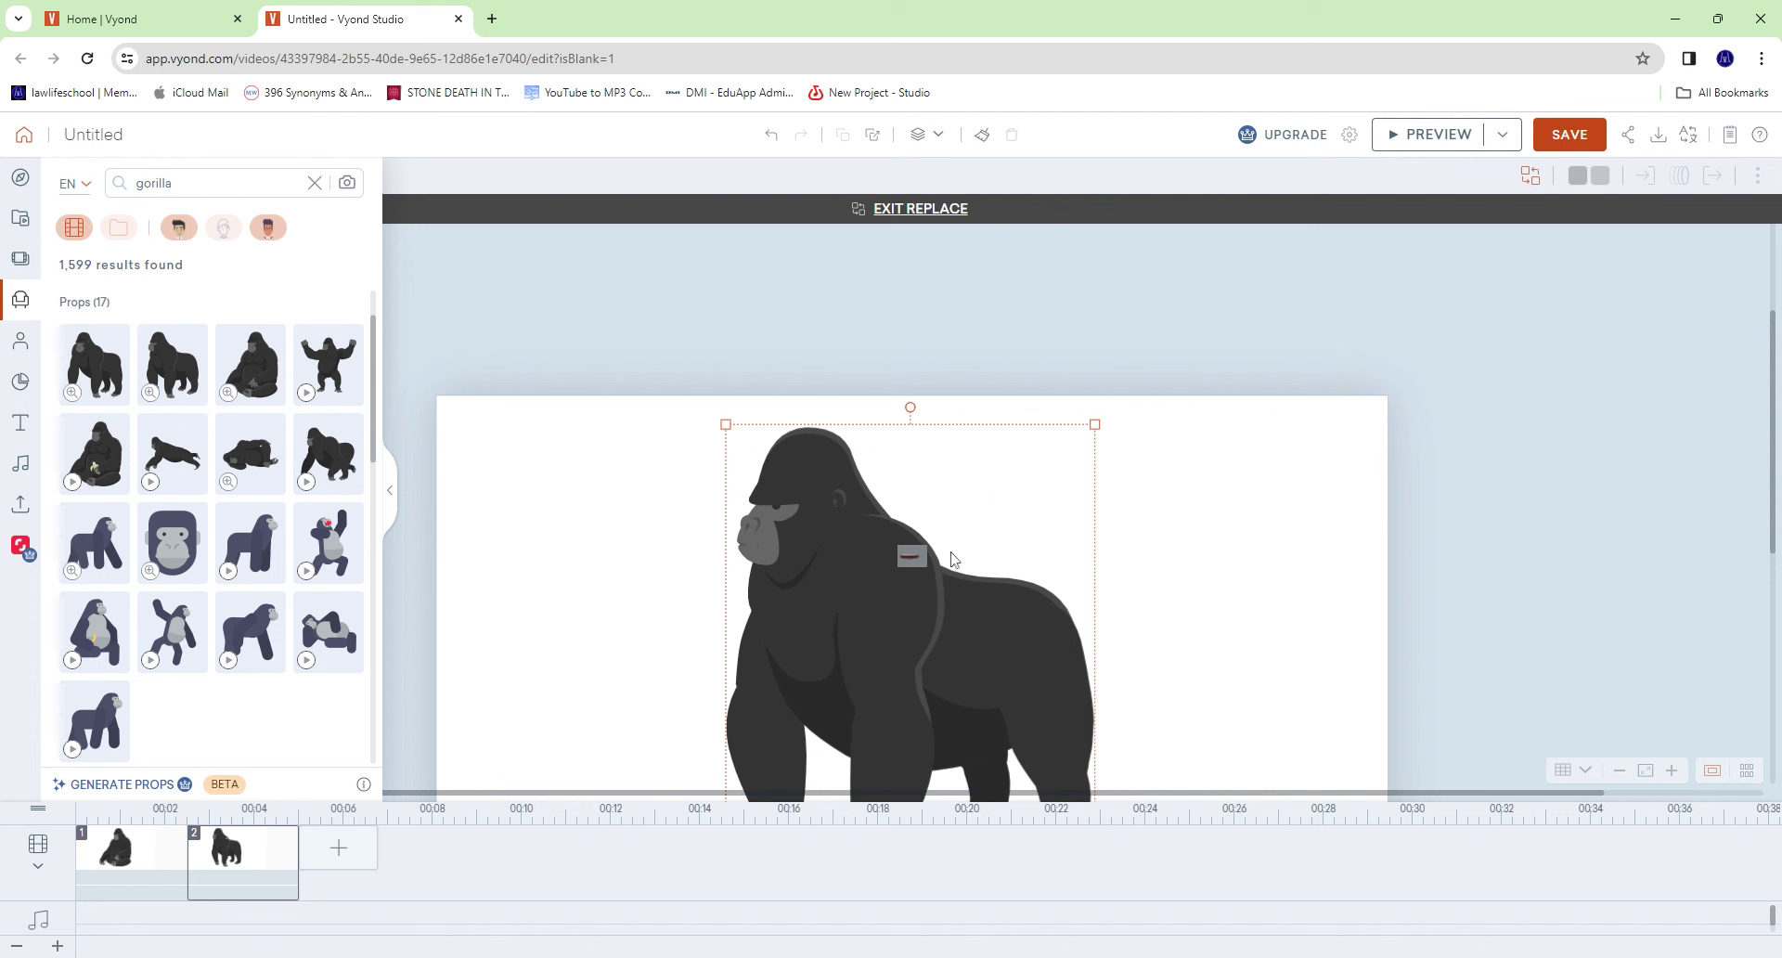
left_click_drag(914, 555, 749, 551)
left_click(1401, 452)
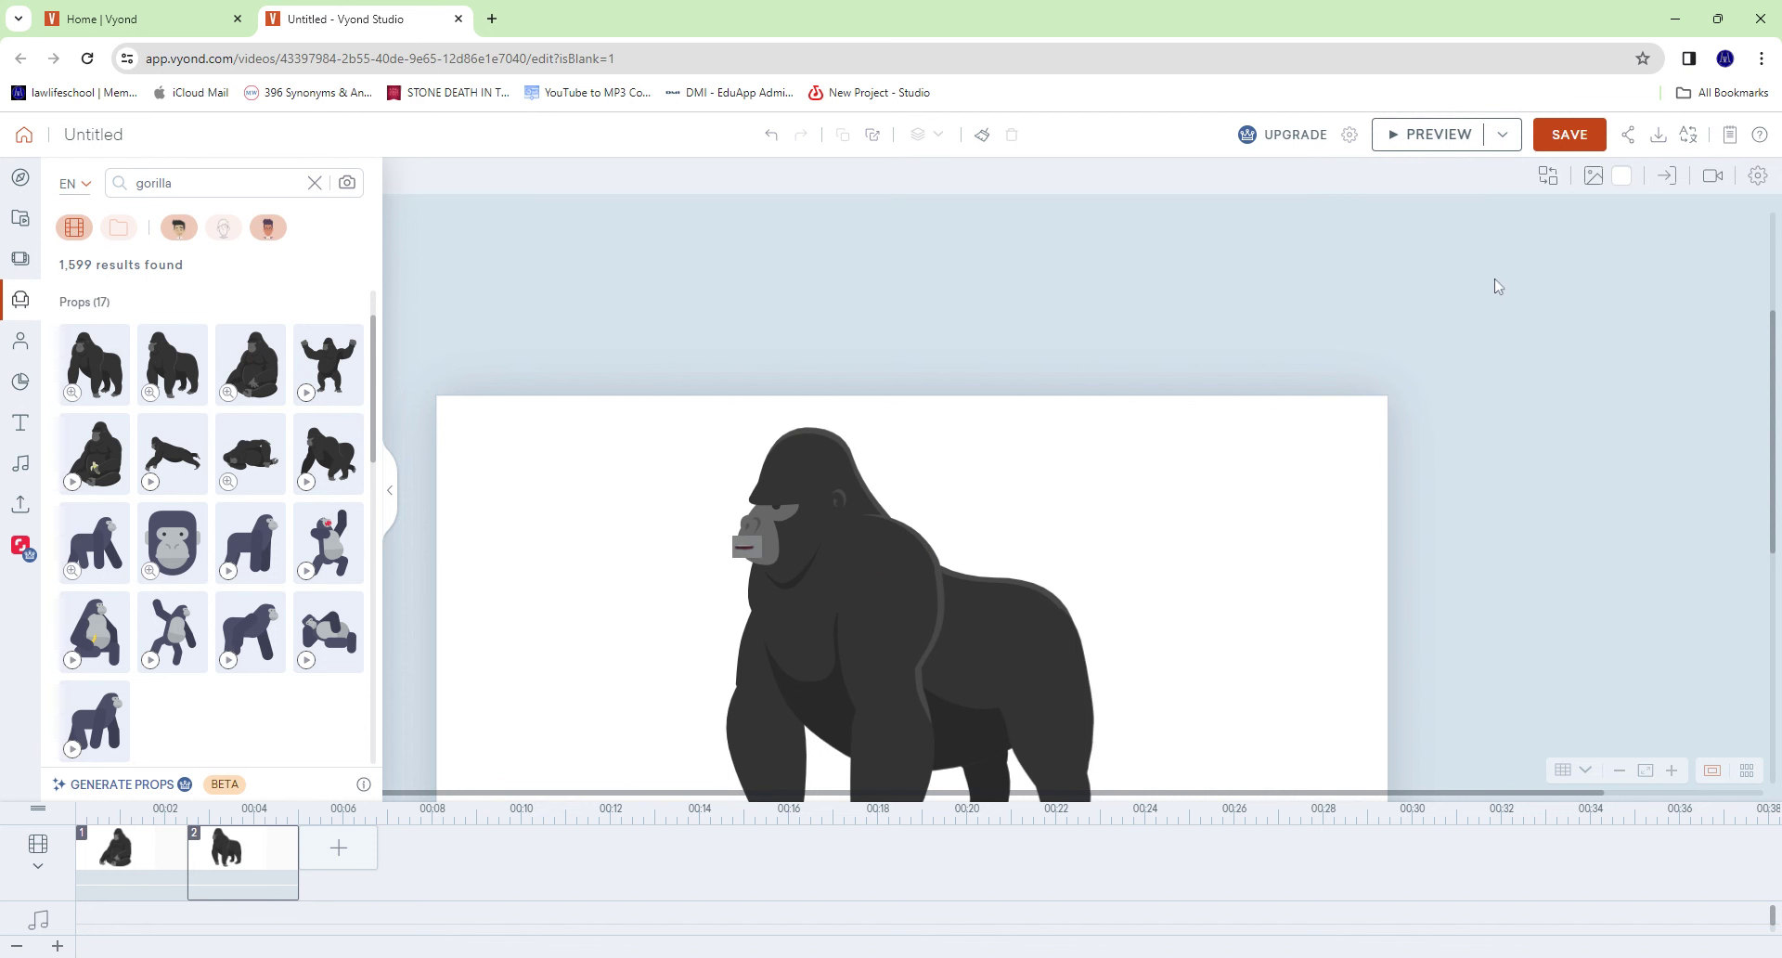
Set the standing gorilla's second colour to grey #808586, sampled from its face.
left_click(901, 534)
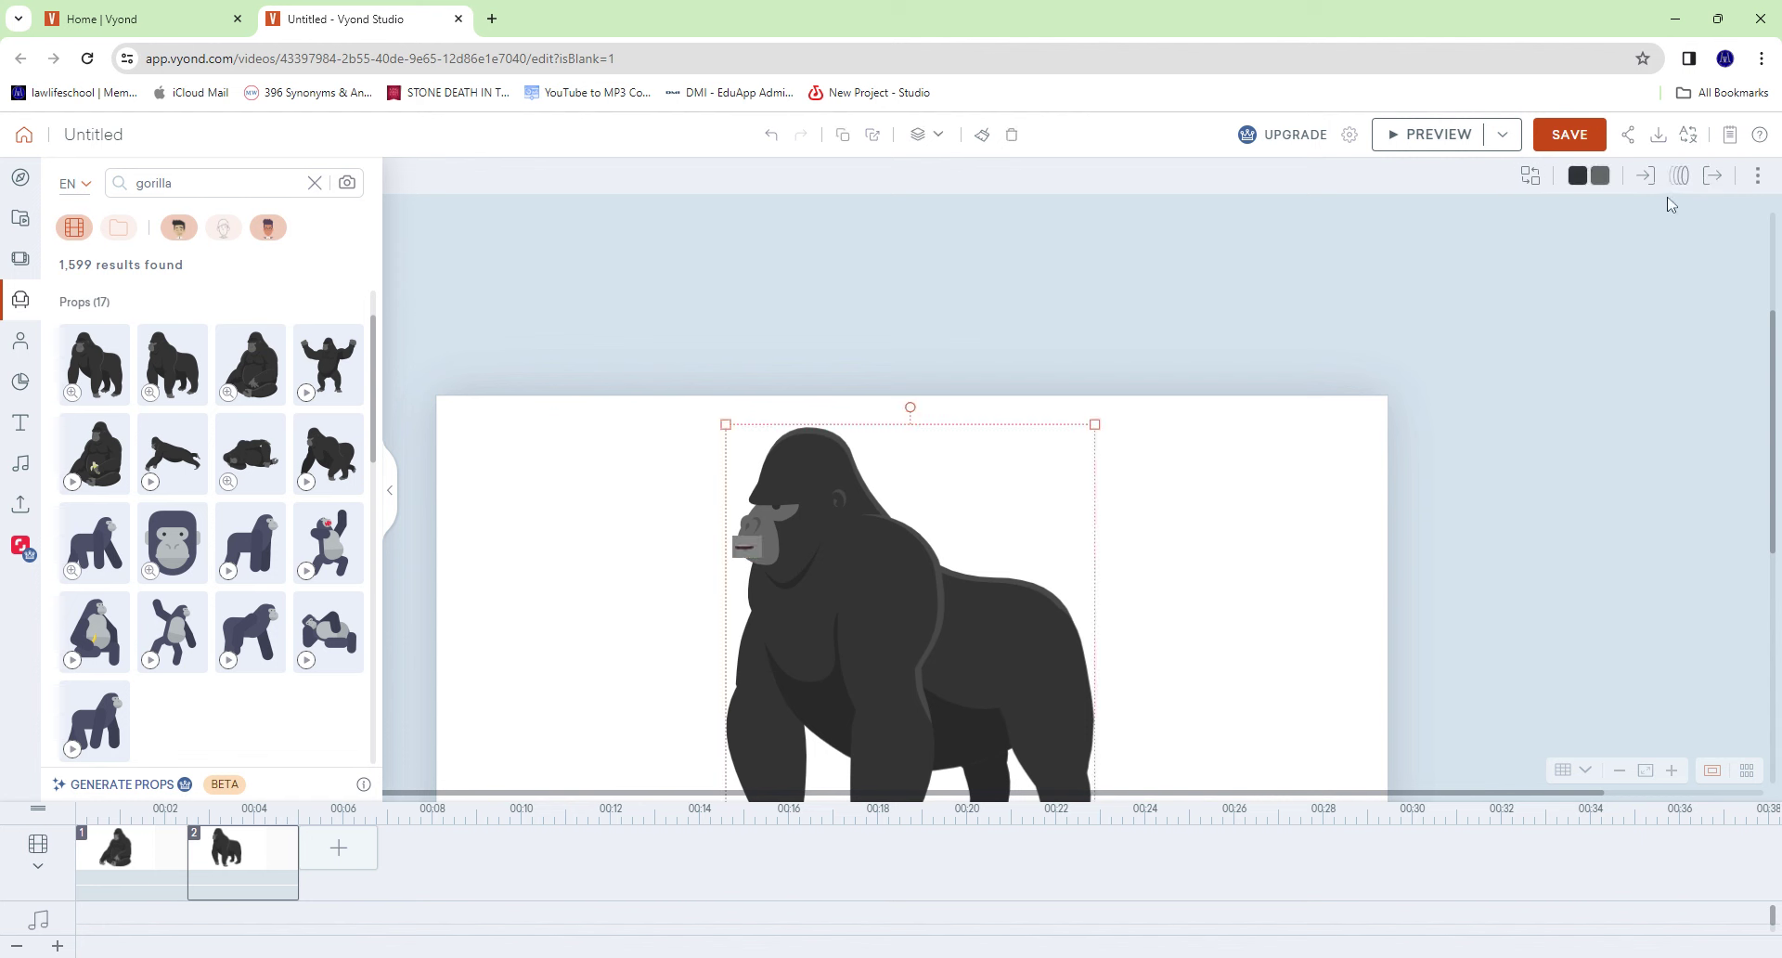
left_click(1599, 176)
left_click(1635, 284)
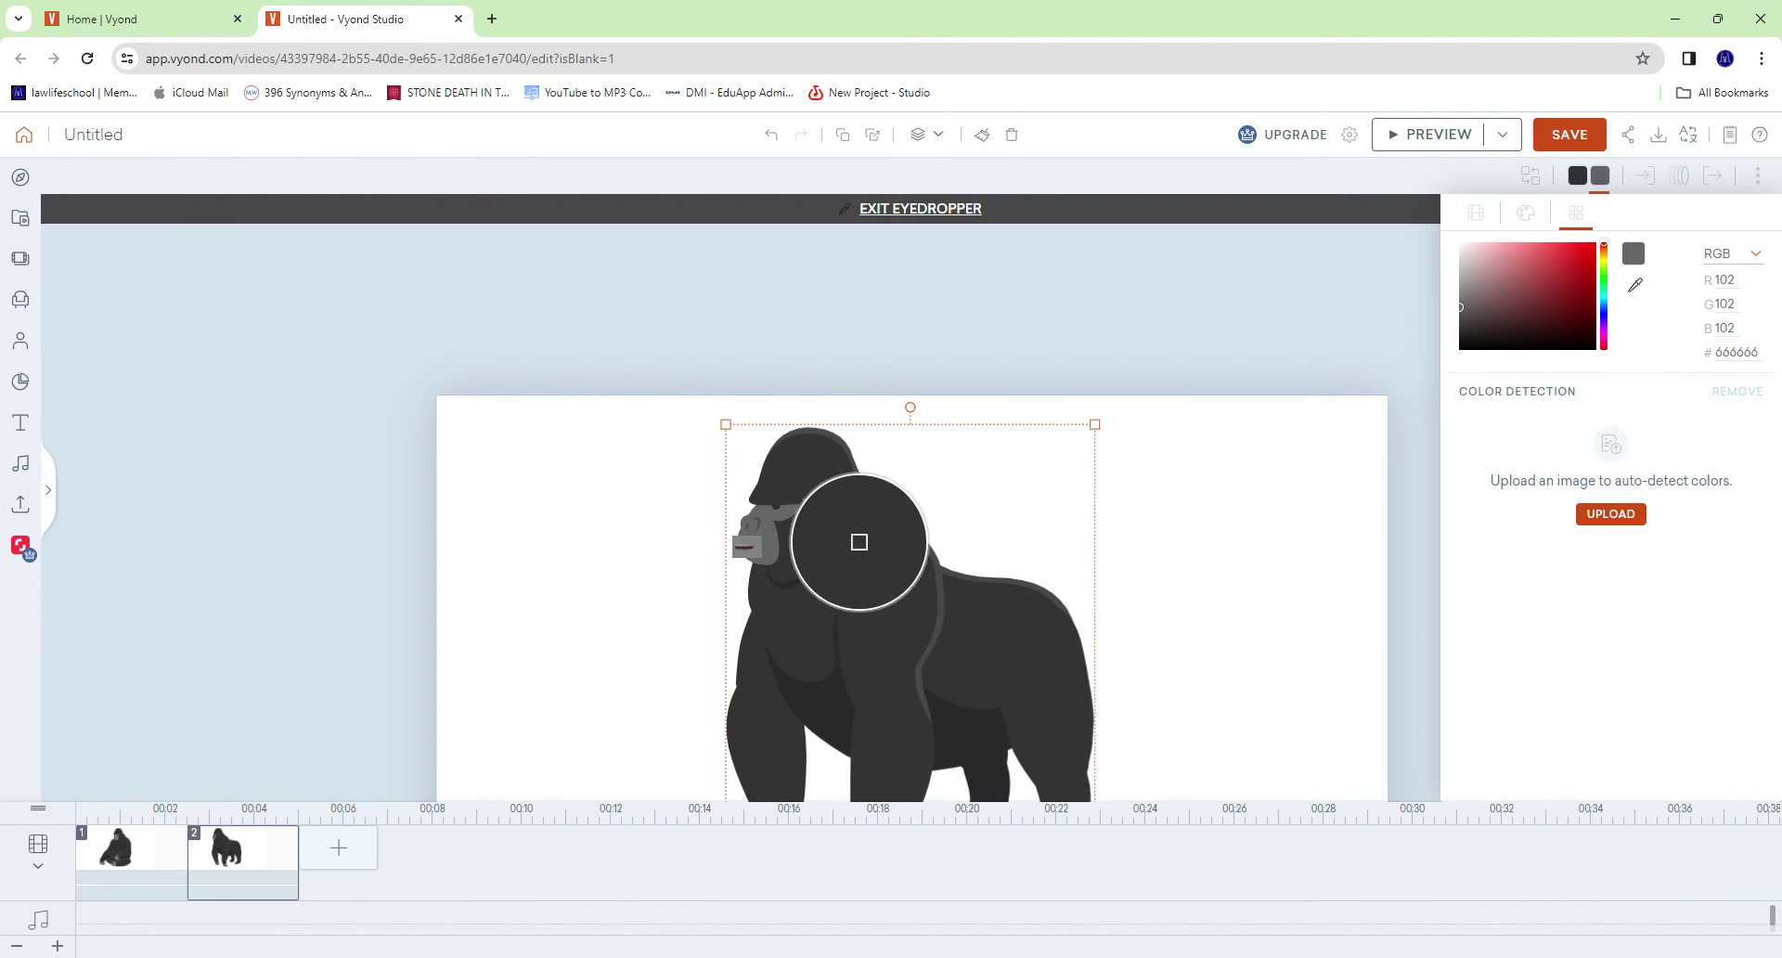
left_click(742, 537)
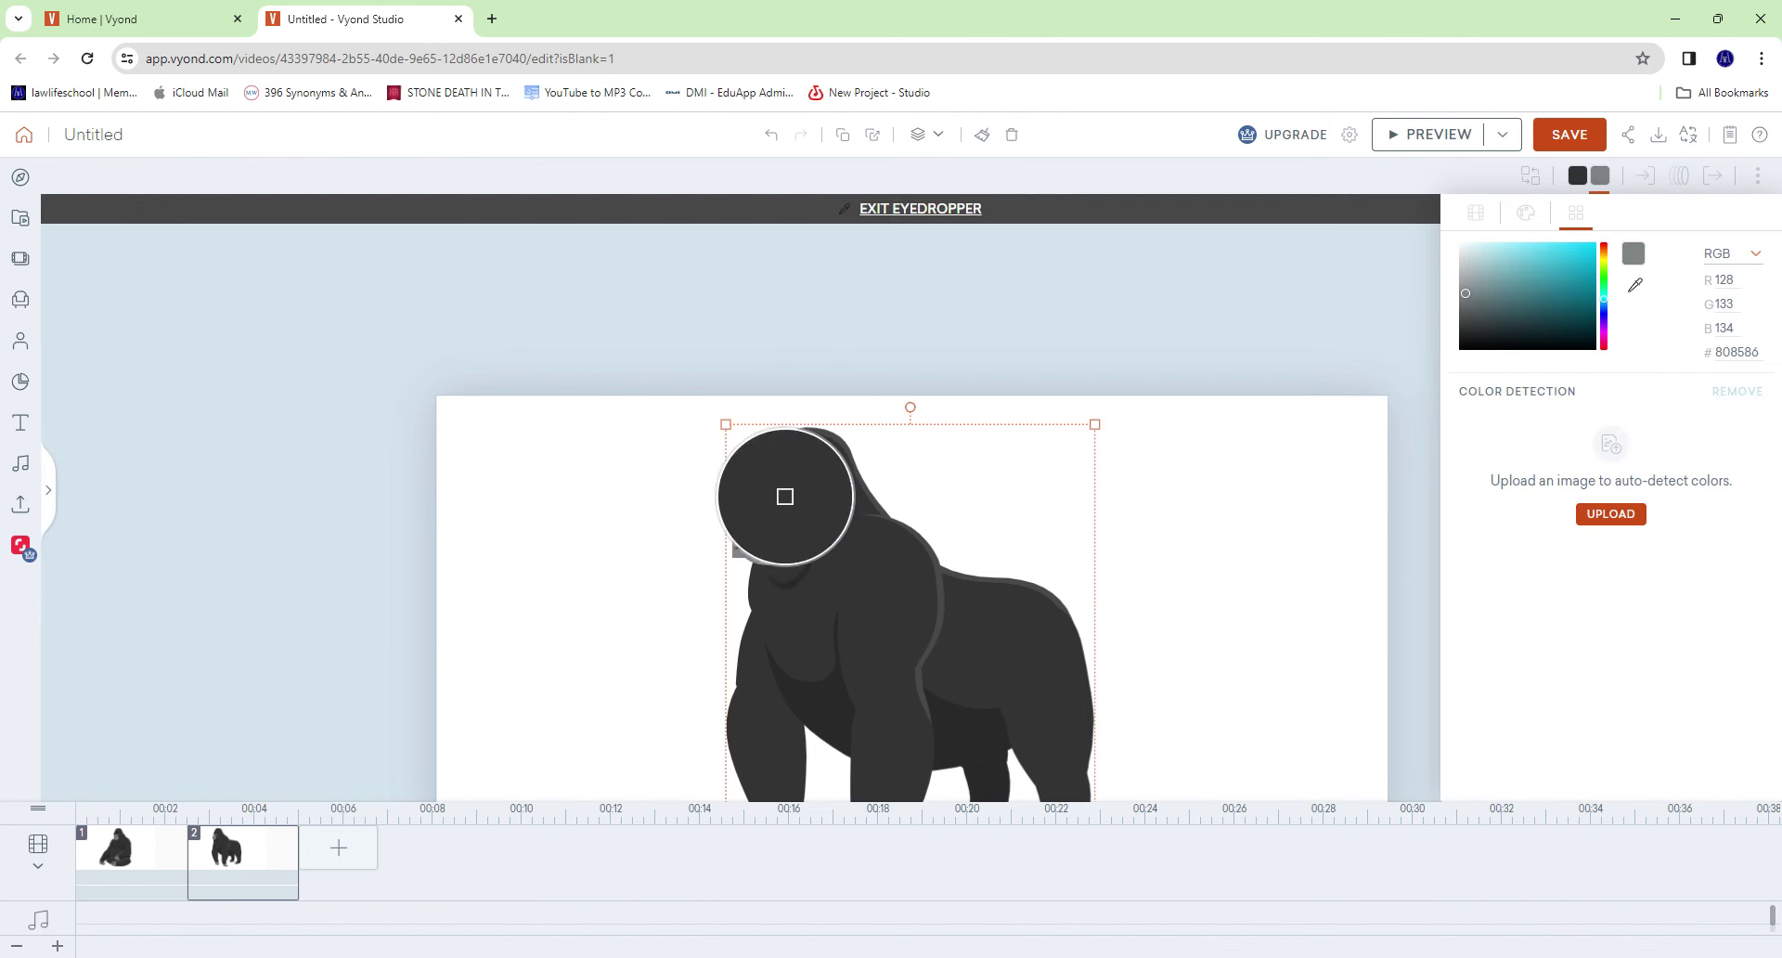
left_click(960, 210)
left_click(734, 555)
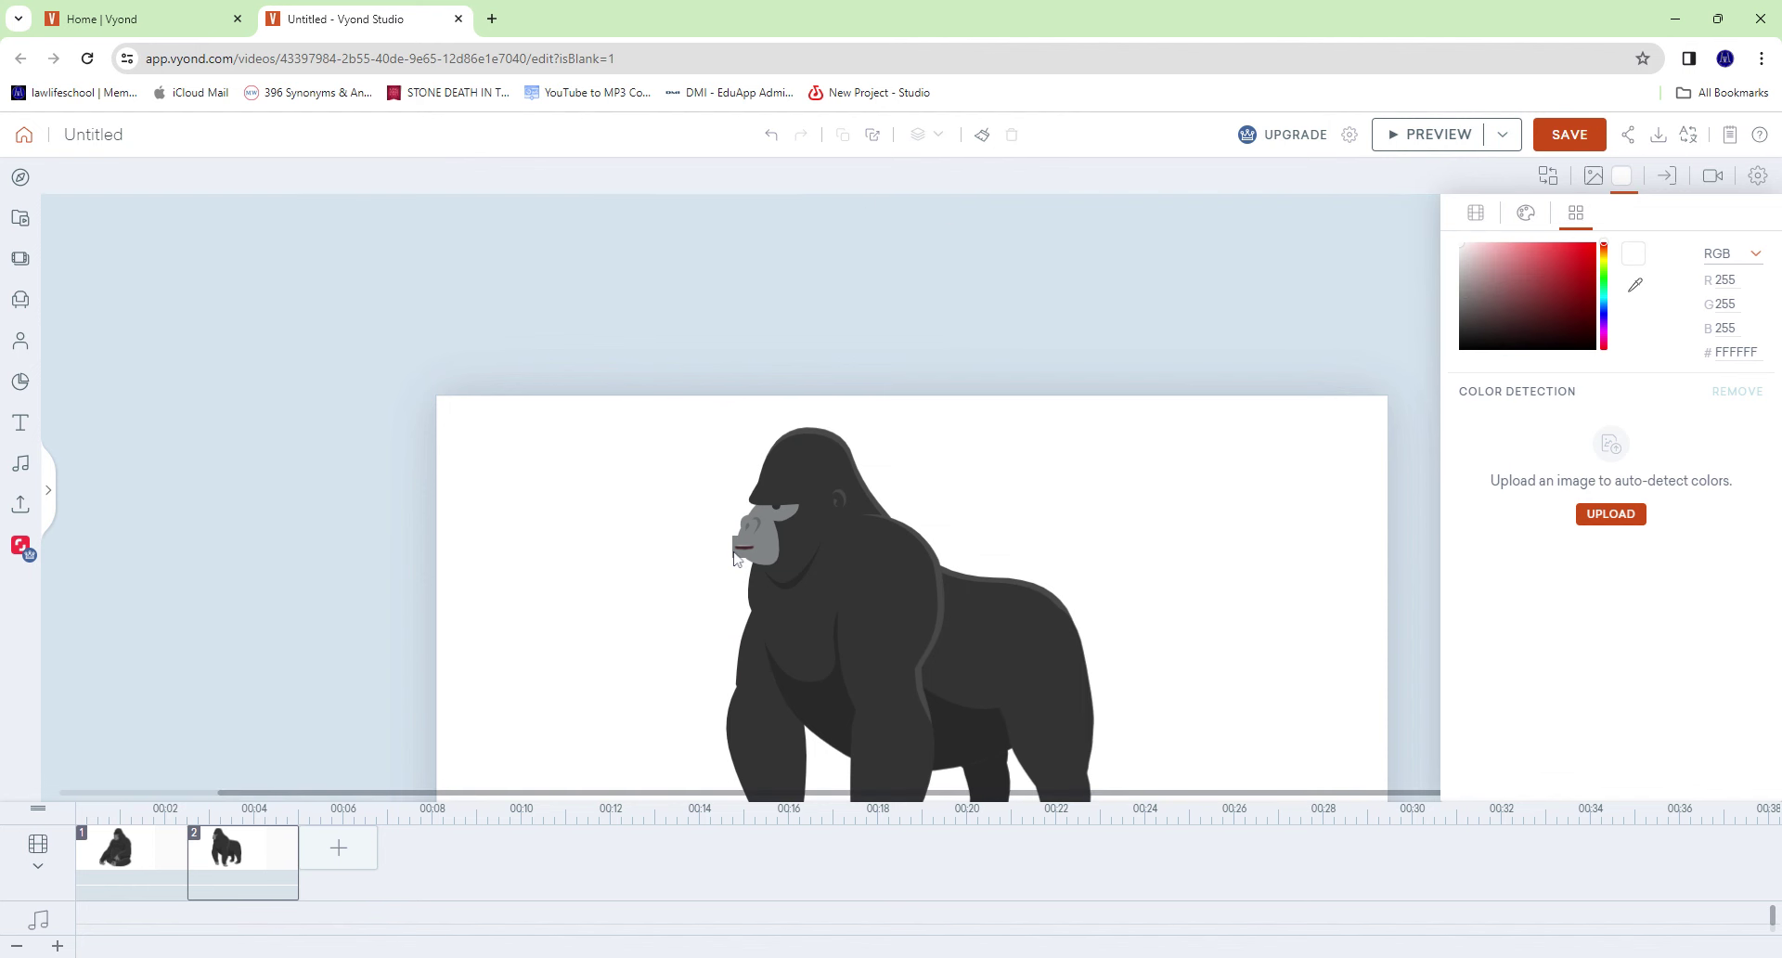
left_click(734, 544)
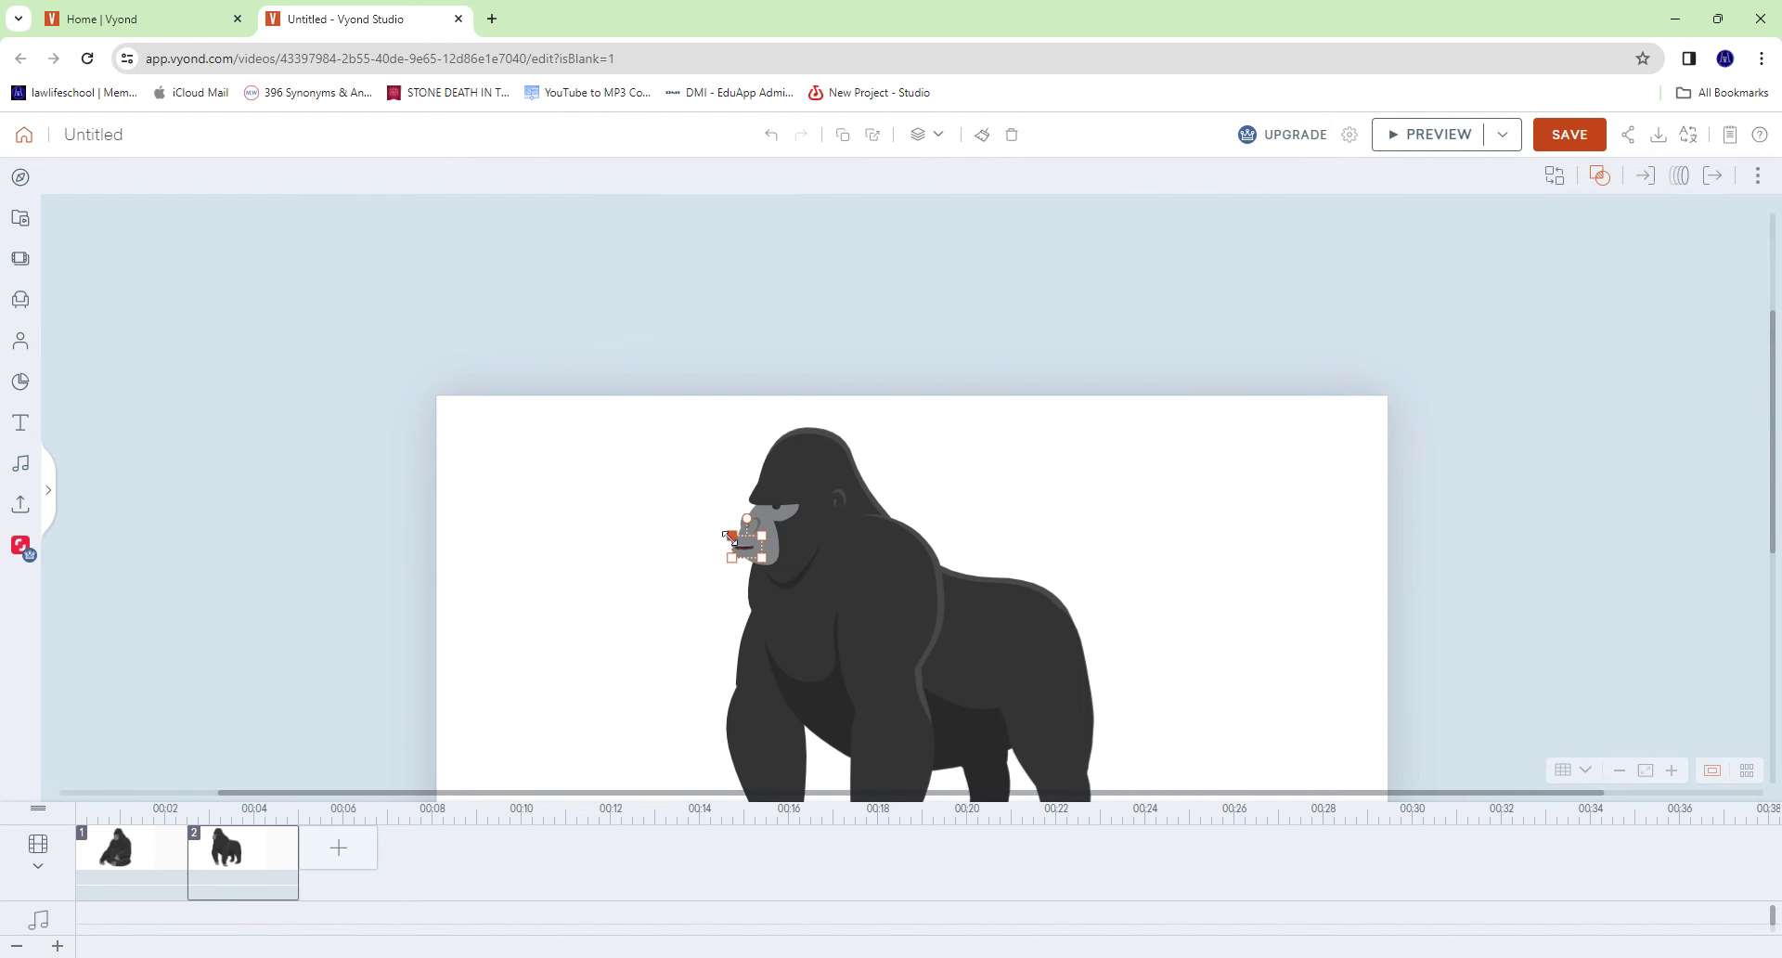
Shrink the mouth slightly from its top-left corner and preview scene 2 to check it.
left_click_drag(730, 536, 739, 539)
left_click(1438, 135)
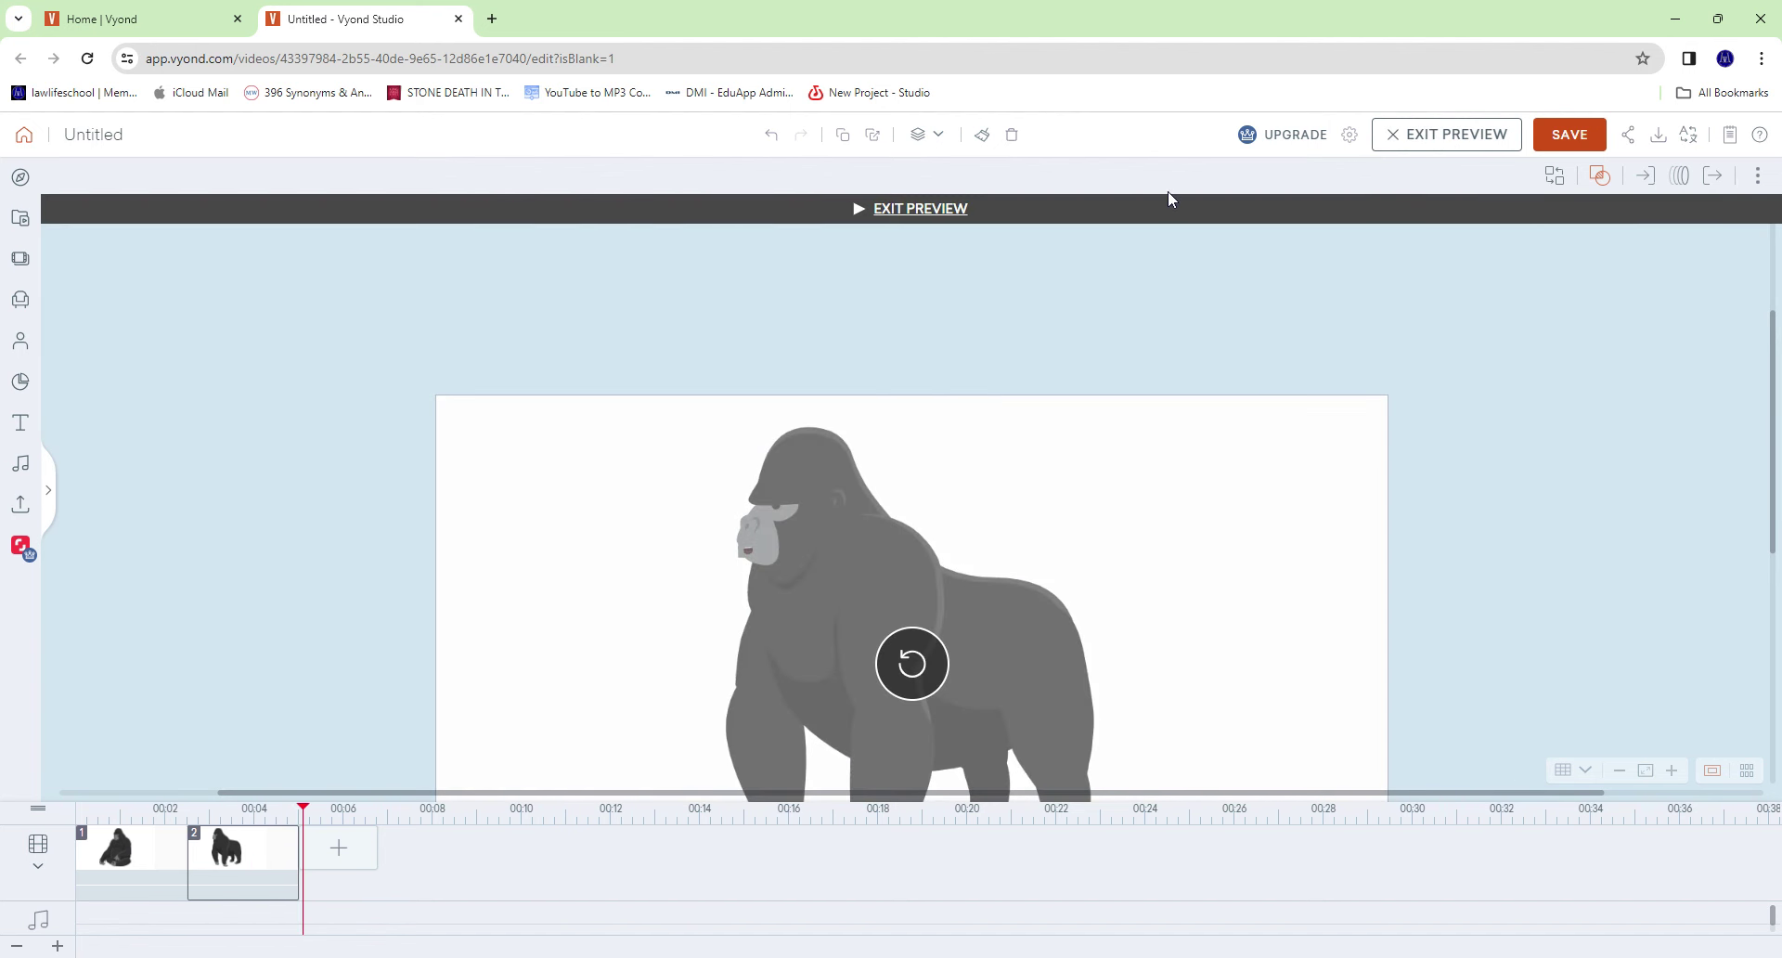
left_click(952, 208)
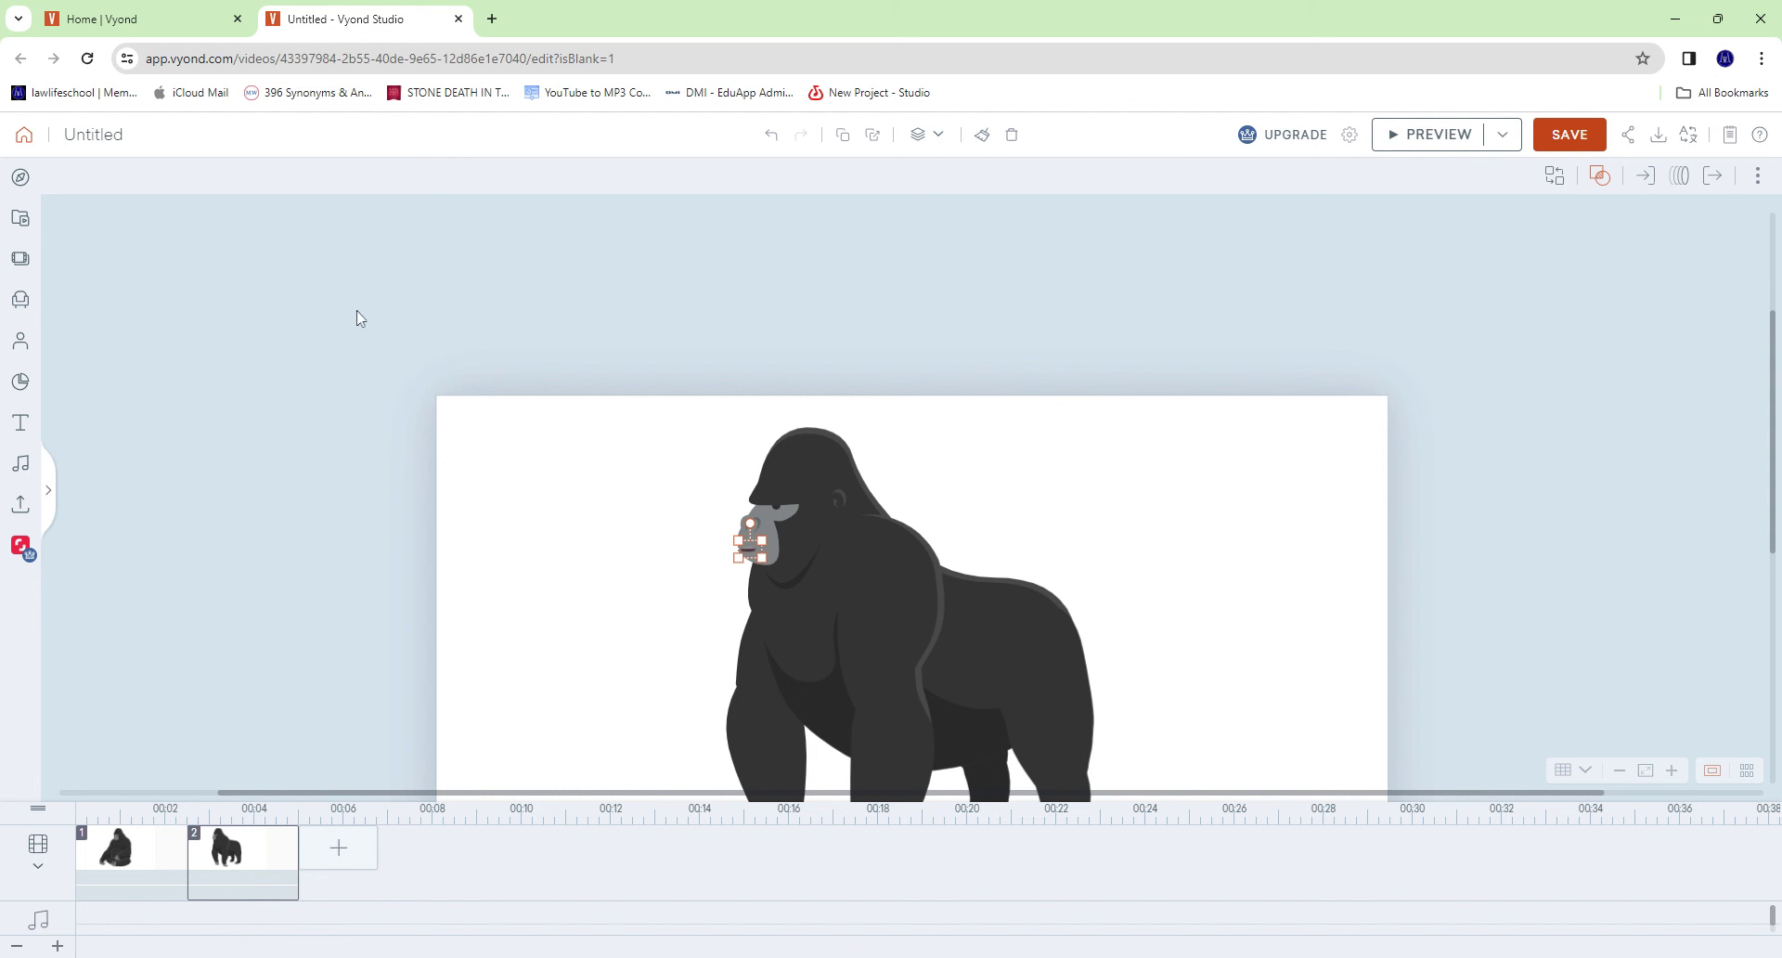
left_click(138, 862)
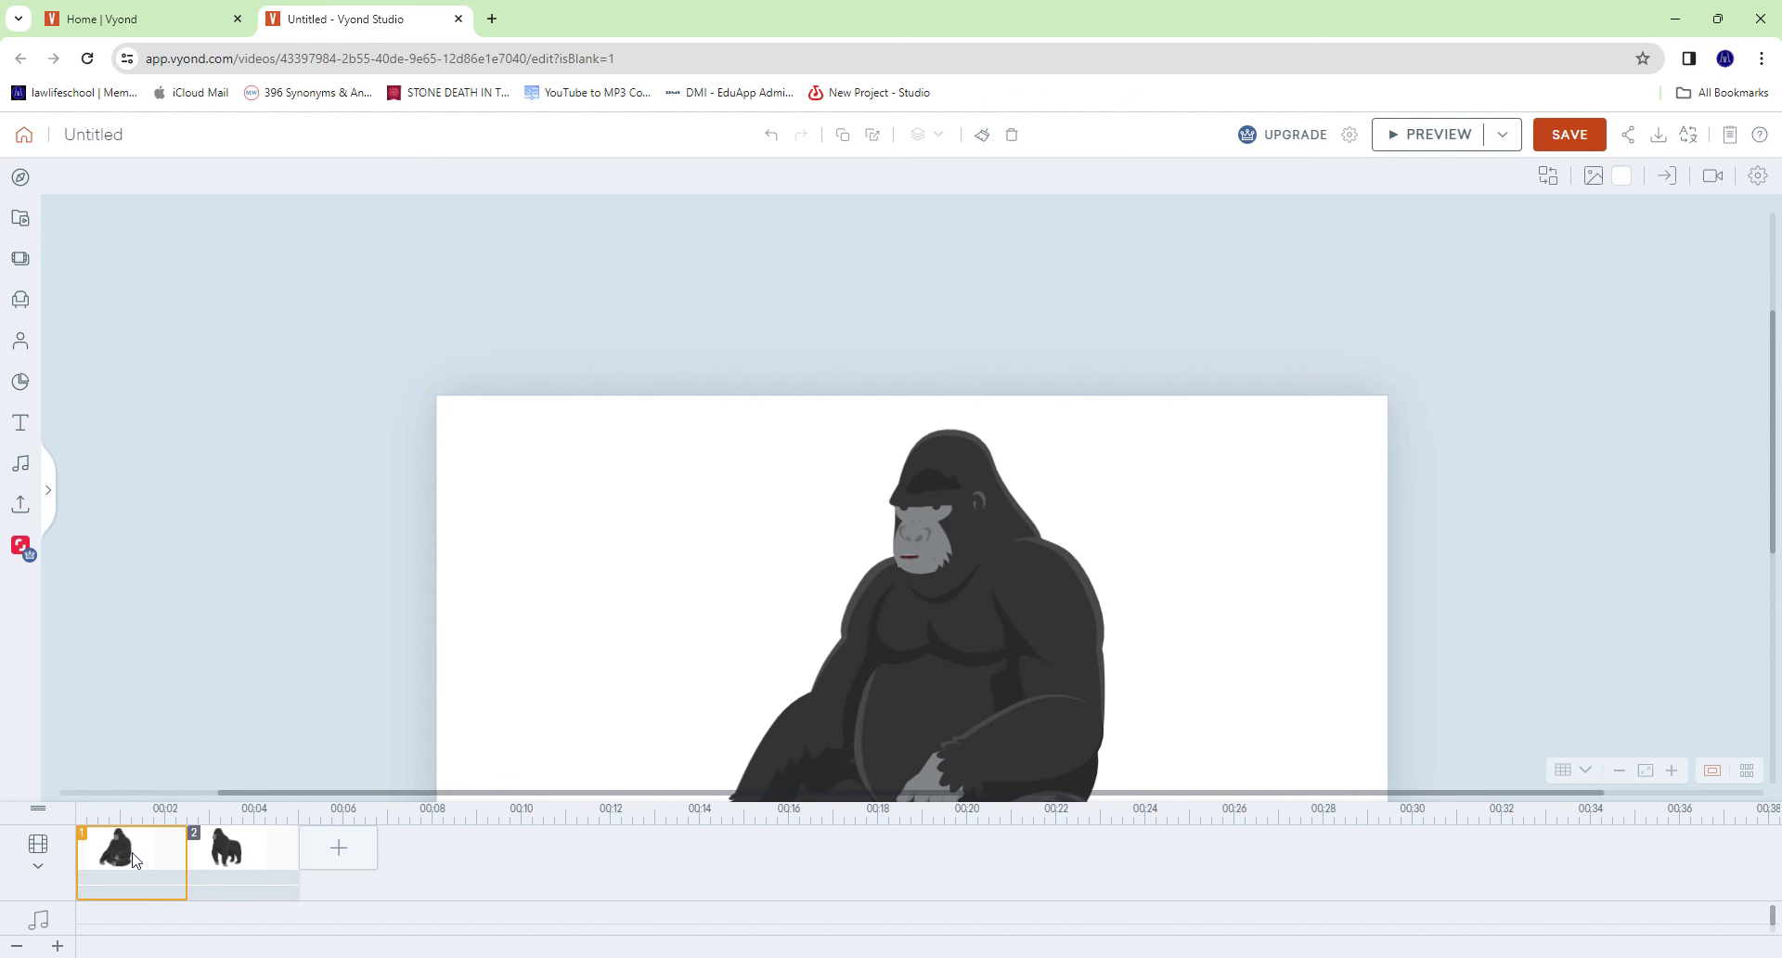
left_click(260, 868)
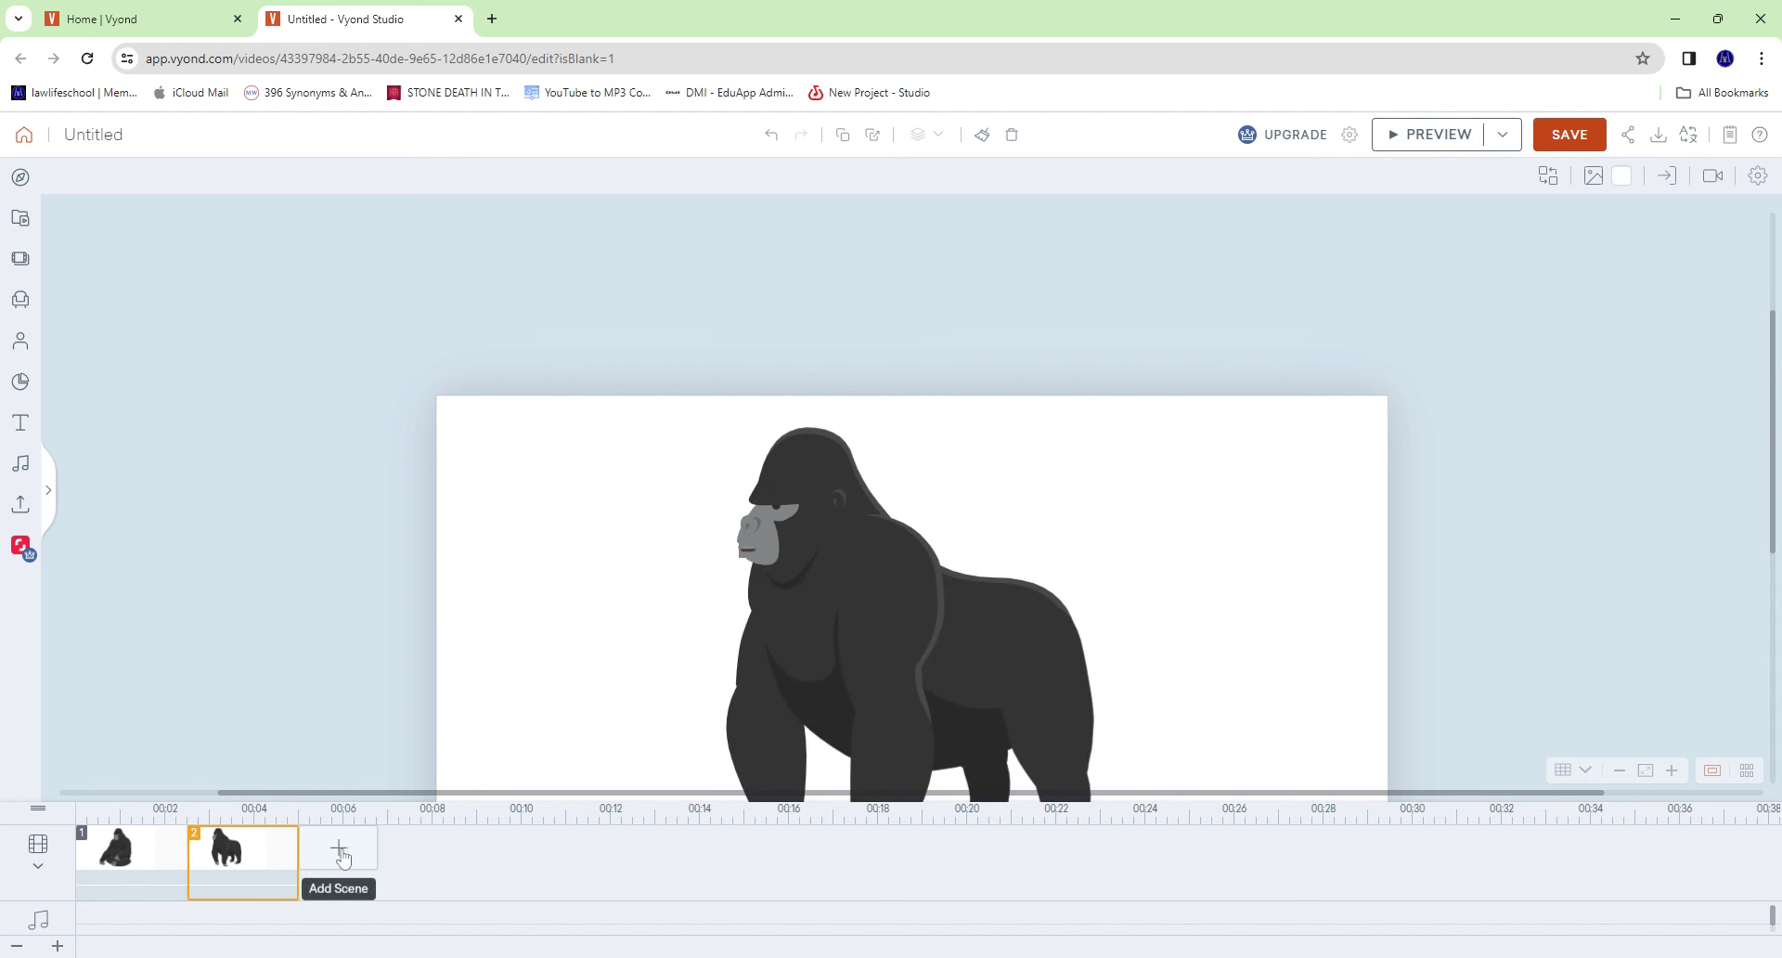
left_click(153, 861)
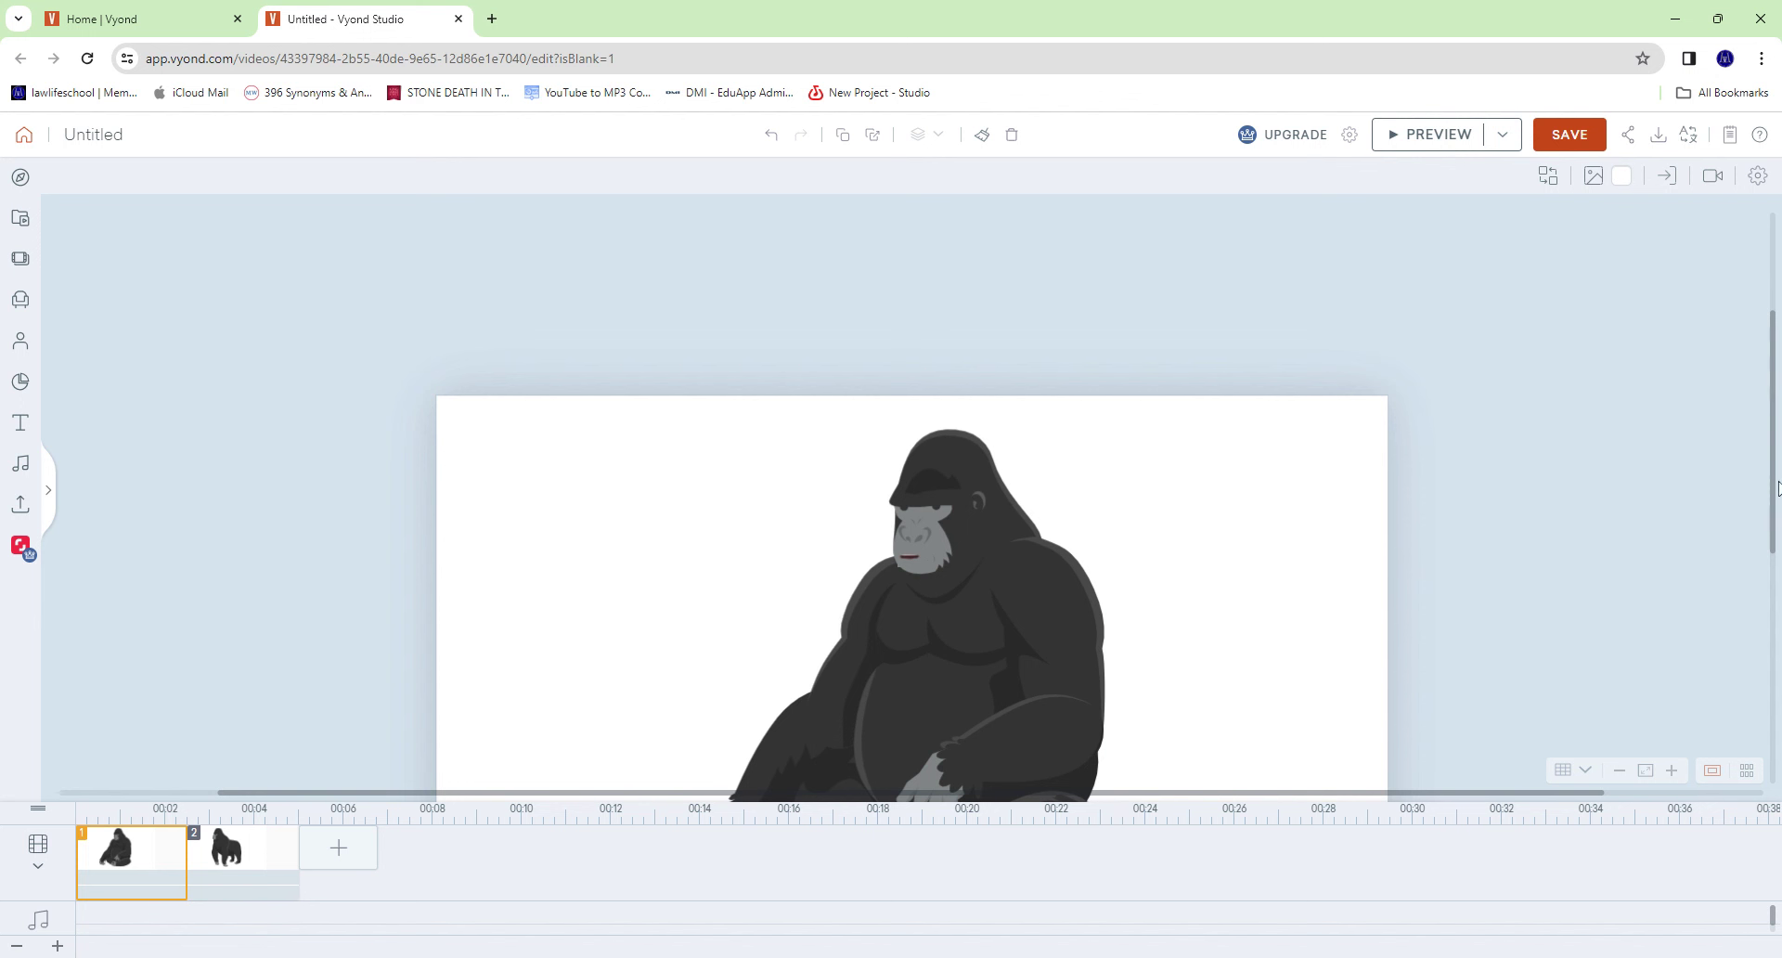
scroll(1777, 490, "down", 2)
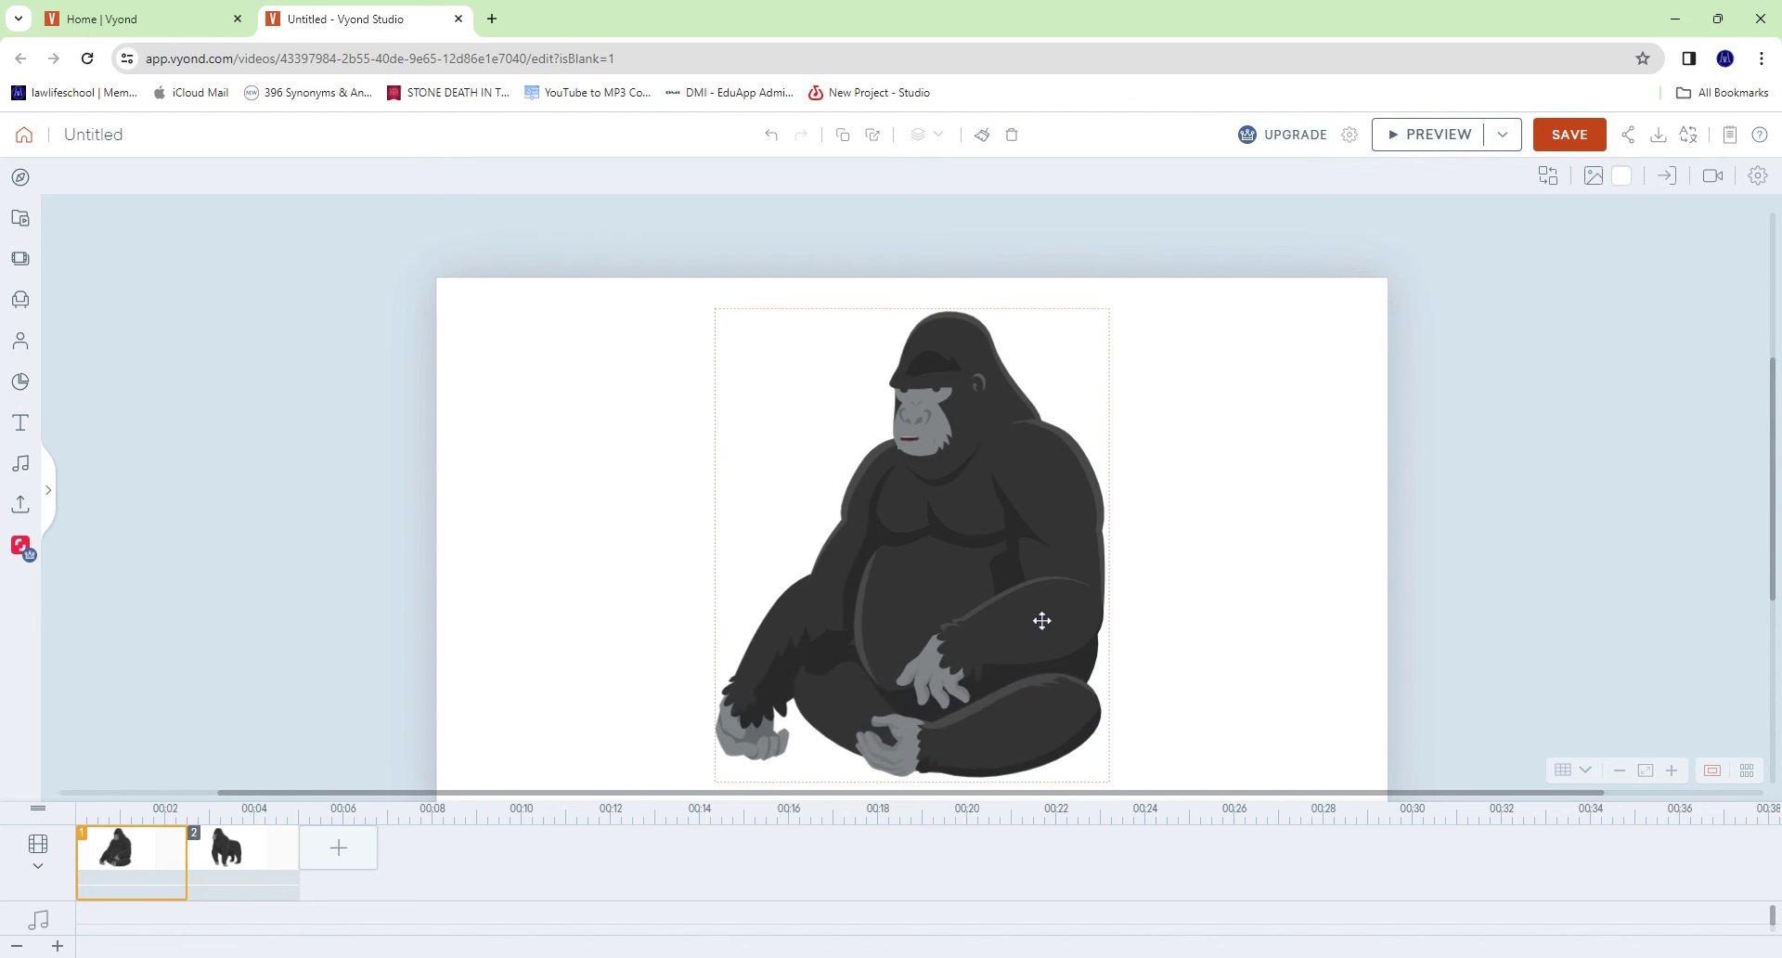
left_click(261, 868)
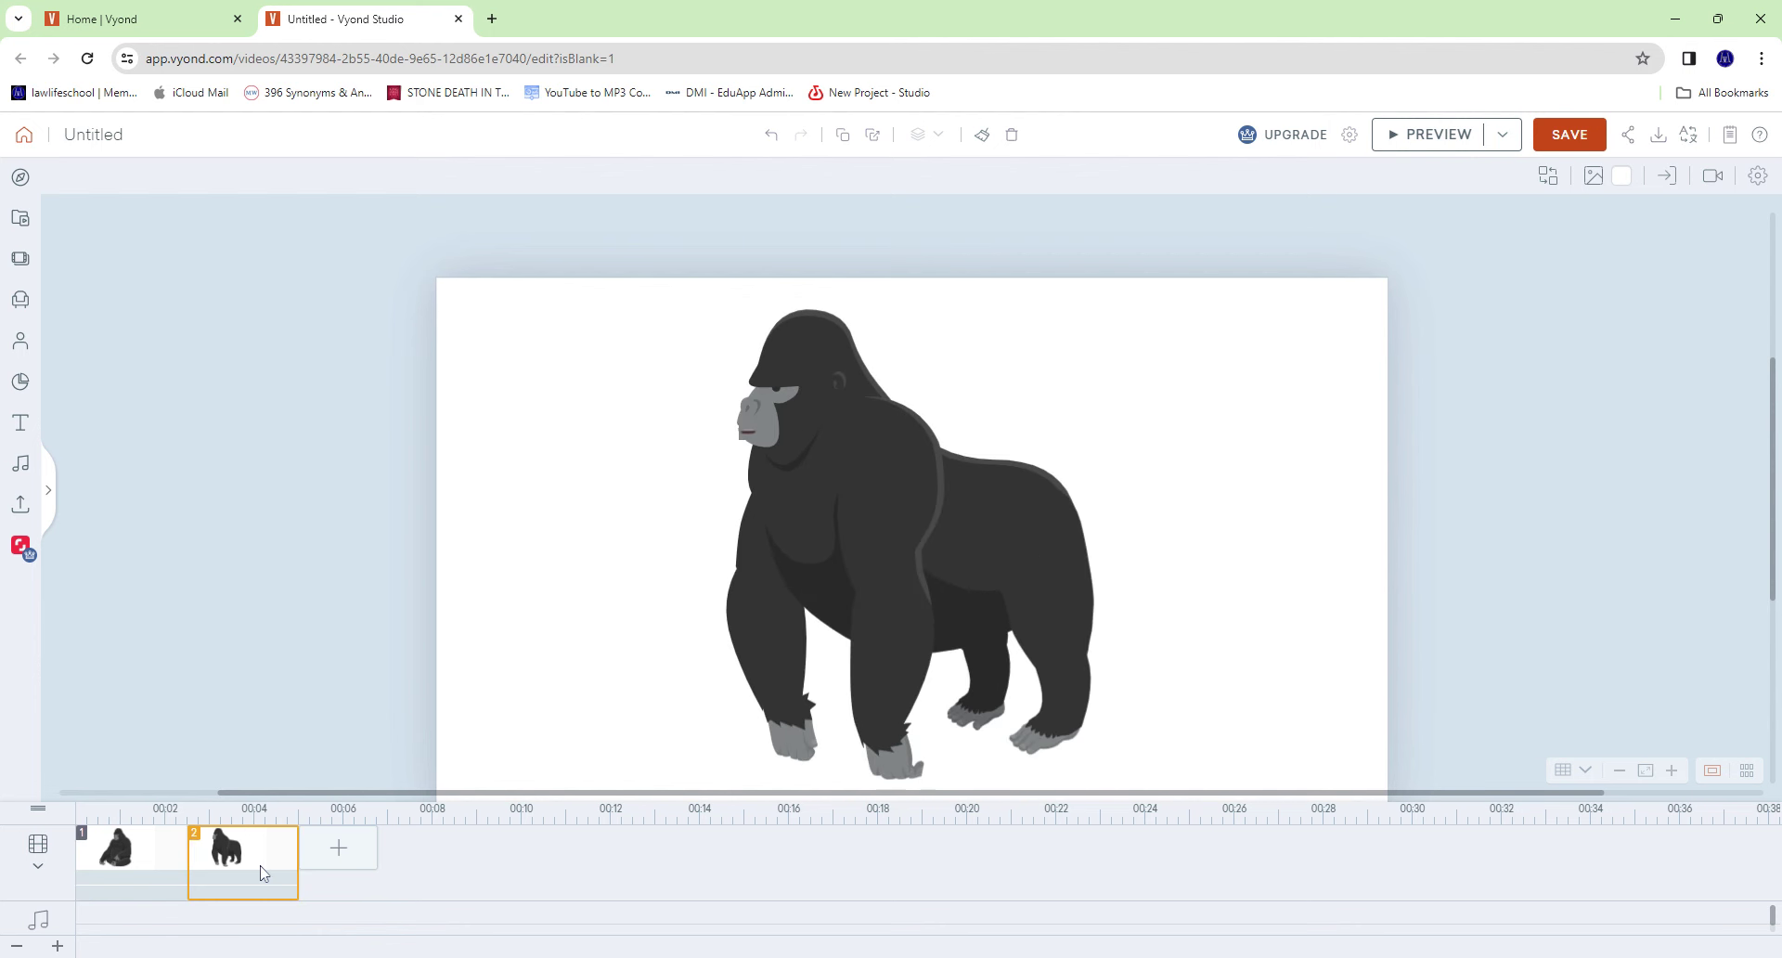